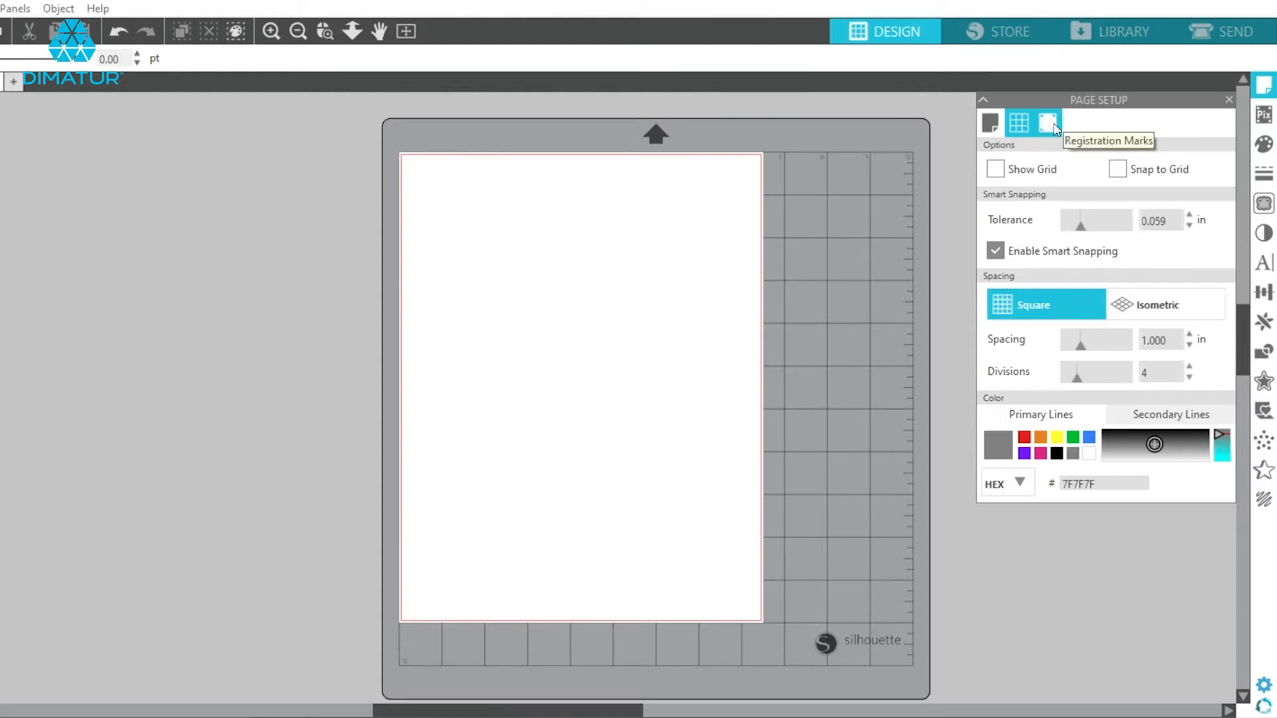
Turn on the page's registration marks and enable print bleed, then close the page setup
click(1048, 123)
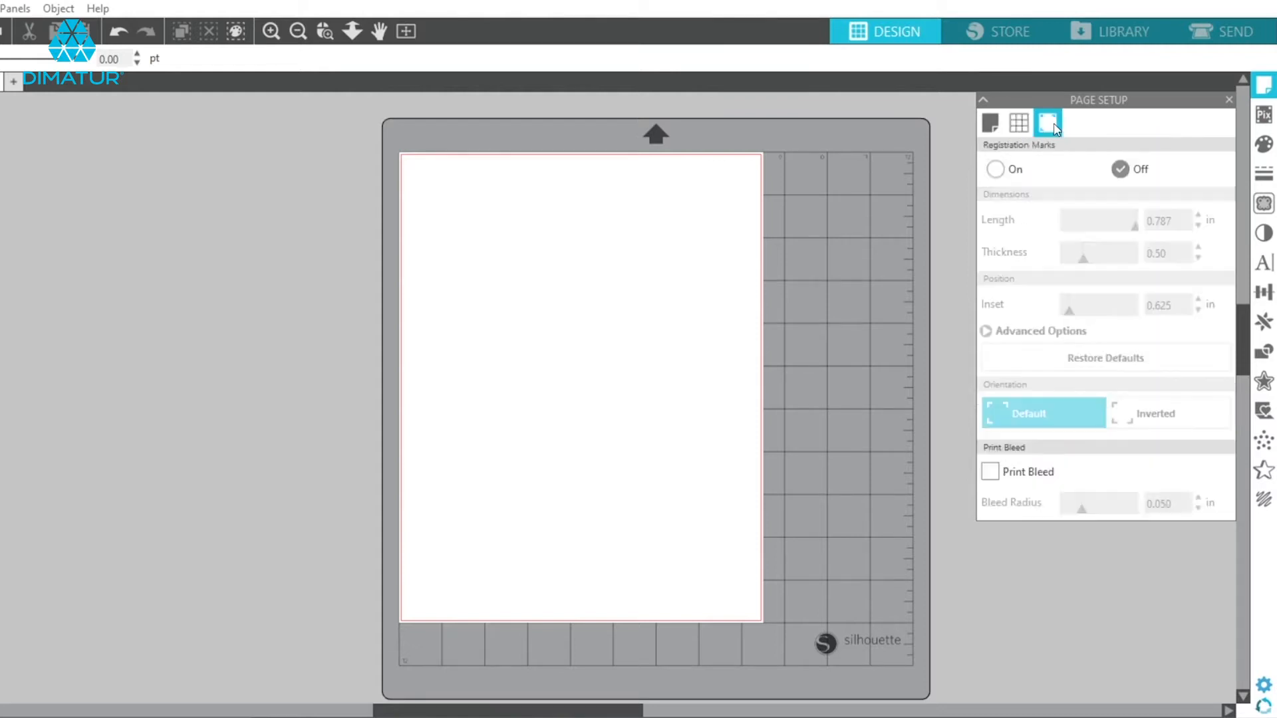
click(996, 170)
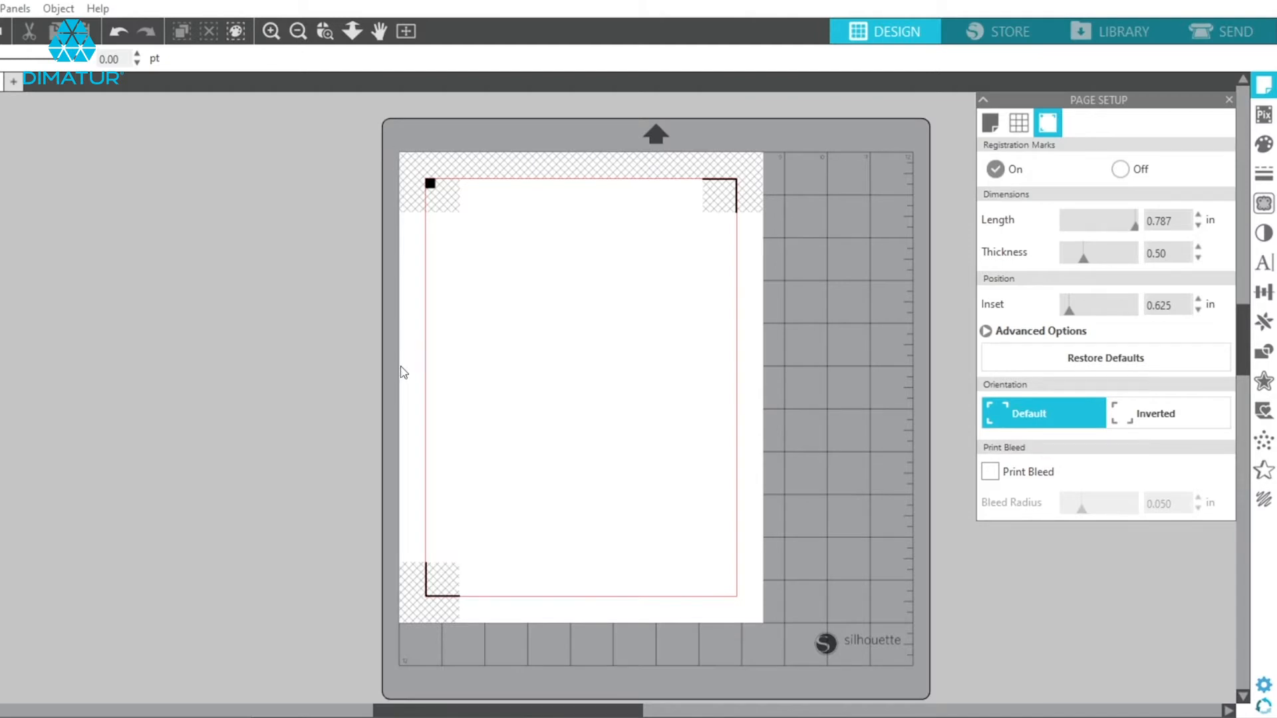
click(990, 475)
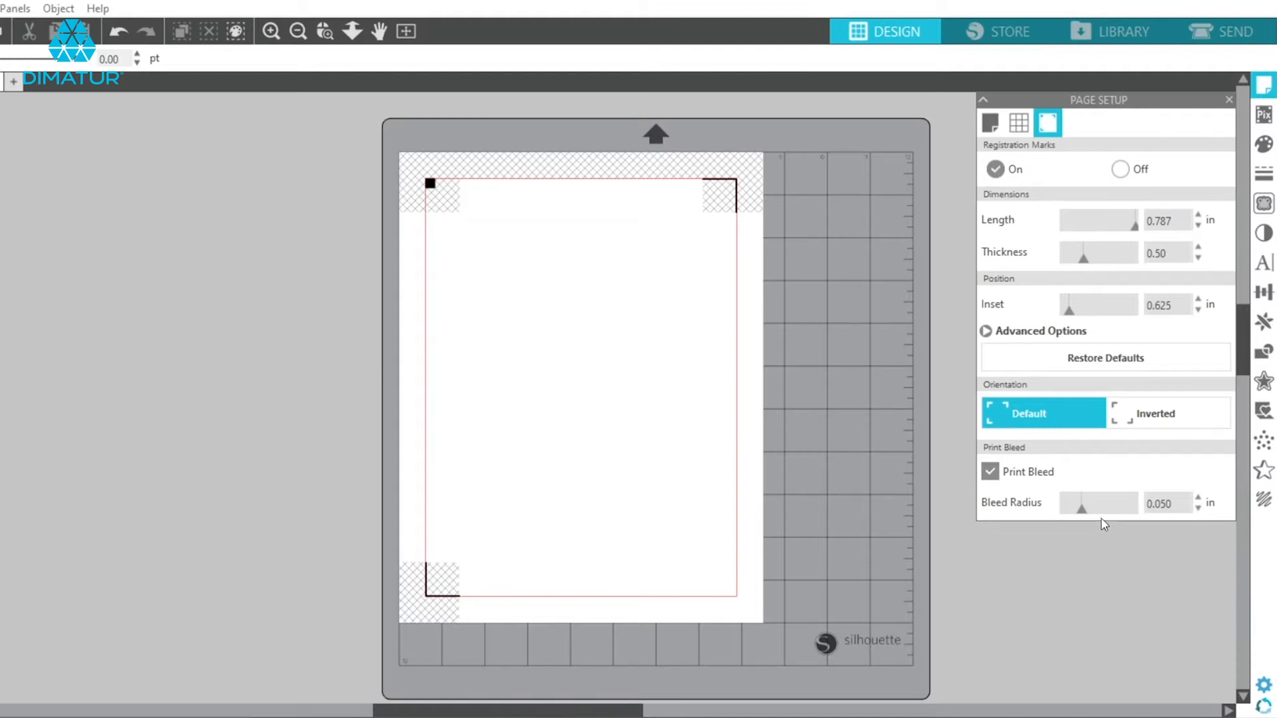
click(1227, 100)
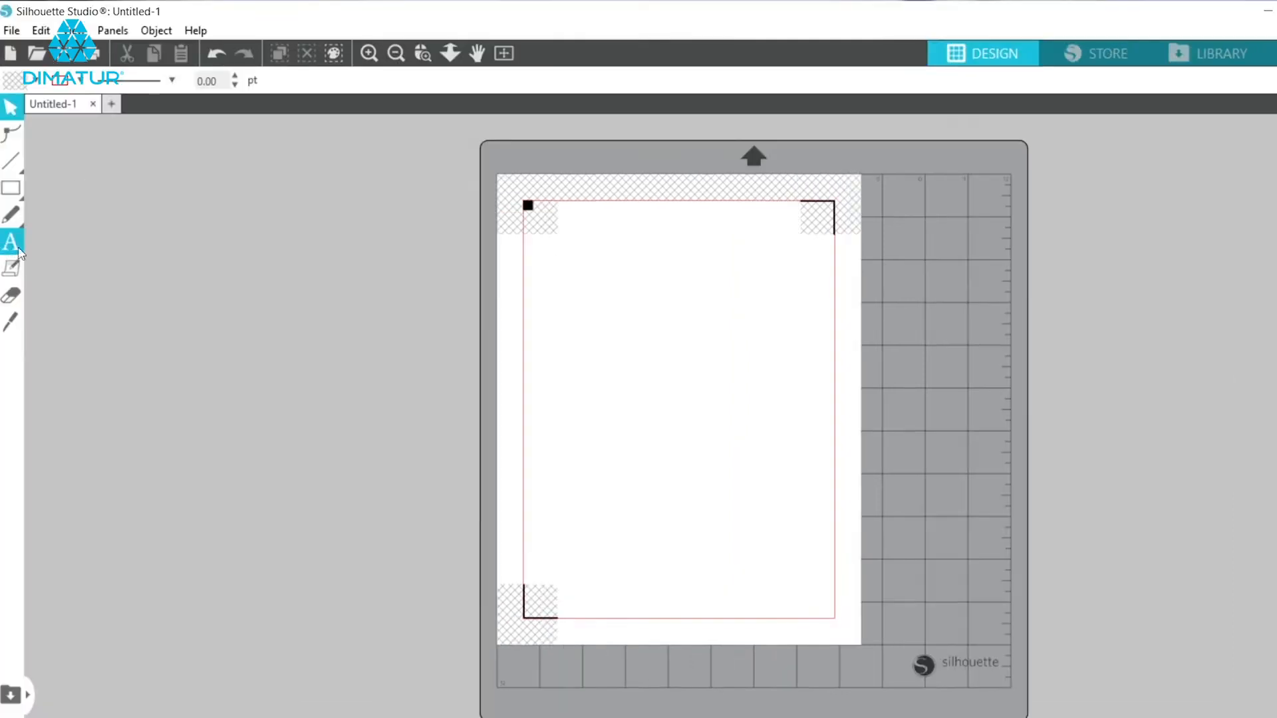
Add the text SISER in the upper half of the page and enlarge it to about 5.29 in wide
click(15, 247)
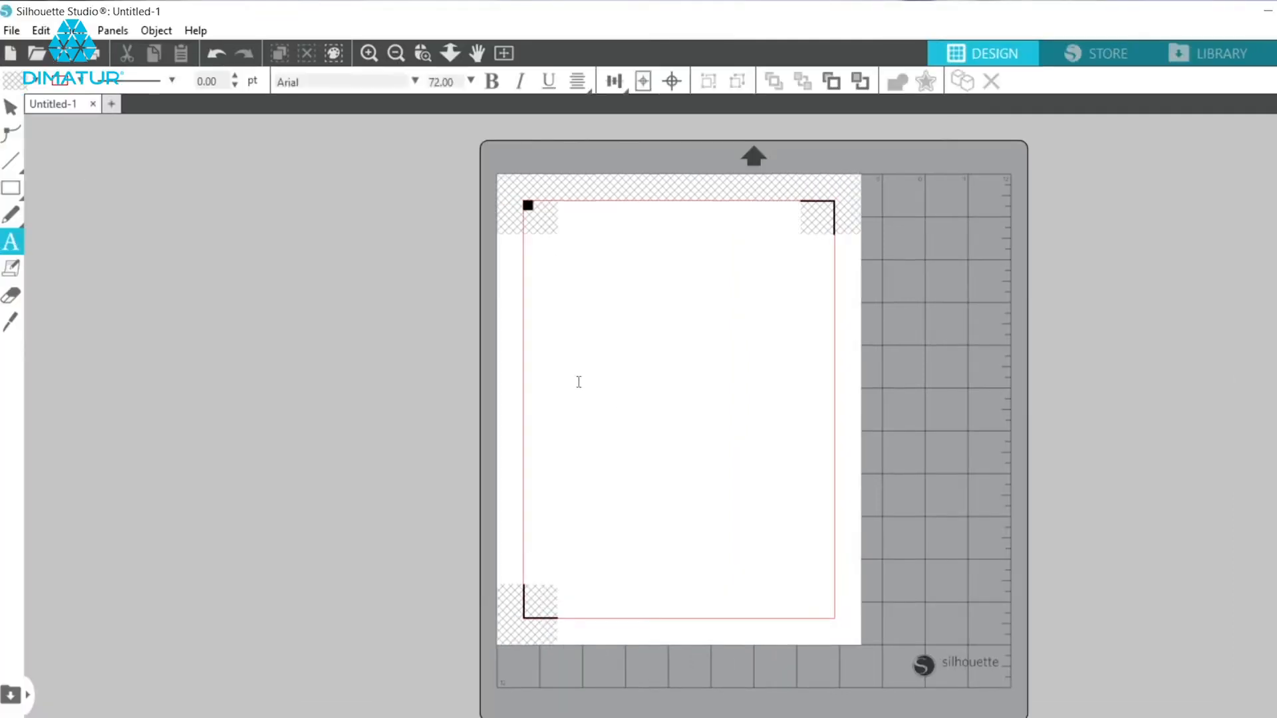
click(579, 382)
text(SISER)
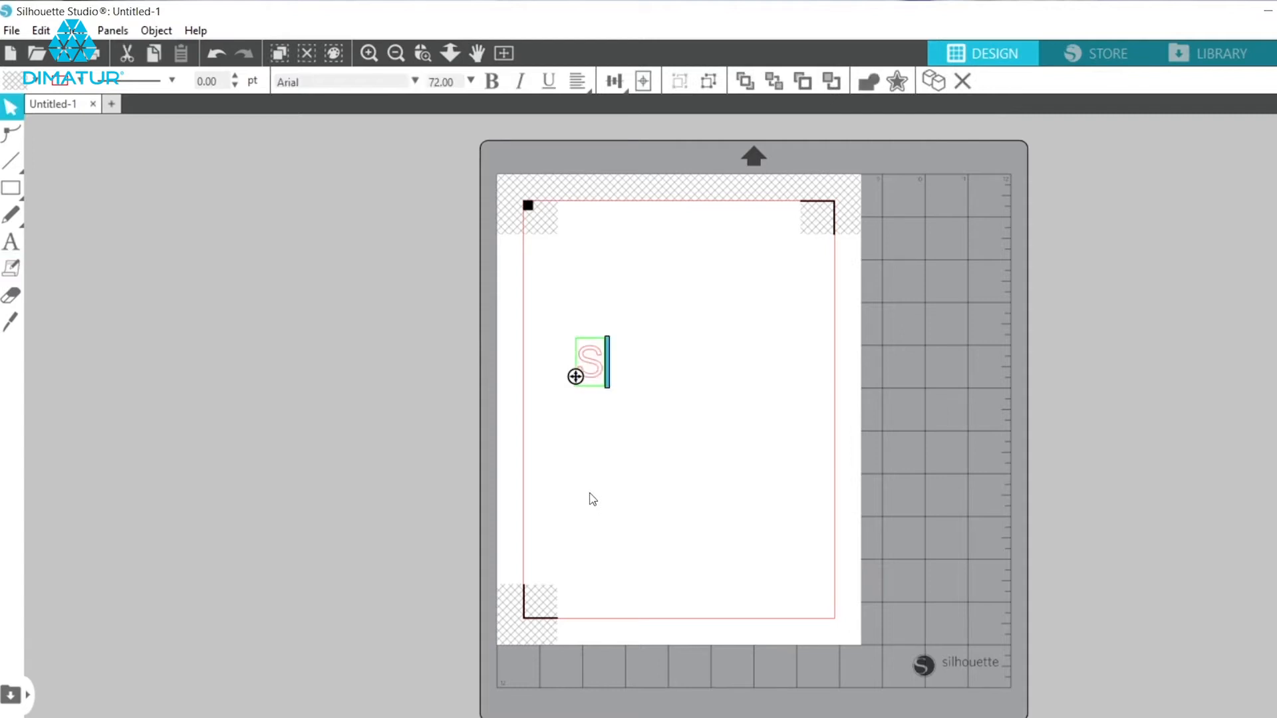
click(632, 469)
click(646, 383)
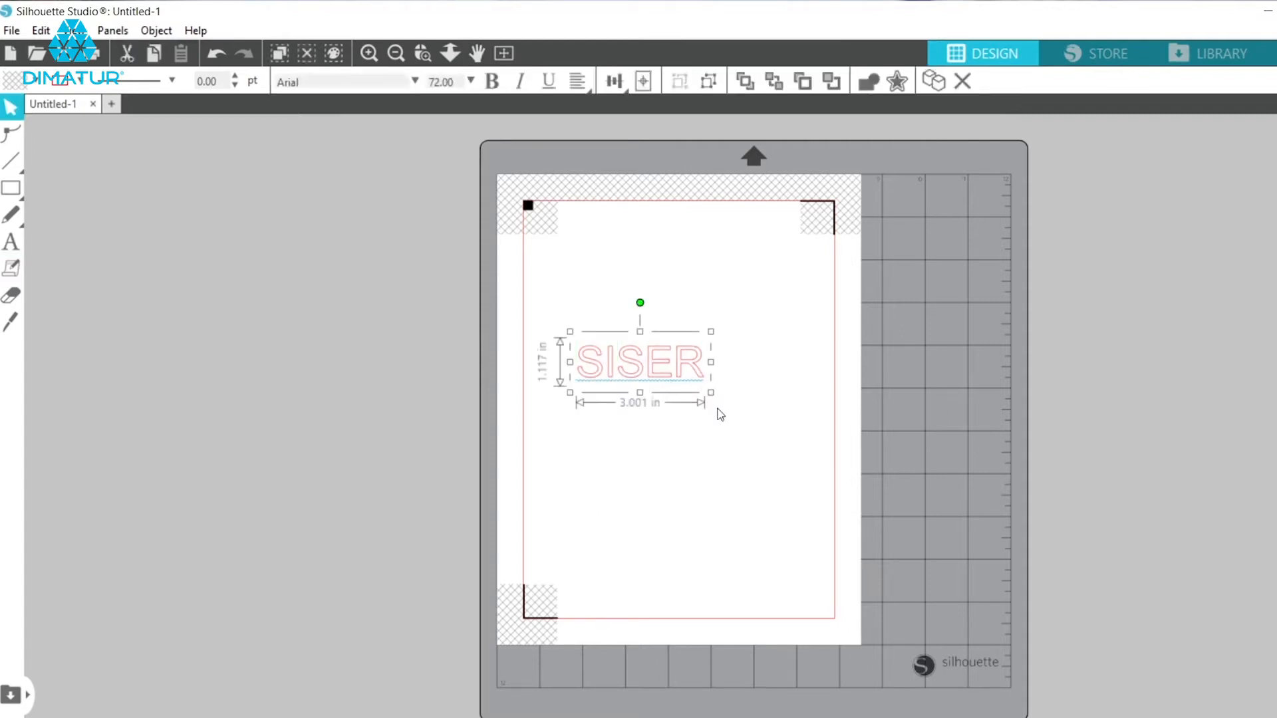
drag(711, 394, 801, 459)
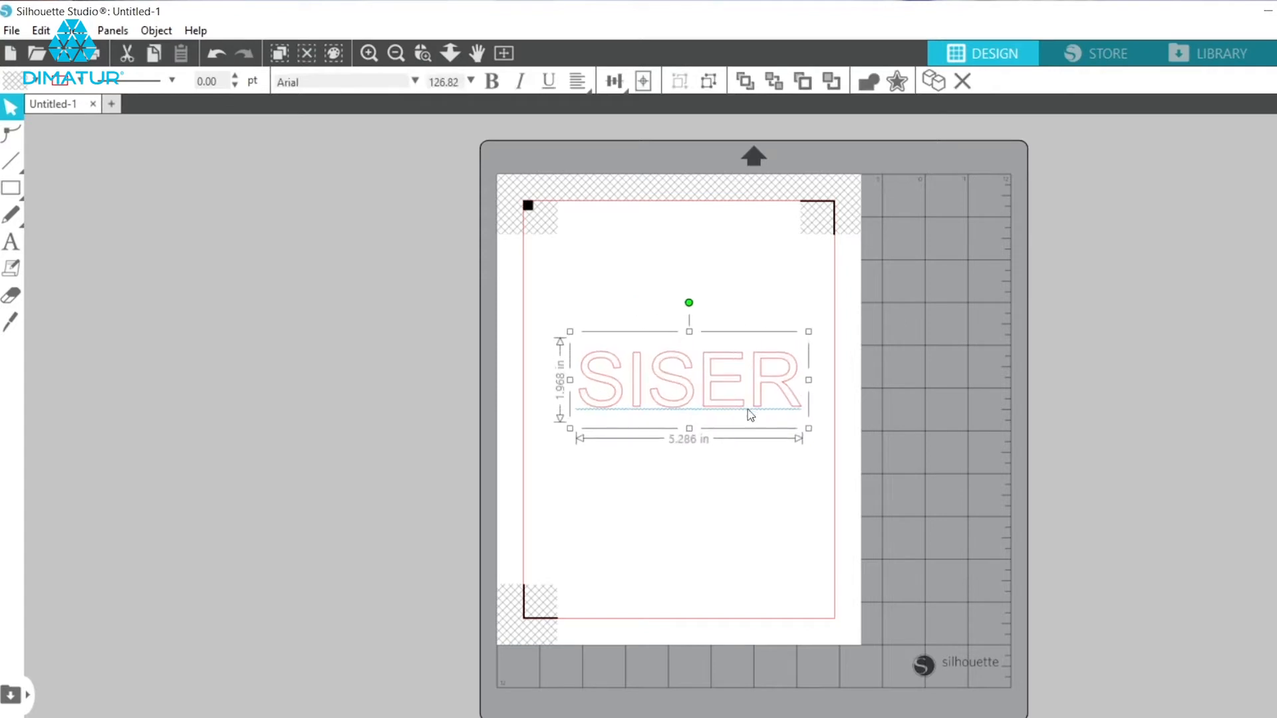
drag(730, 398, 735, 386)
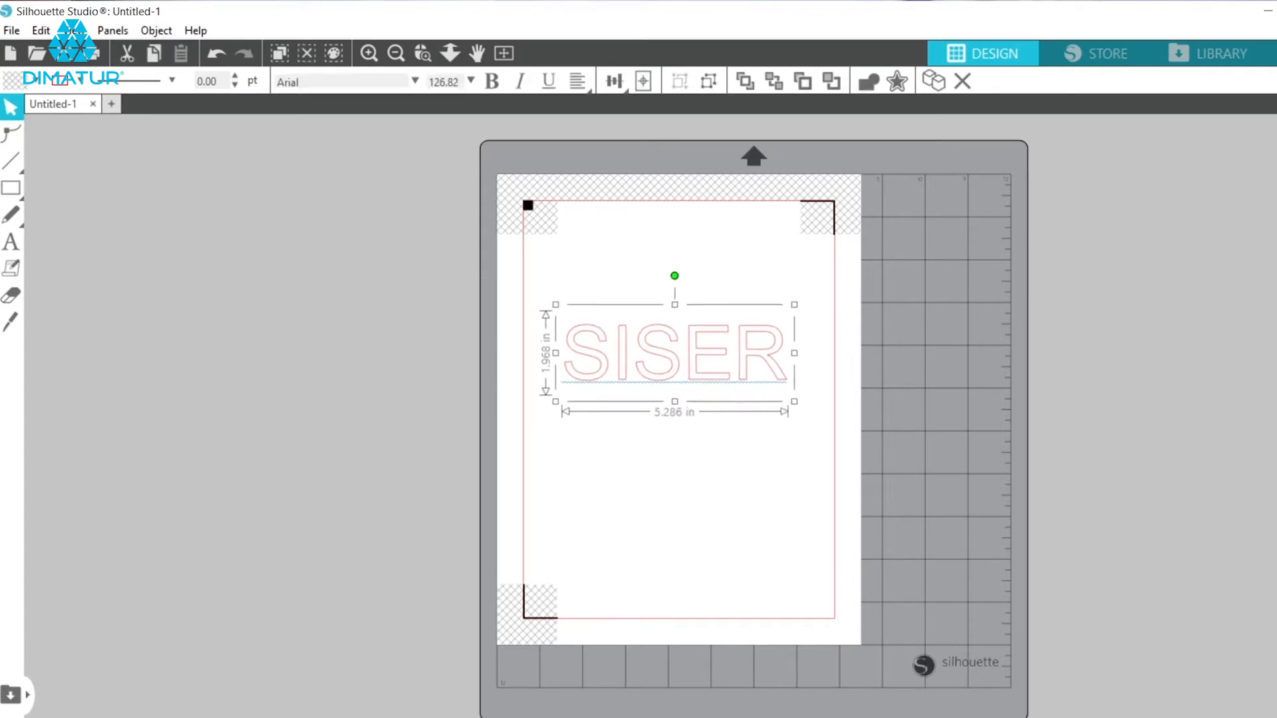
Change the font of the SISER text to Cooper Black
click(1276, 290)
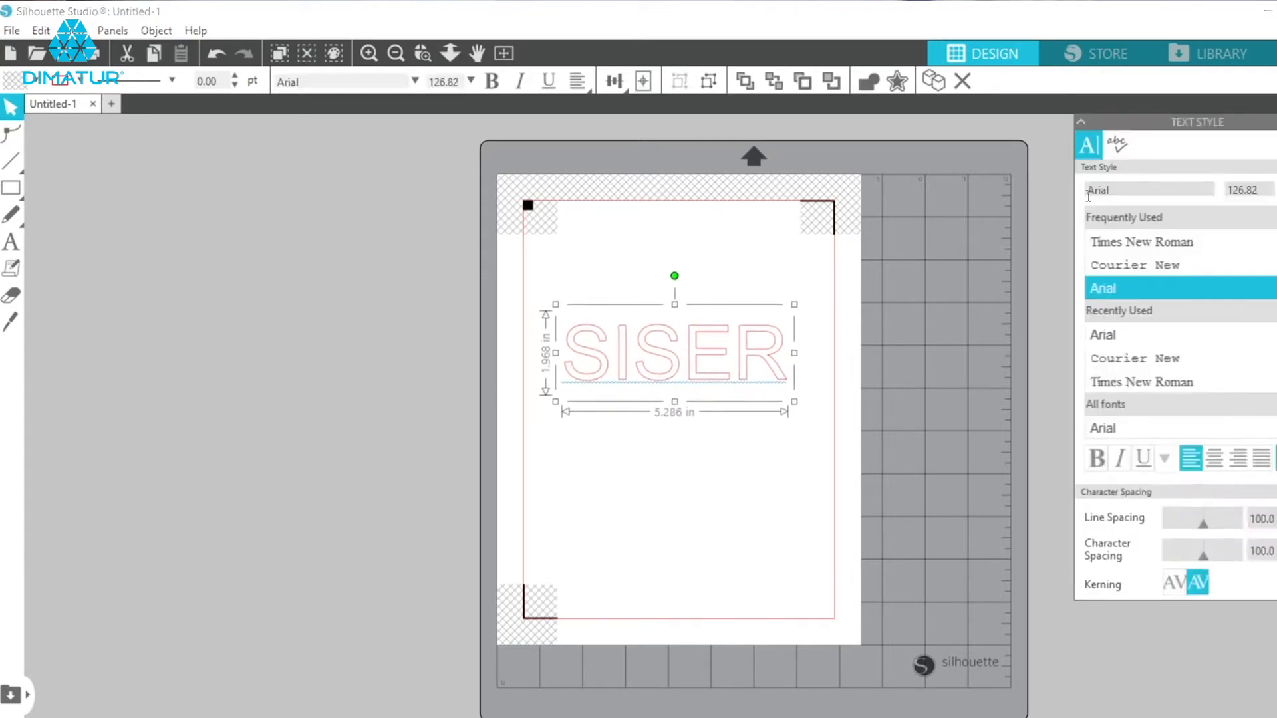
click(1123, 191)
text(cooper Black)
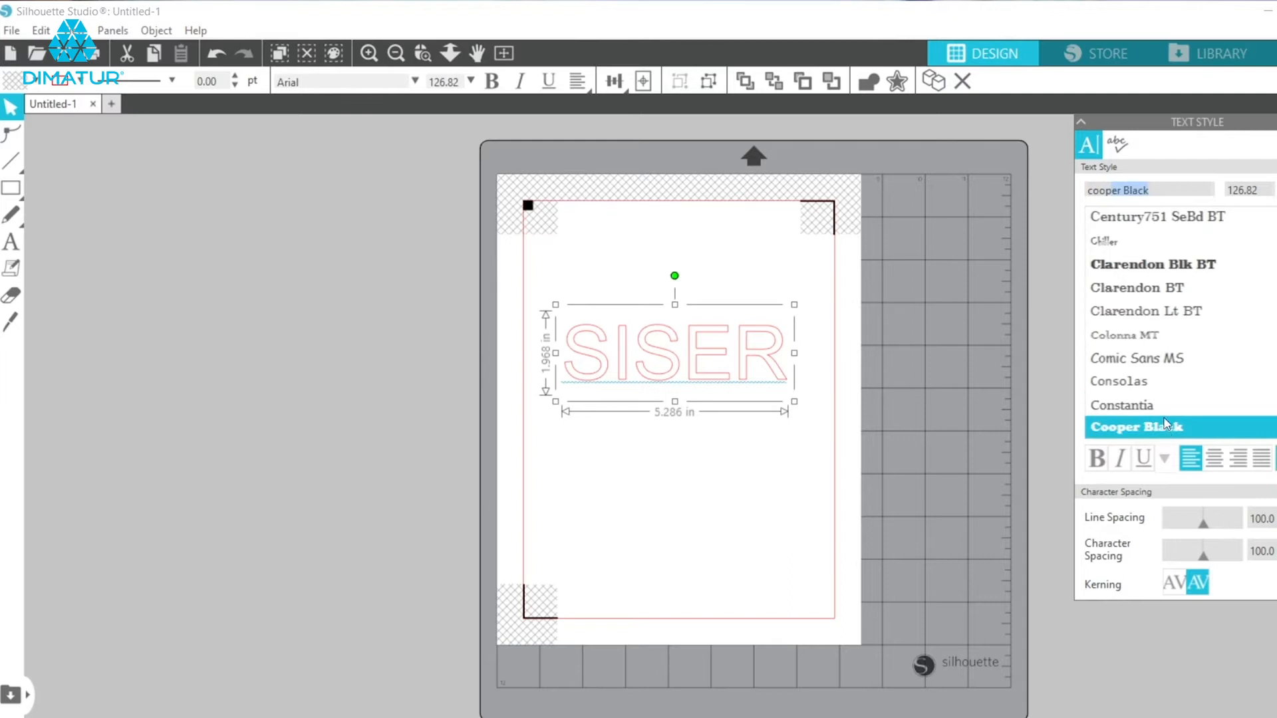
click(1166, 434)
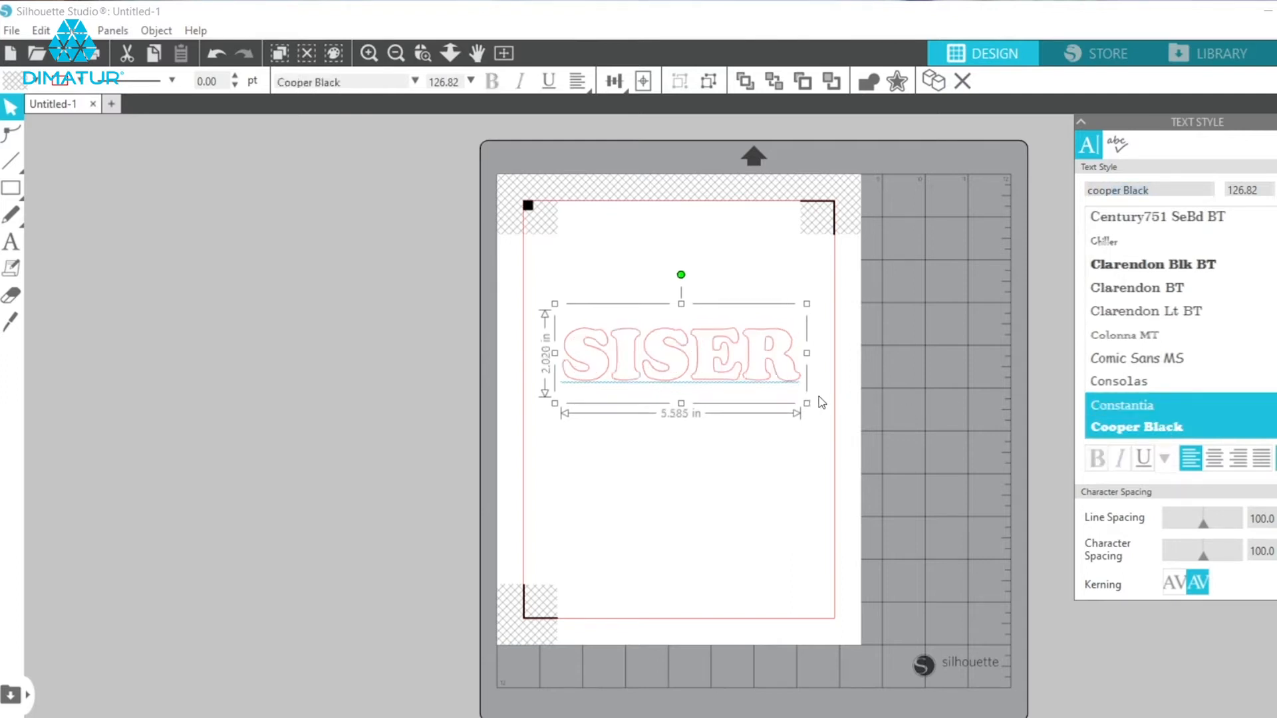
Enlarge the SISER text to 134 pt, shift it slightly upward, and set its character spacing to 80
drag(807, 403, 820, 407)
drag(731, 379, 720, 355)
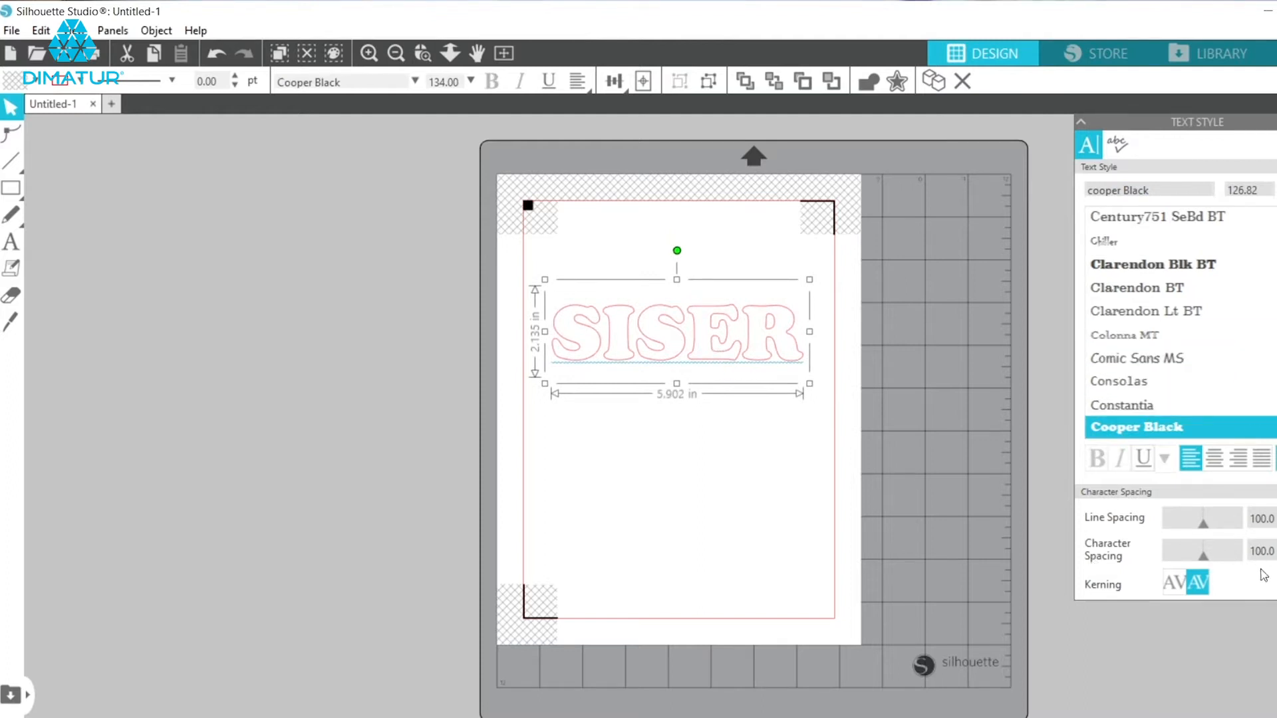
drag(1204, 523, 1196, 523)
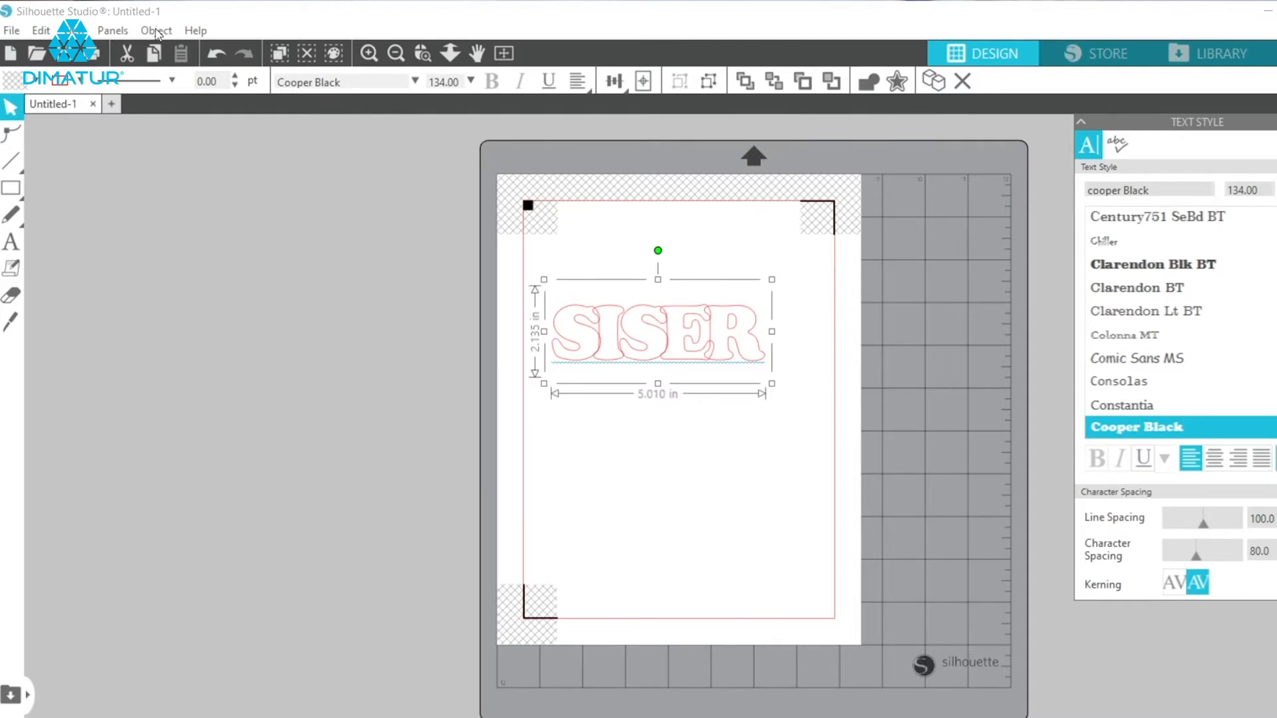
Weld the overlapping SISER letters into one shape and move it to the middle of the page
click(156, 31)
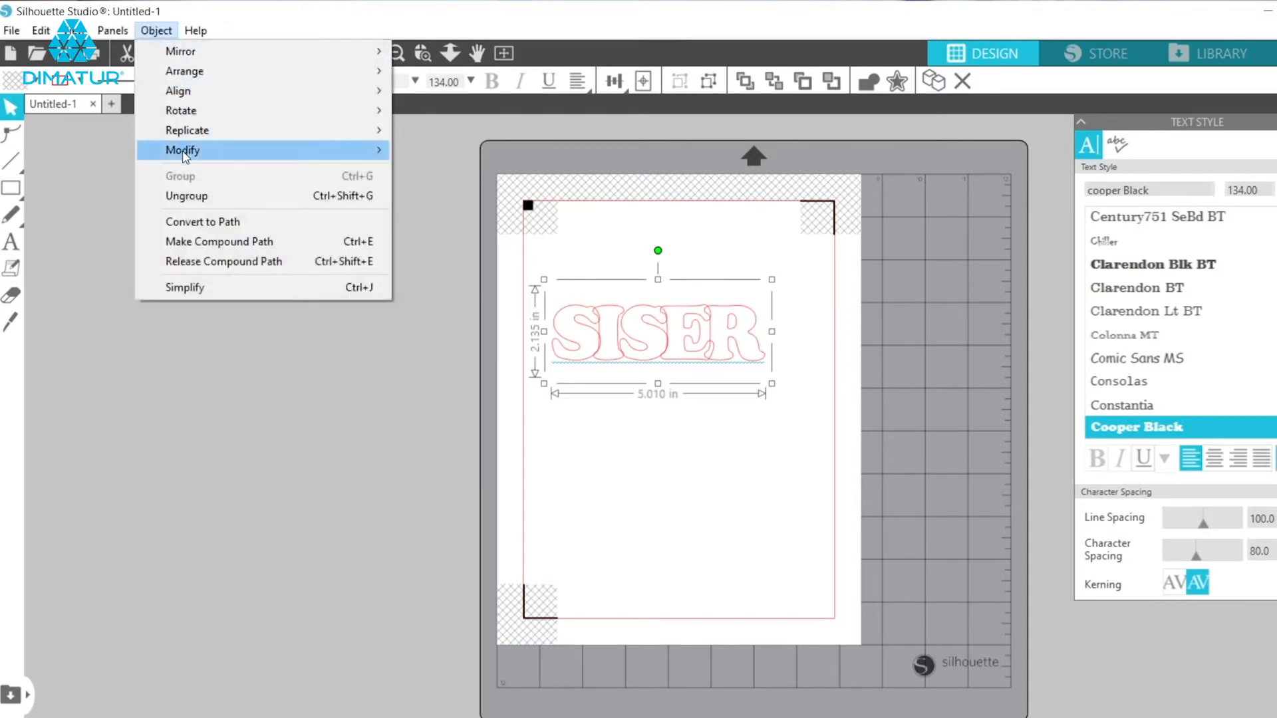
mouse_move(379, 150)
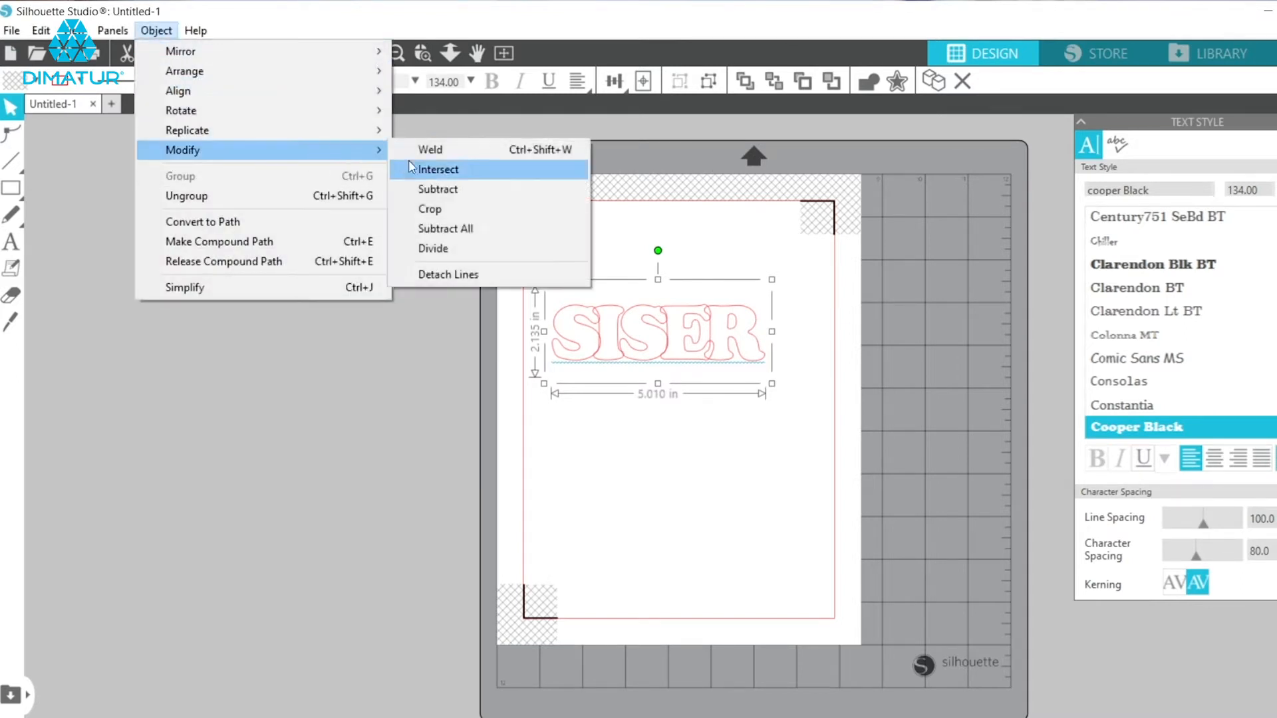
click(427, 154)
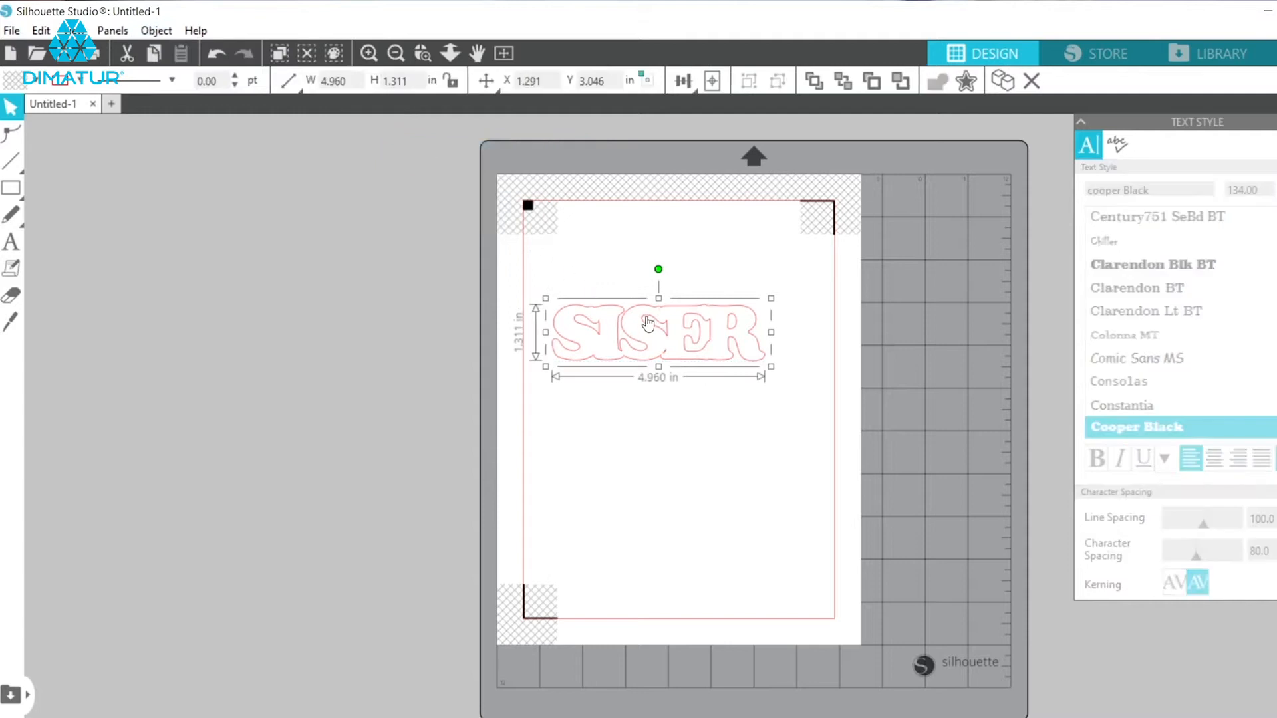
drag(648, 323, 673, 382)
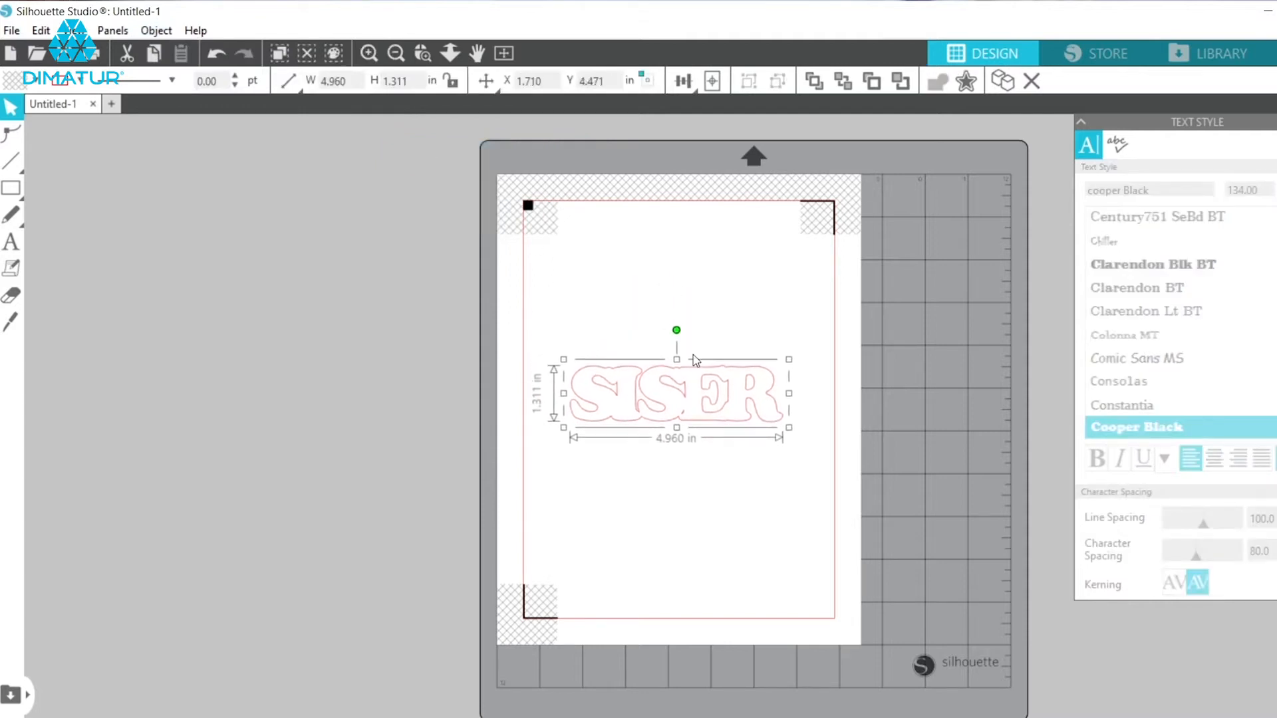
Duplicate the welded SISER shape above itself twice, stacking each copy on the previous one
click(158, 31)
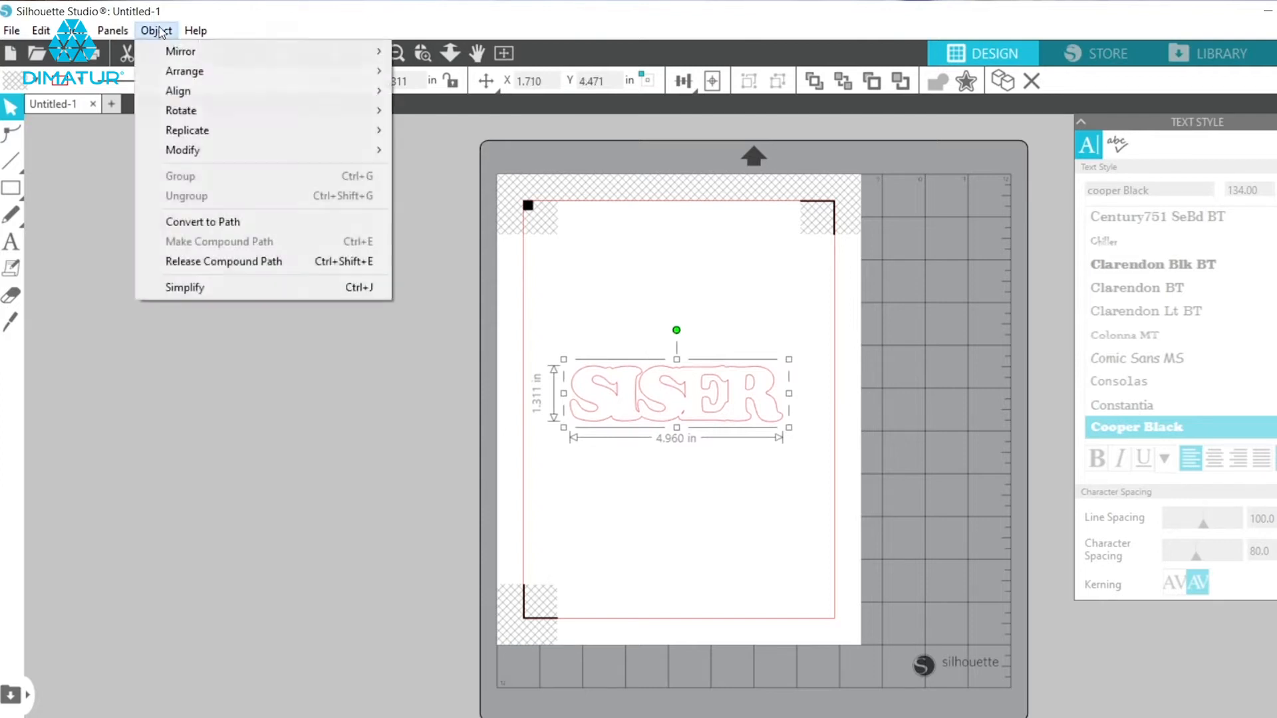
mouse_move(191, 137)
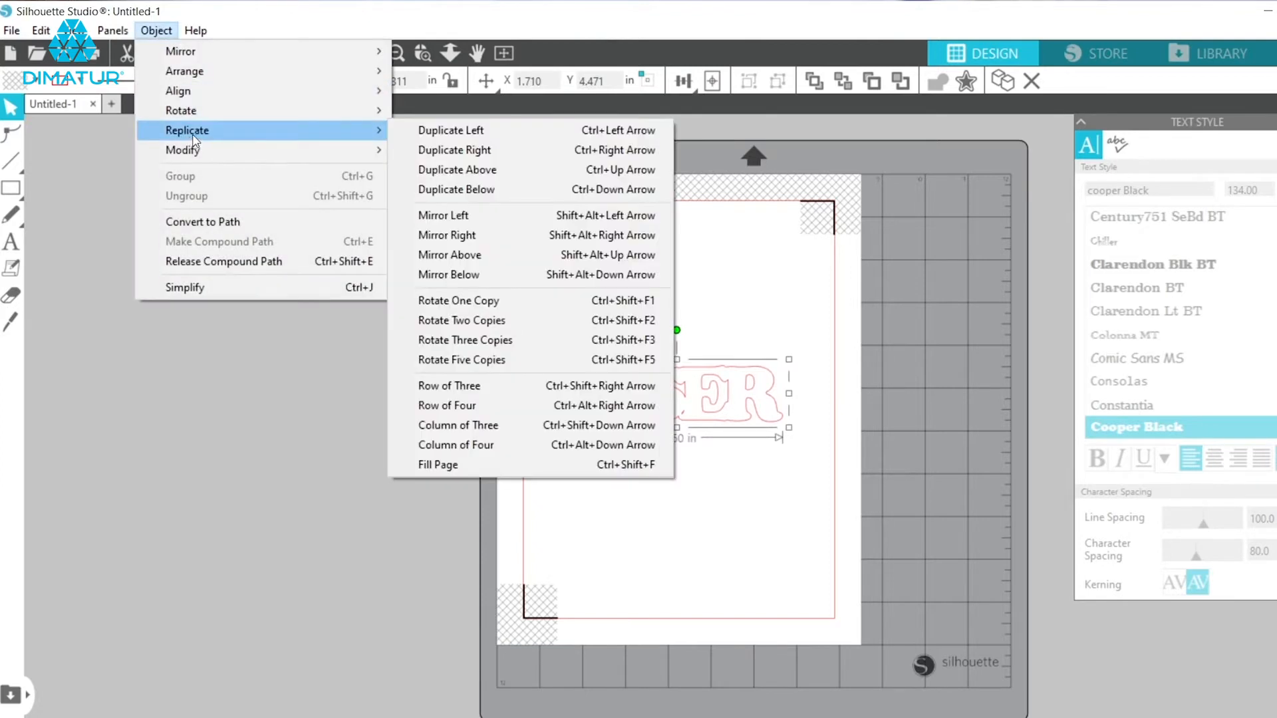
click(469, 174)
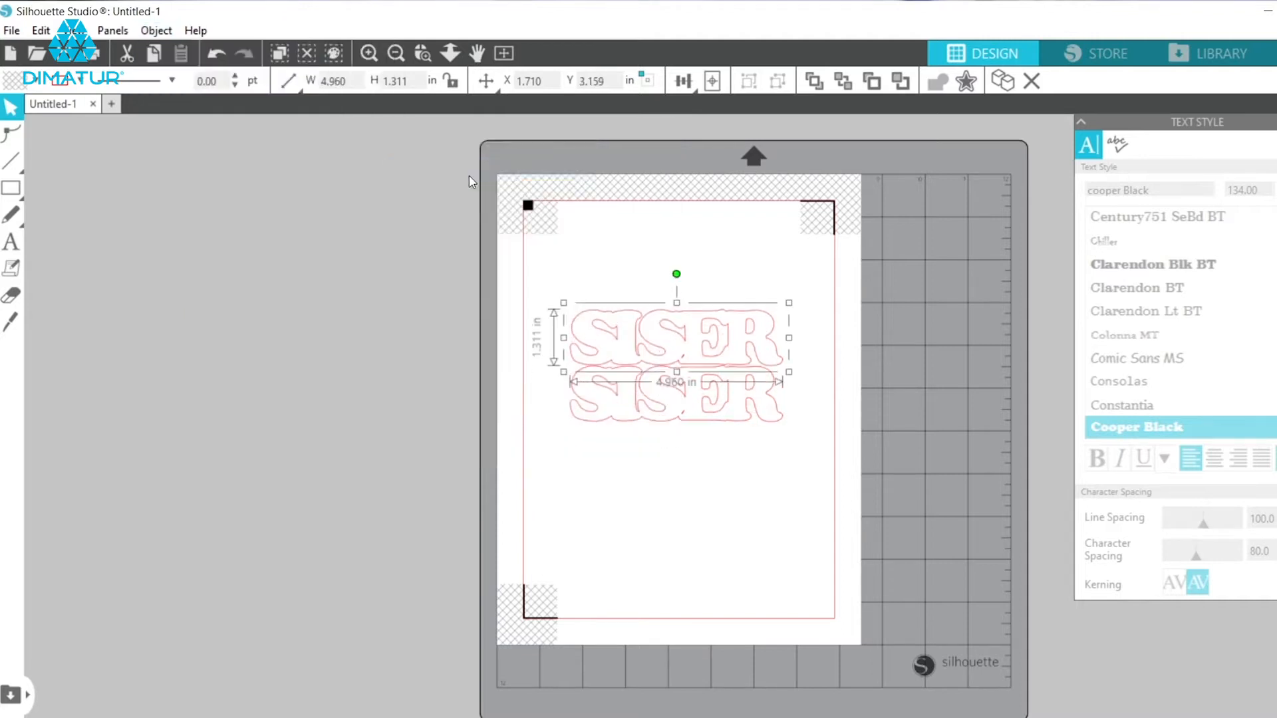
click(156, 31)
mouse_move(197, 133)
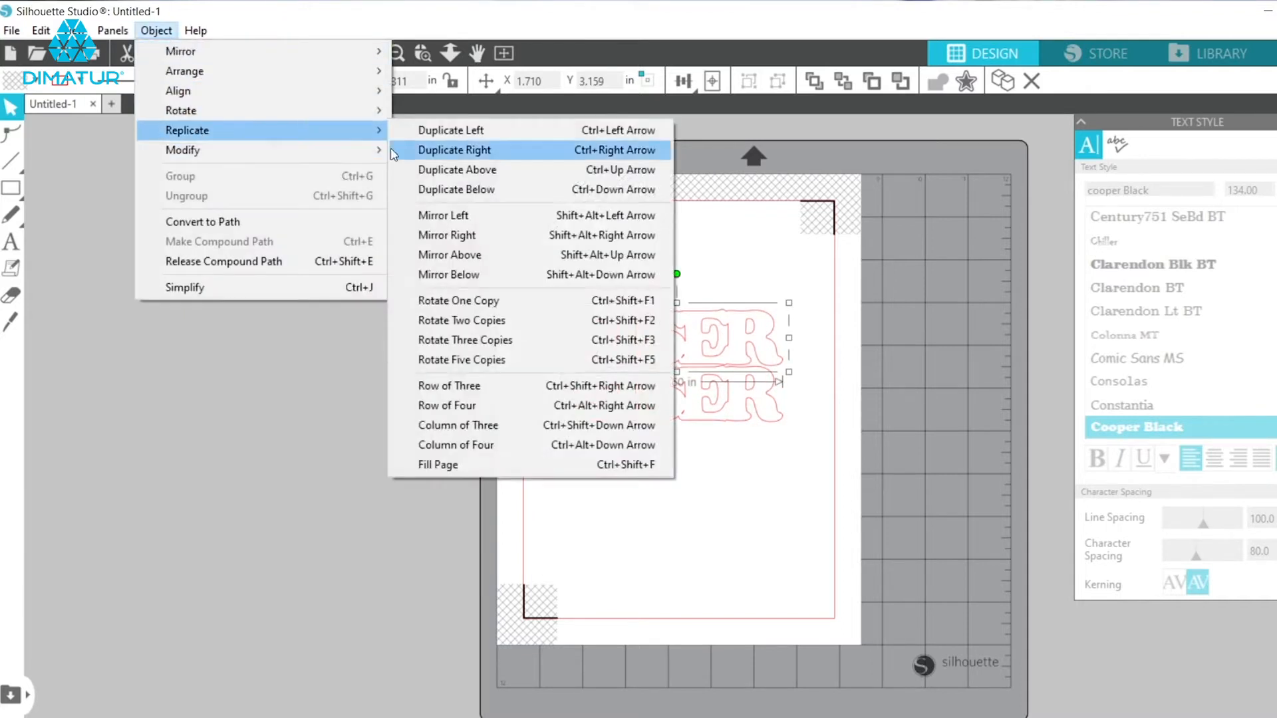
click(426, 171)
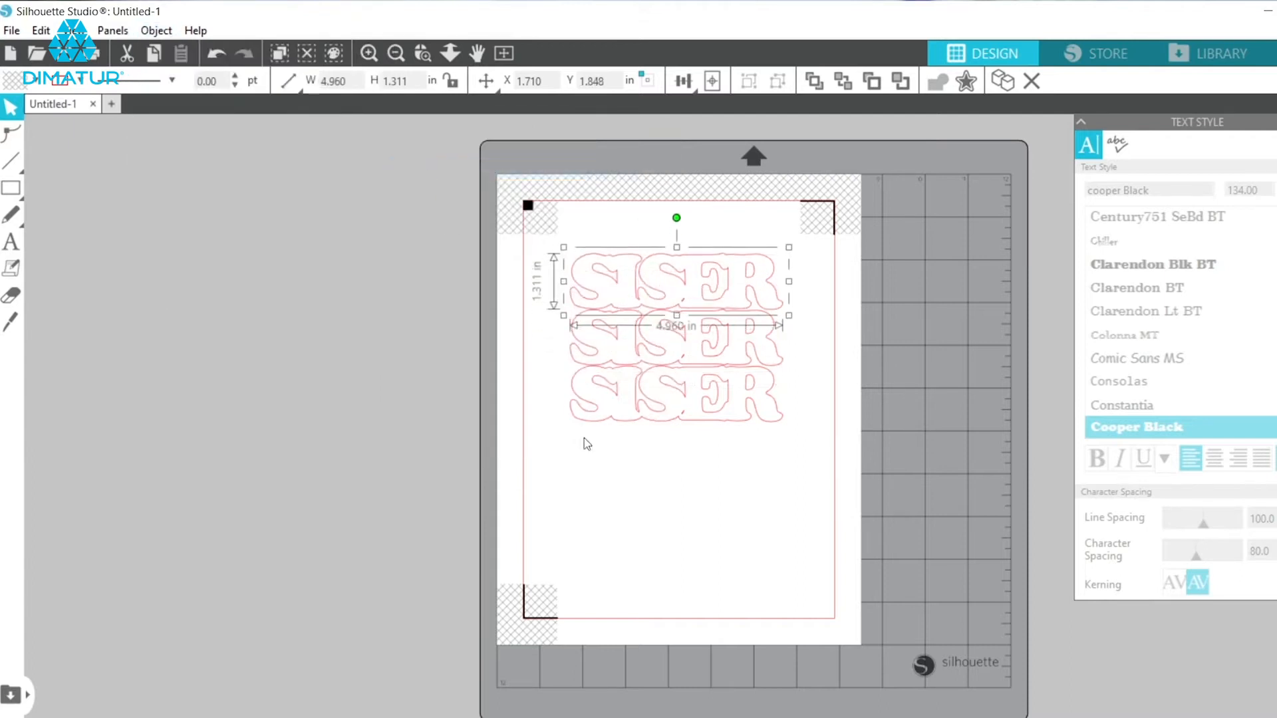
Duplicate the lowest SISER shape below itself twice to make a stack of five words
click(593, 381)
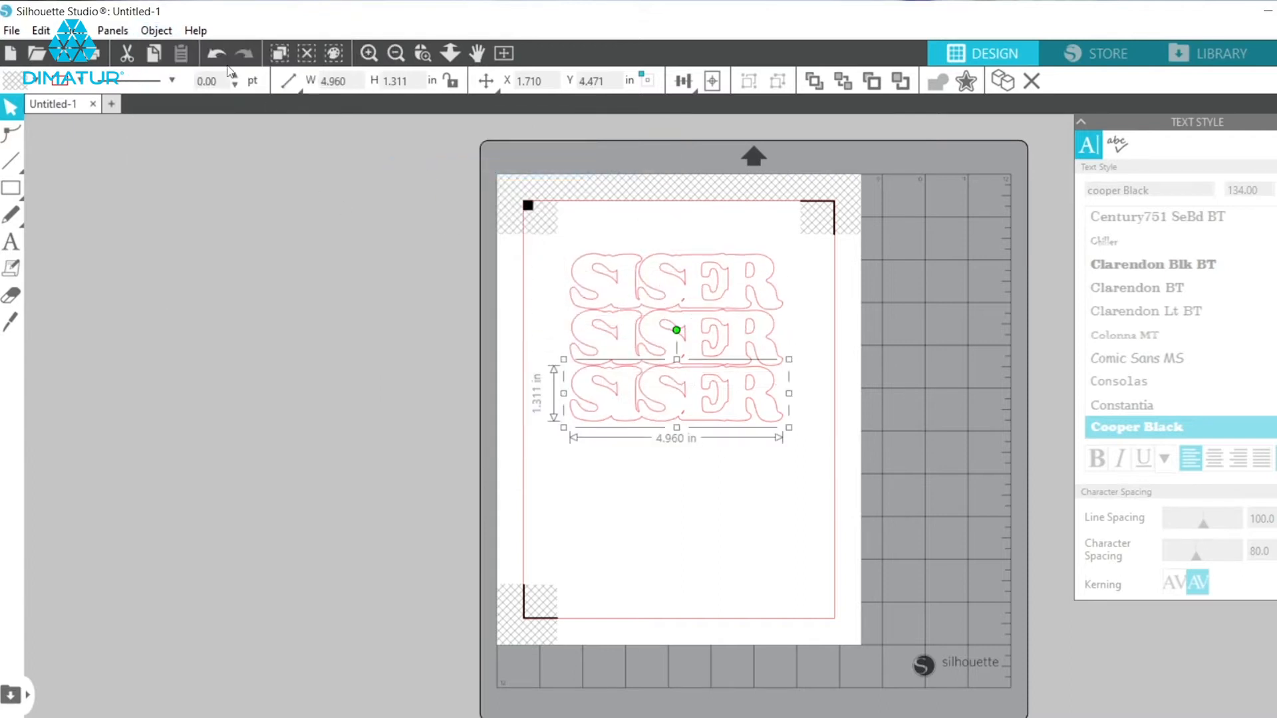
click(156, 31)
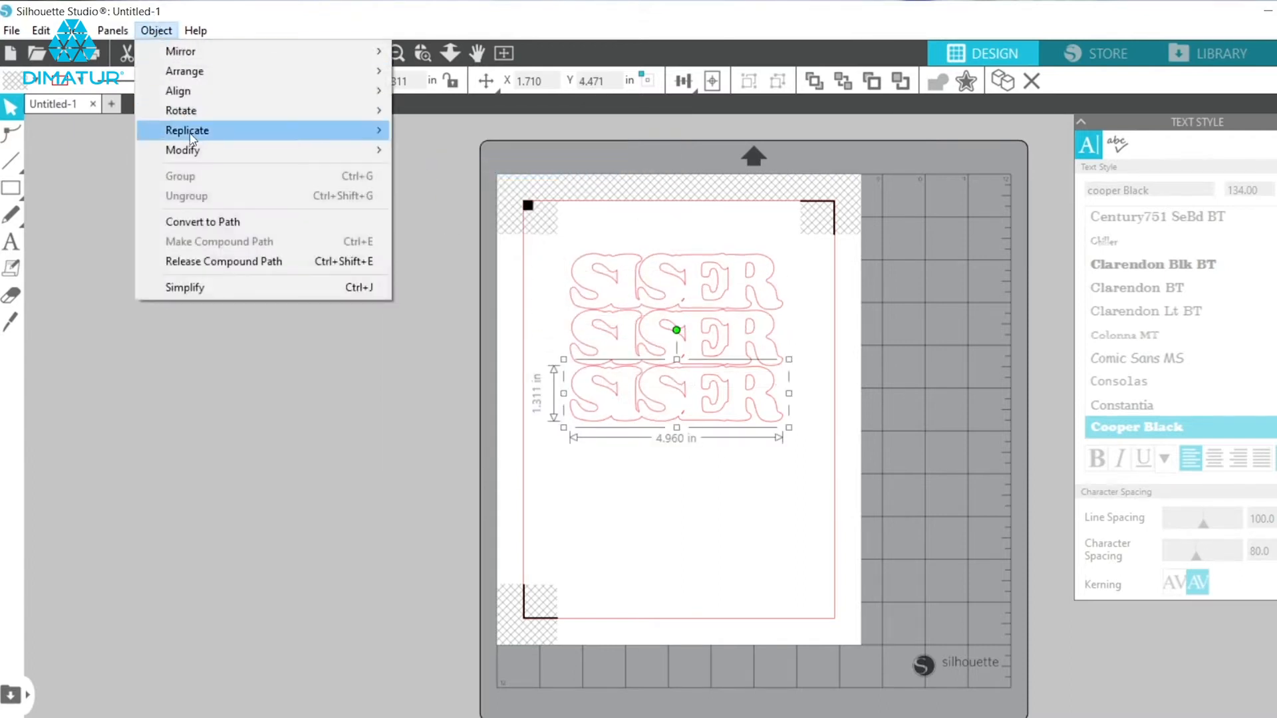
mouse_move(191, 138)
click(430, 191)
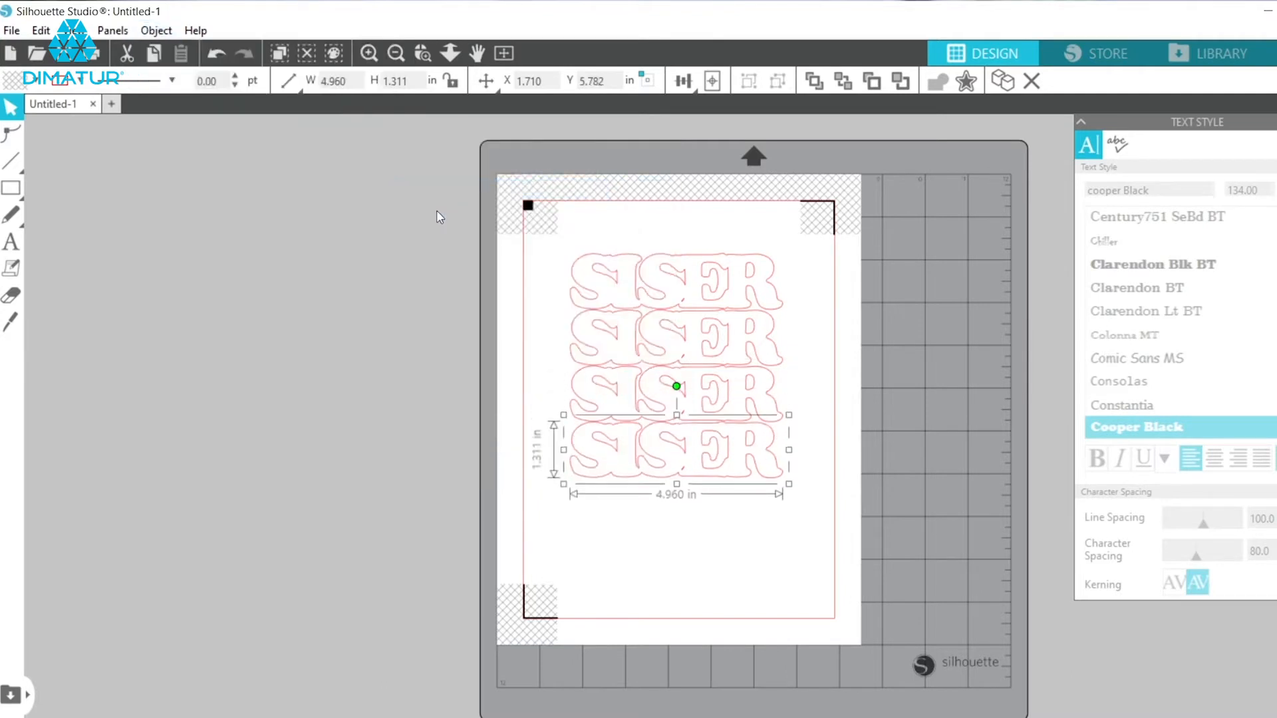
click(155, 30)
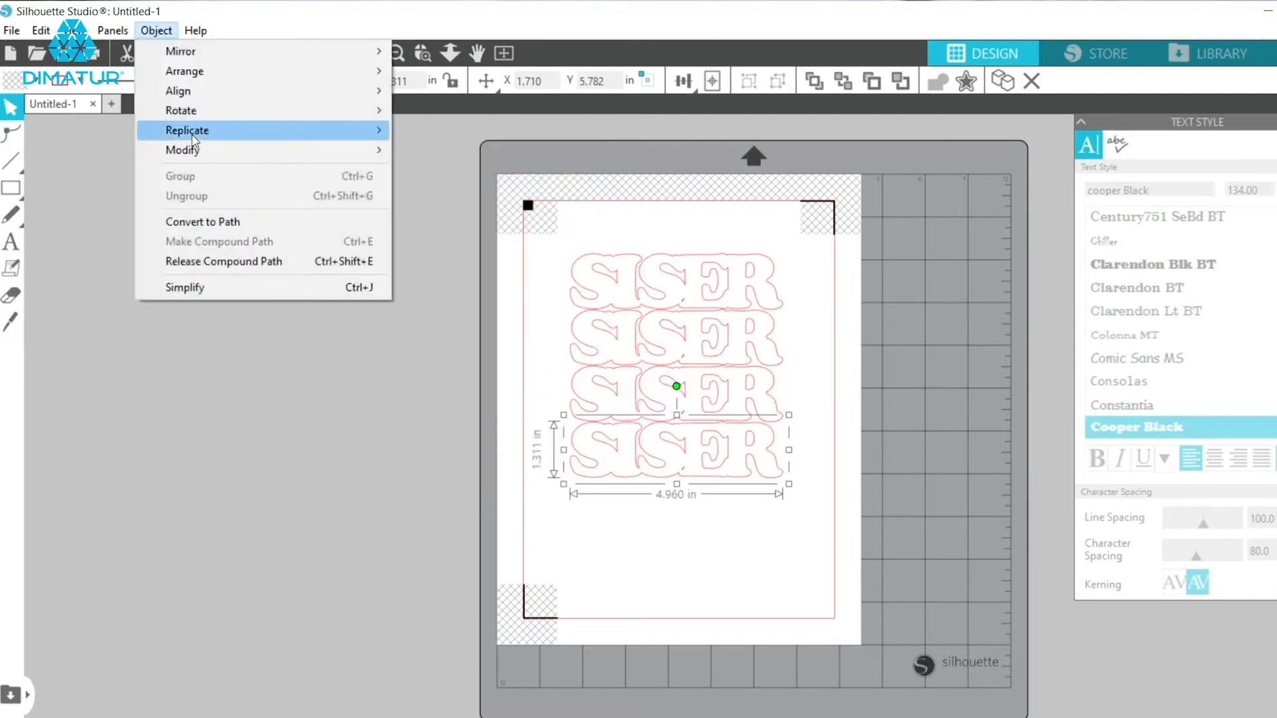
mouse_move(195, 138)
click(445, 190)
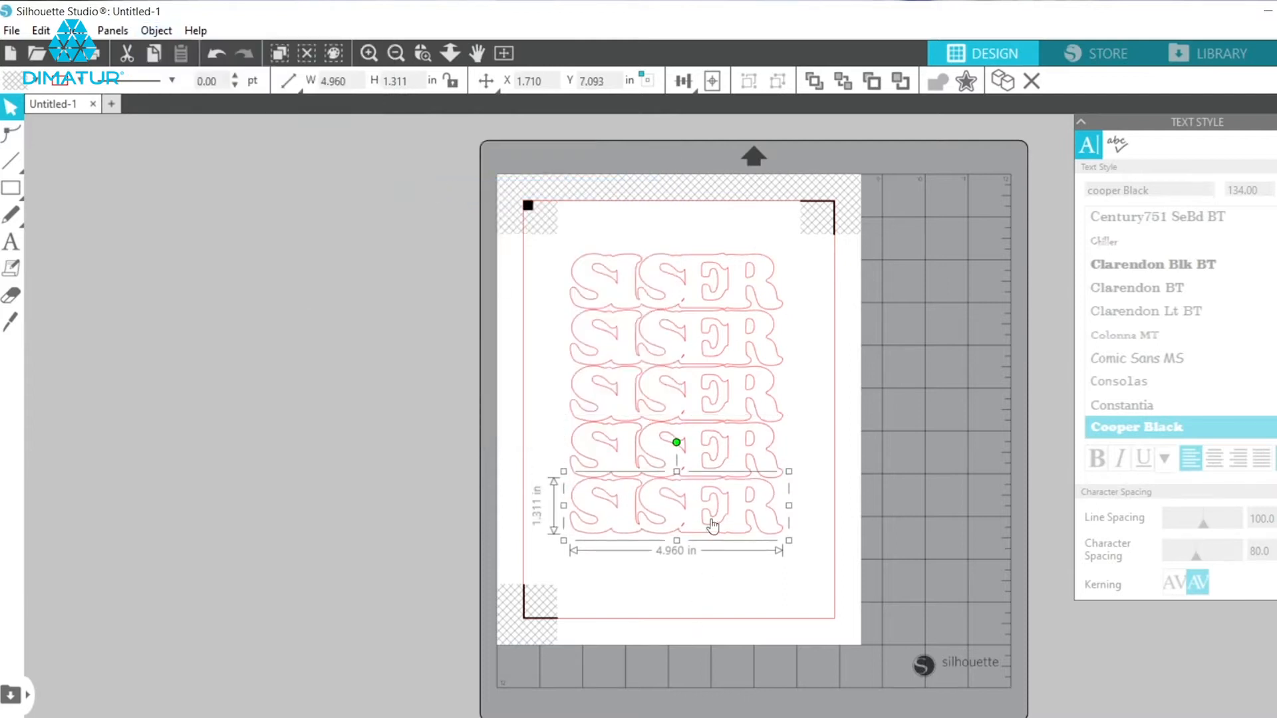
Fill the middle SISER word with the green, teal and brown argyle pattern and return to the solid fill colors
click(712, 417)
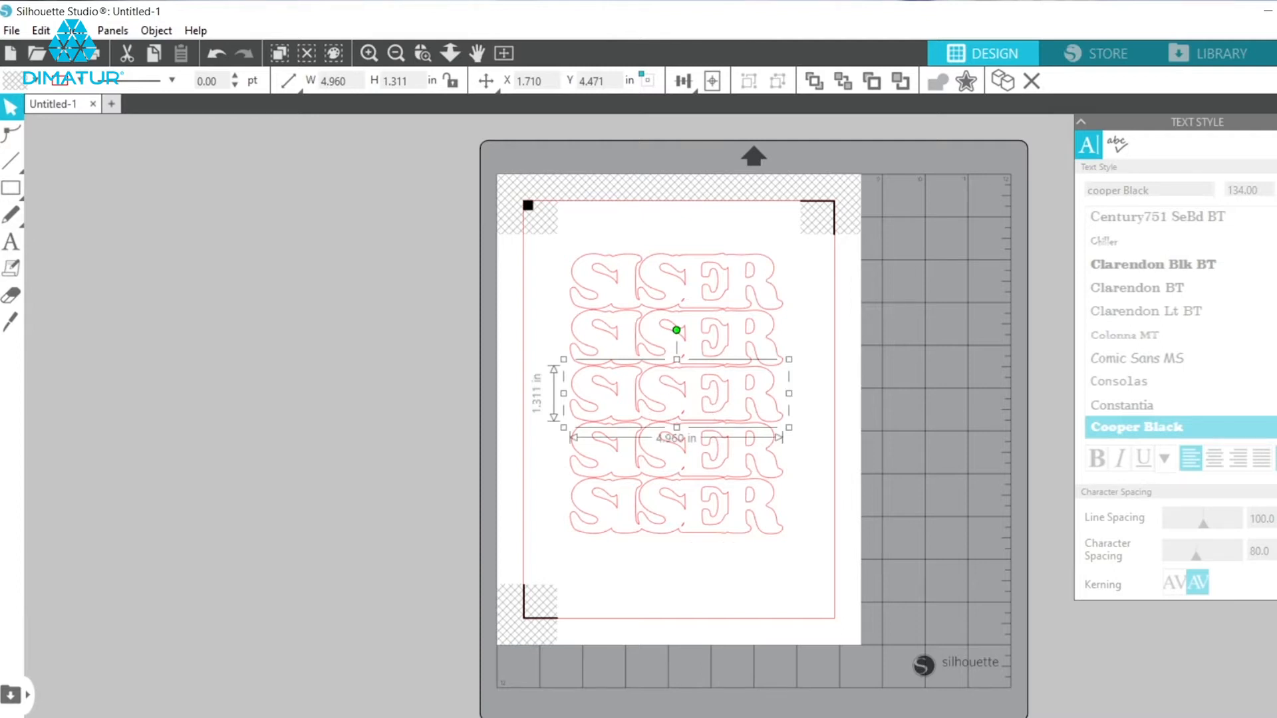
click(1276, 121)
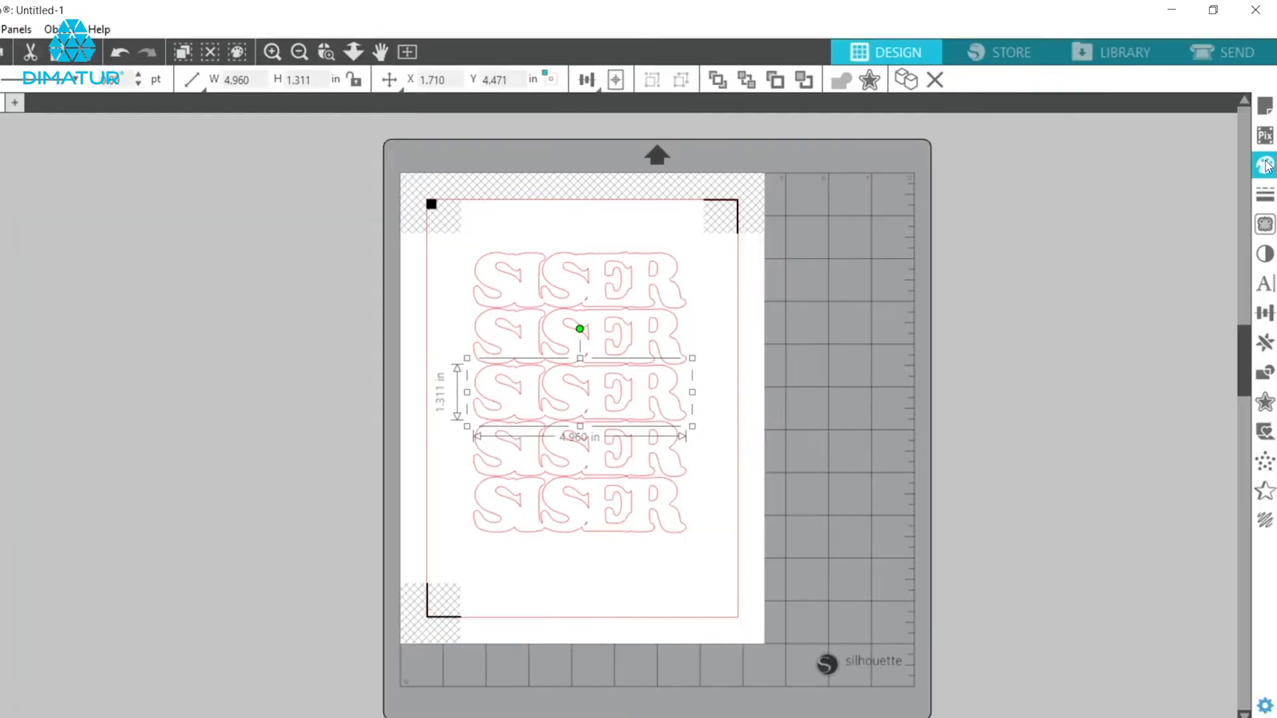
click(1265, 164)
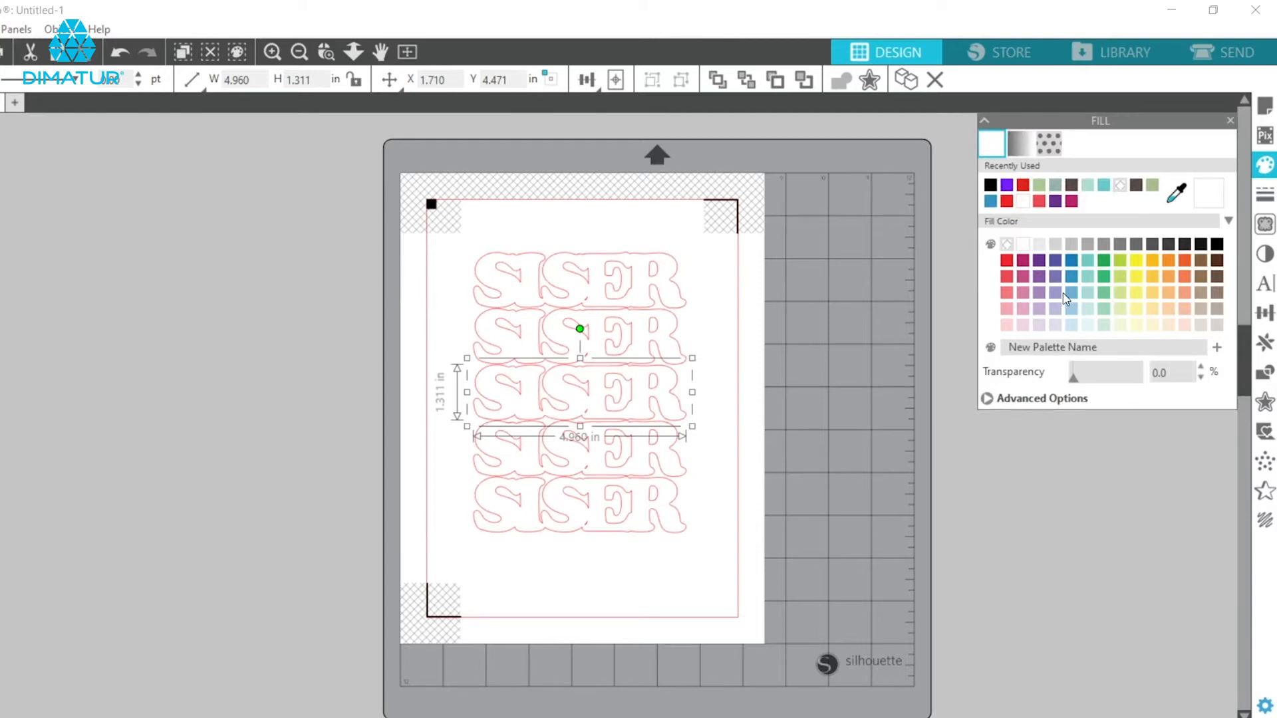
click(1021, 147)
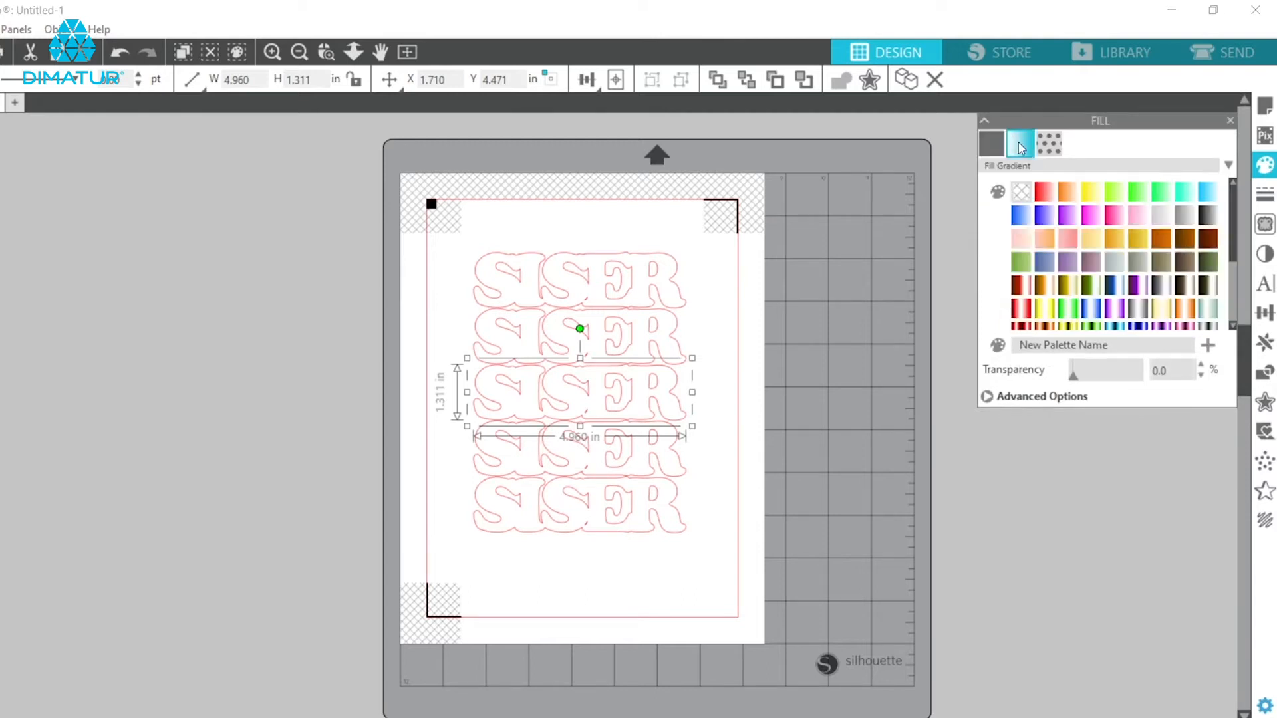
click(1050, 144)
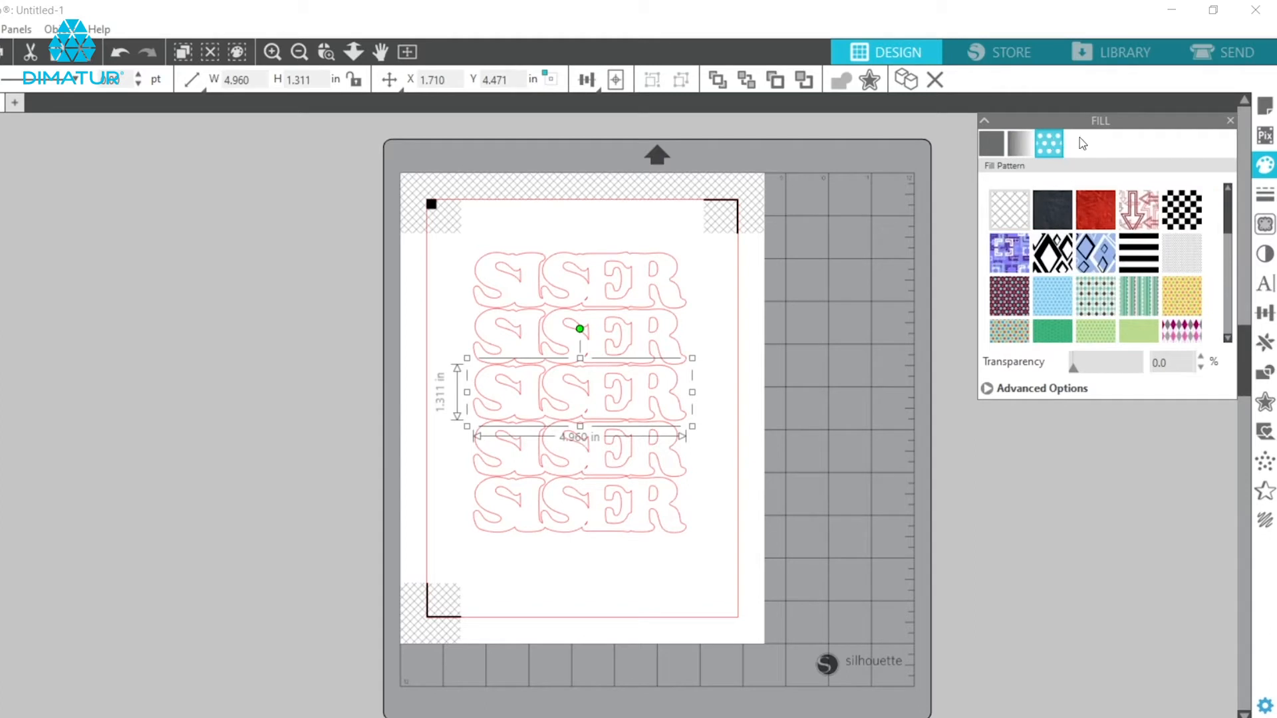
click(1101, 304)
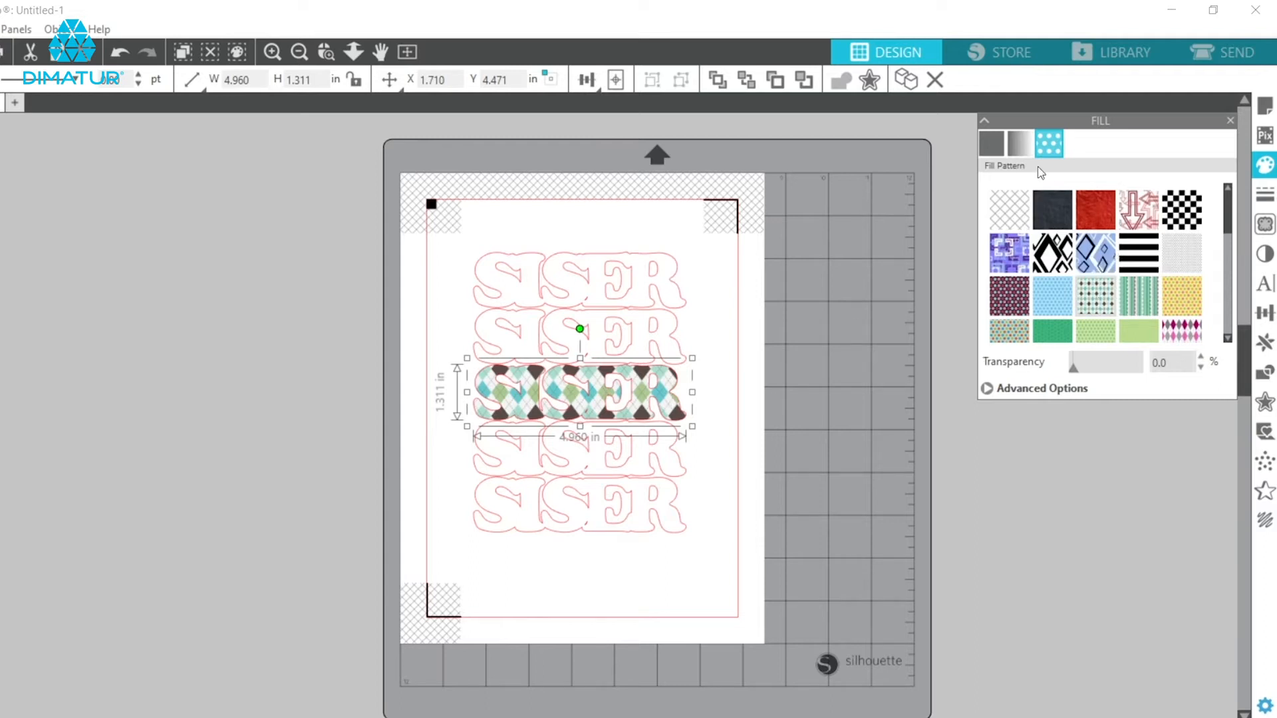
click(992, 143)
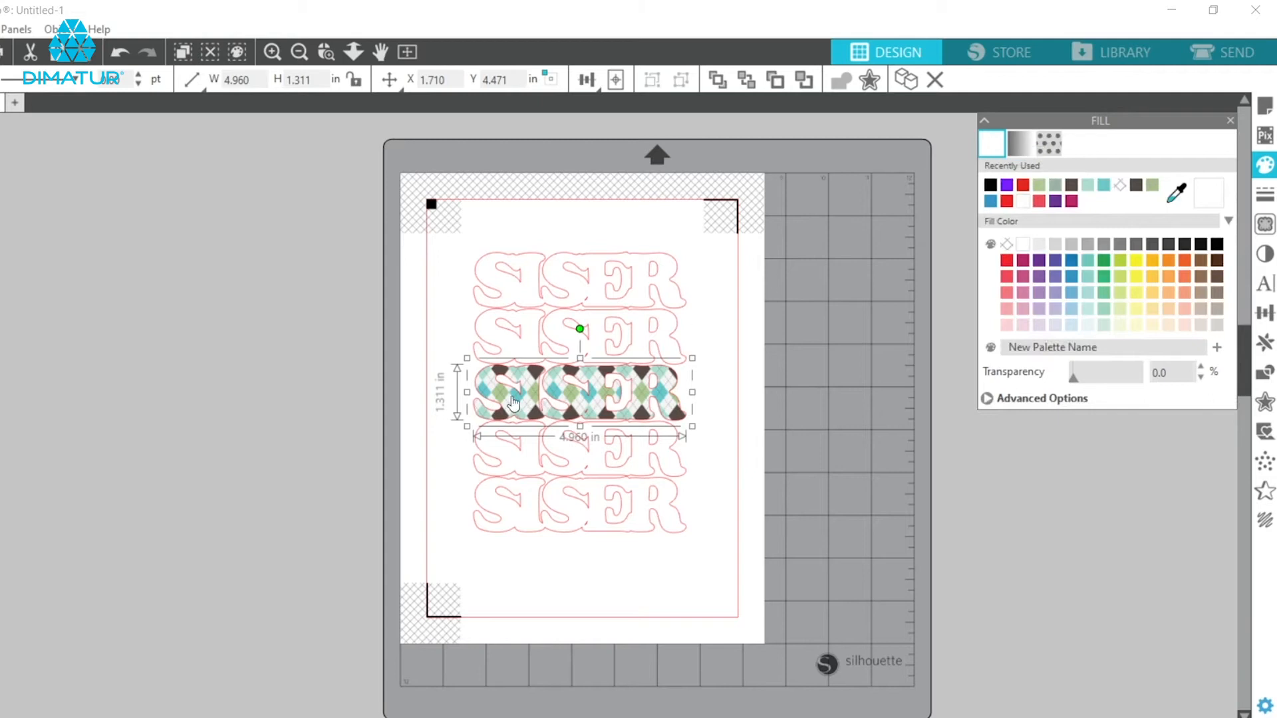
Sample light mint from the argyle pattern to fill the second SISER word, and sage green to fill the top word
click(673, 353)
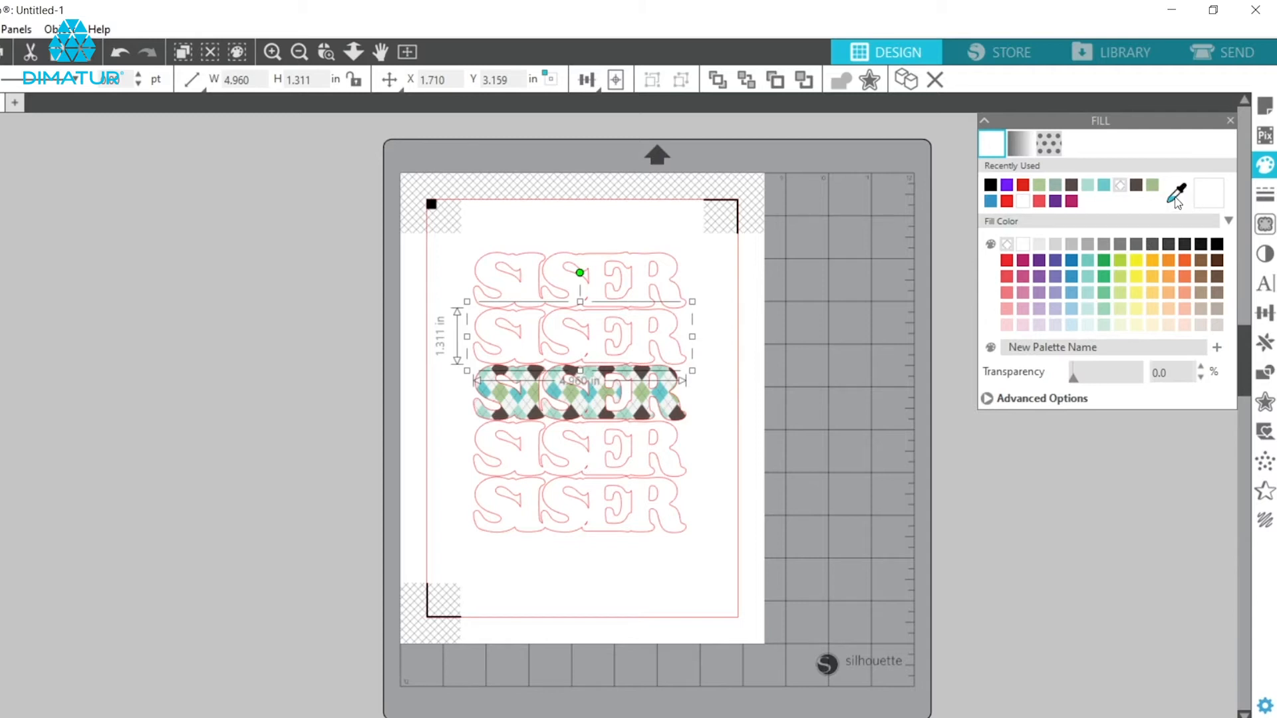
click(1178, 194)
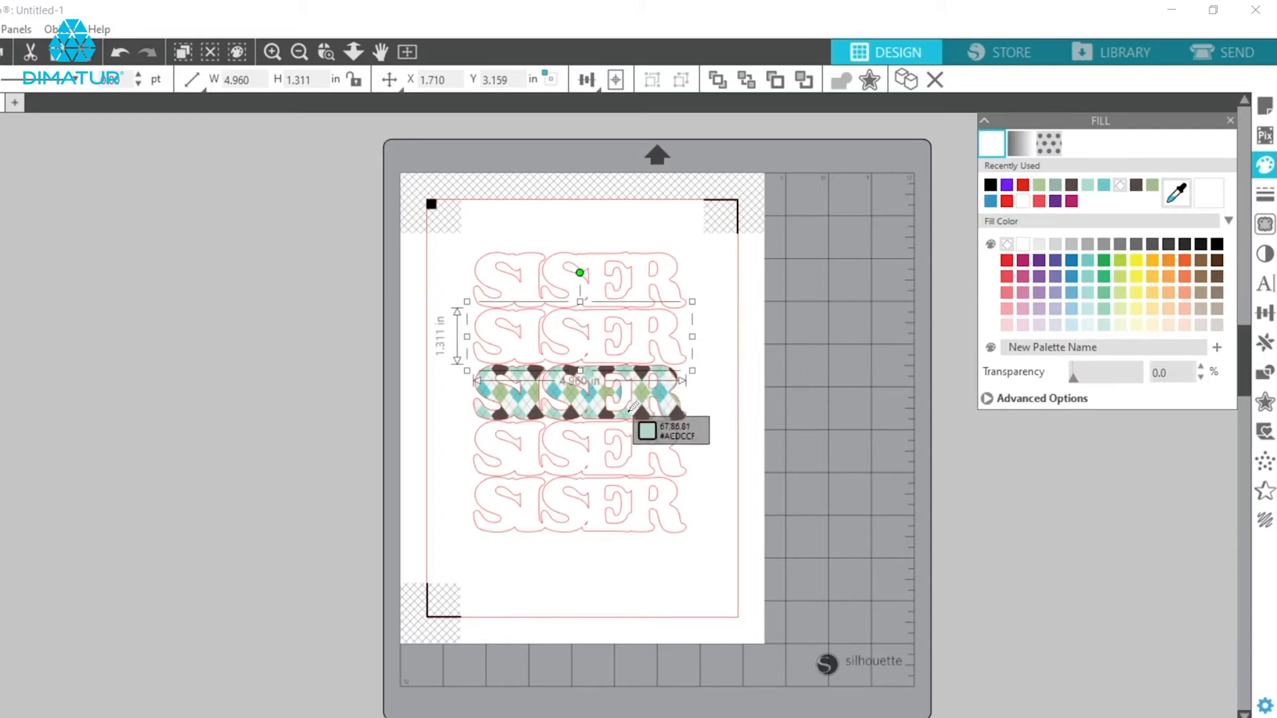
click(628, 407)
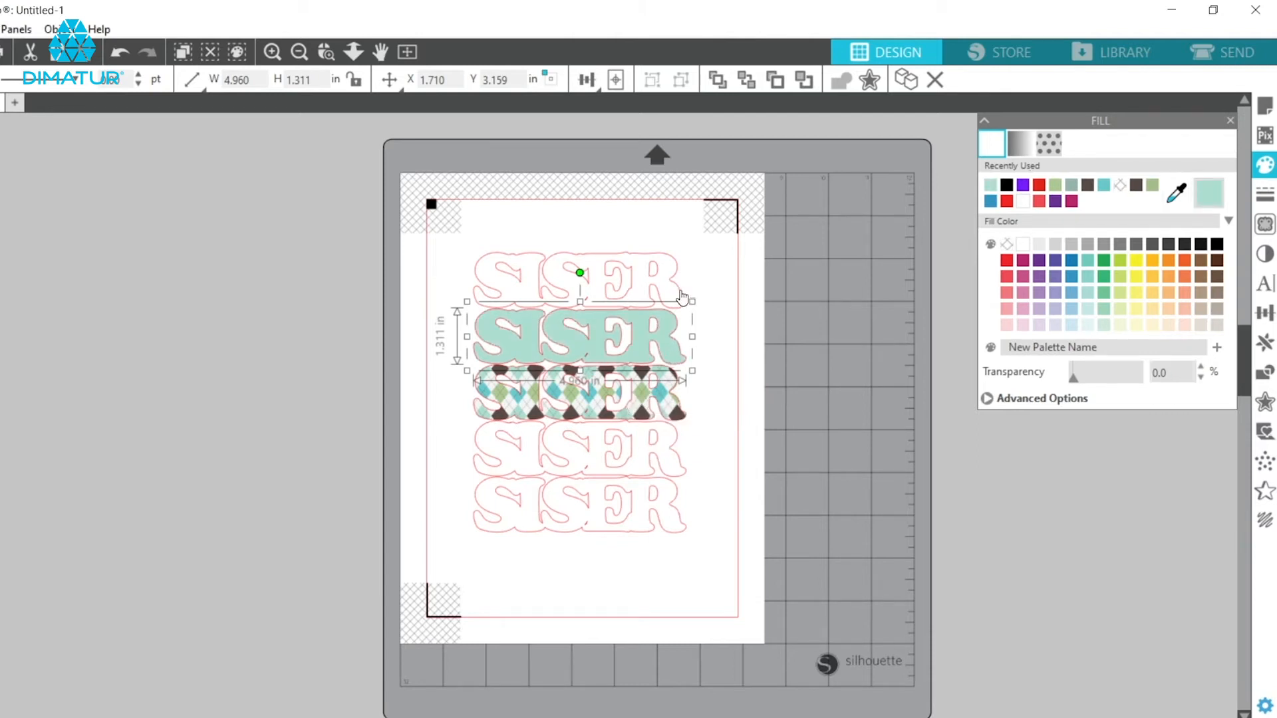
click(683, 296)
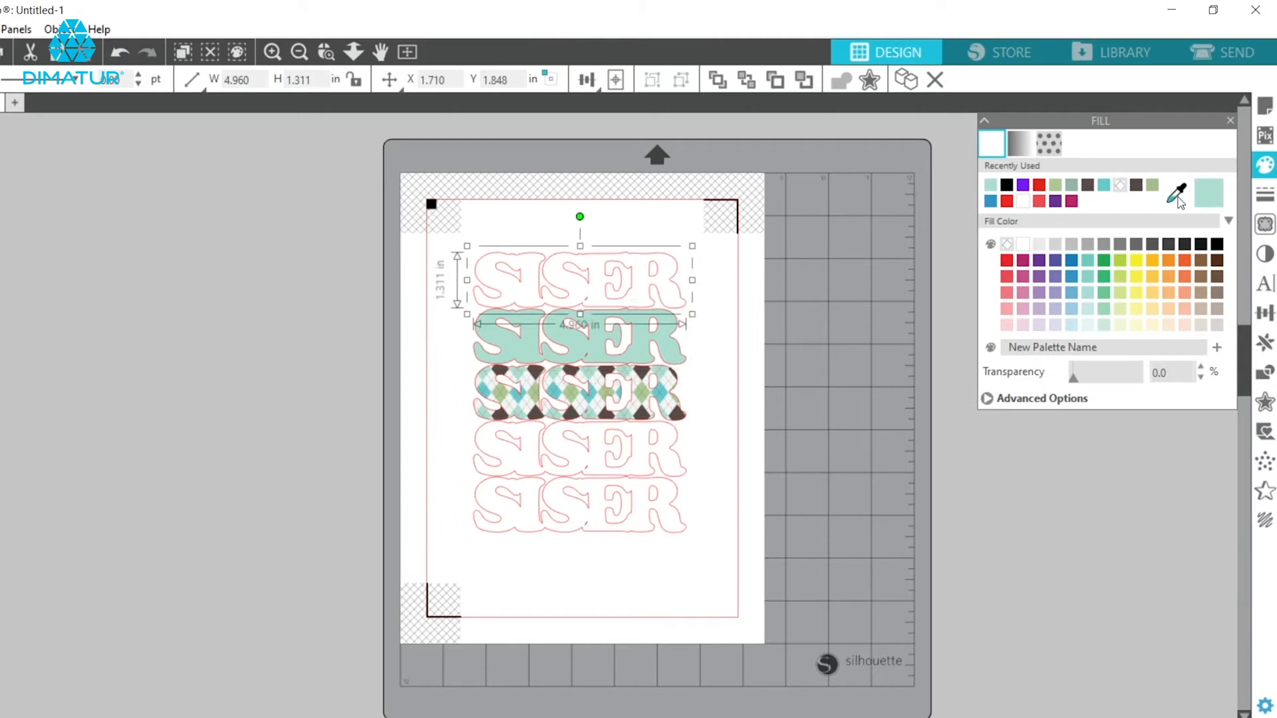
click(1178, 193)
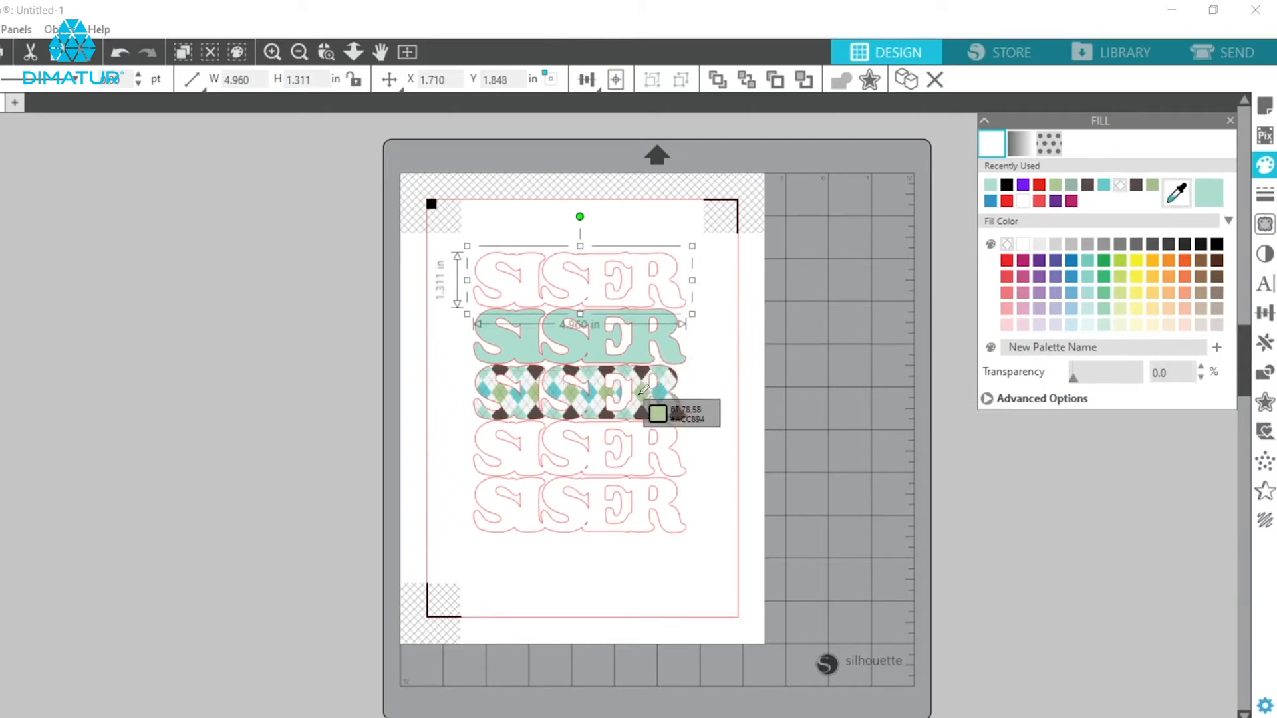
click(640, 396)
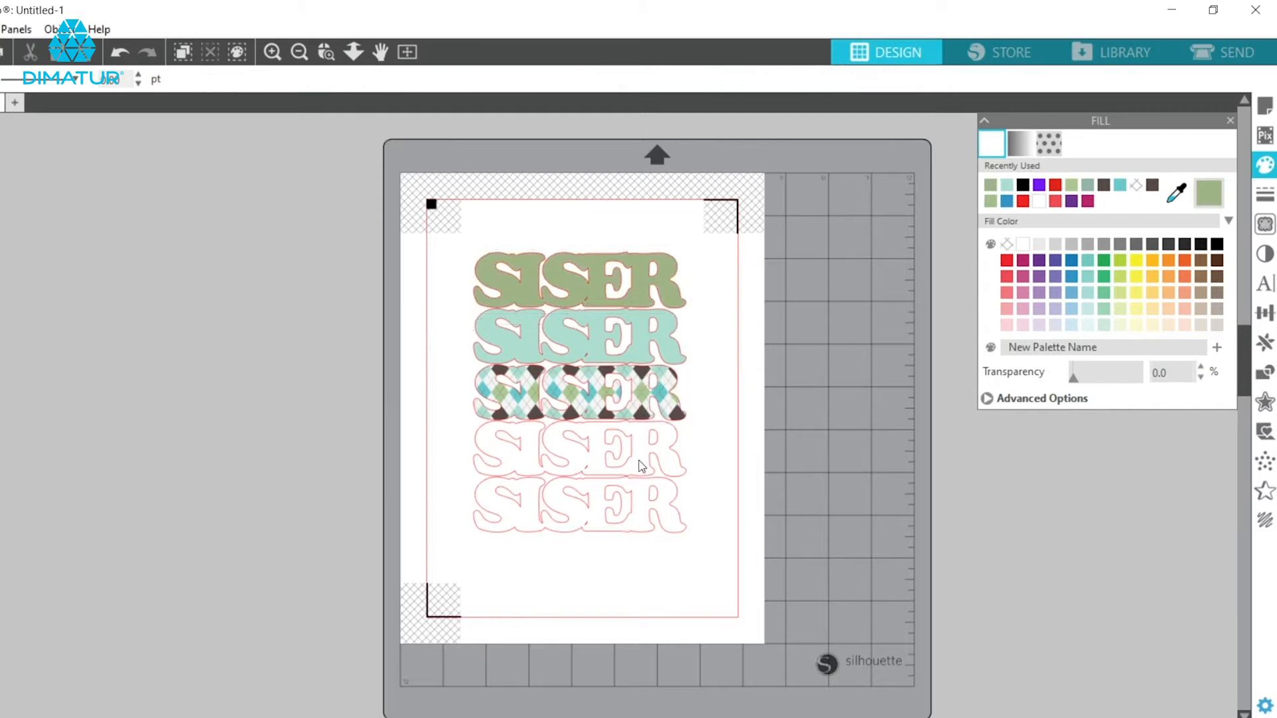
Fill the fourth SISER word with teal and the lowest word with dark brown, both sampled from the argyle pattern
click(632, 433)
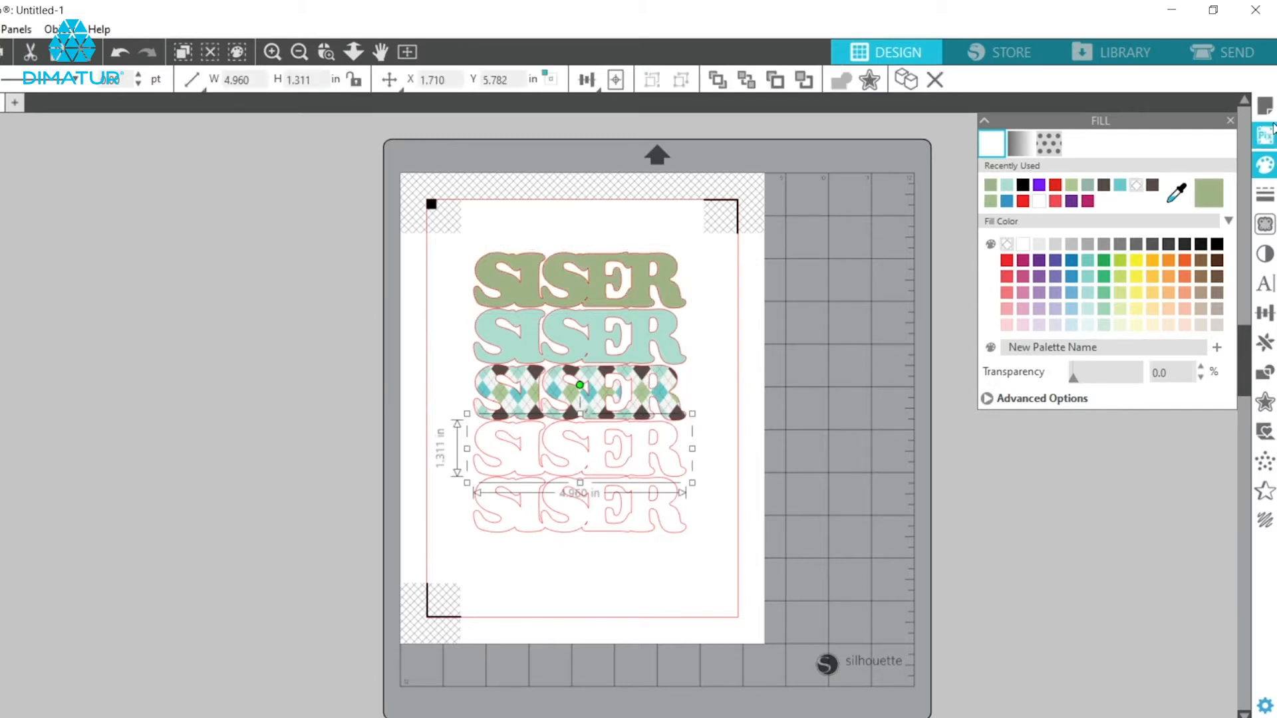
click(1177, 193)
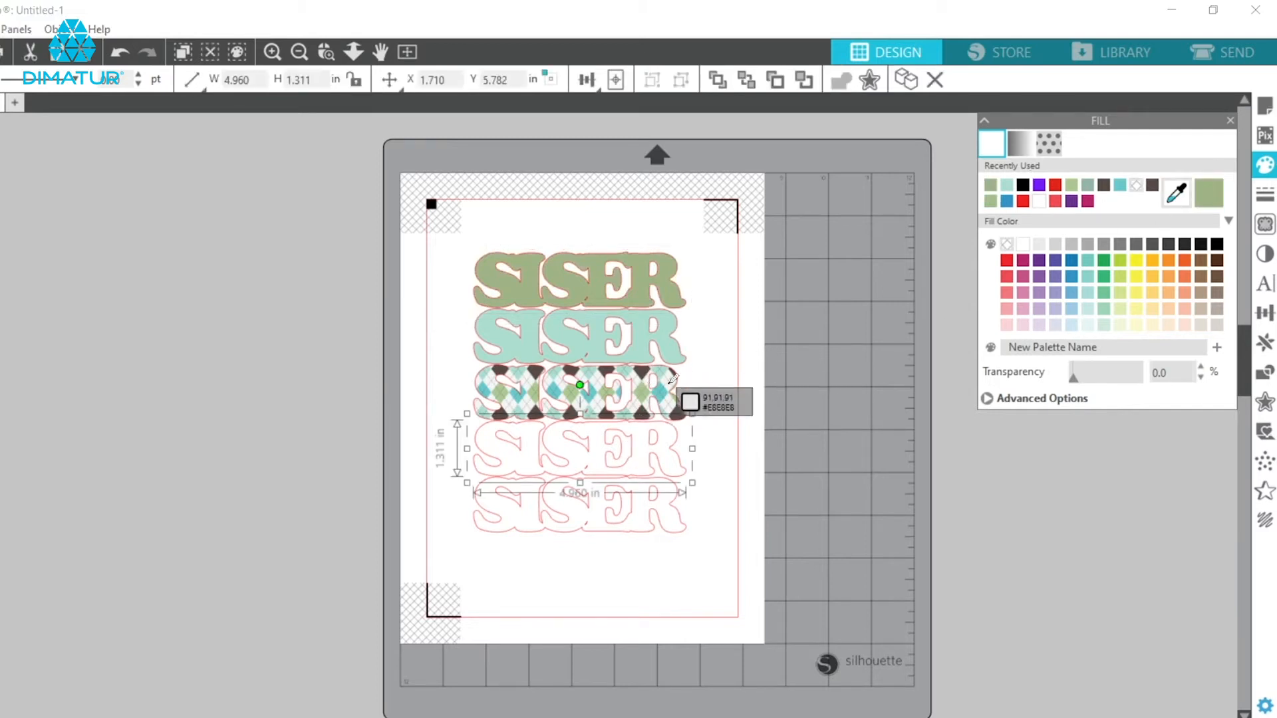
click(667, 406)
click(652, 502)
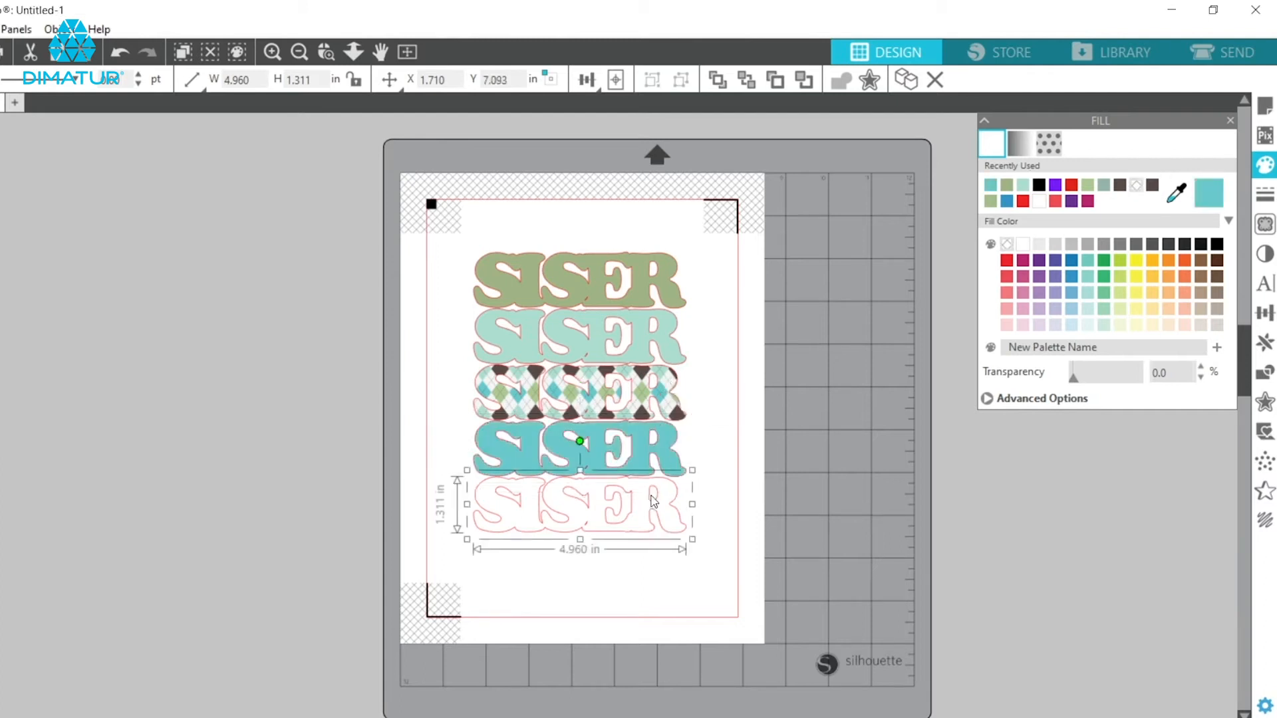
click(1177, 193)
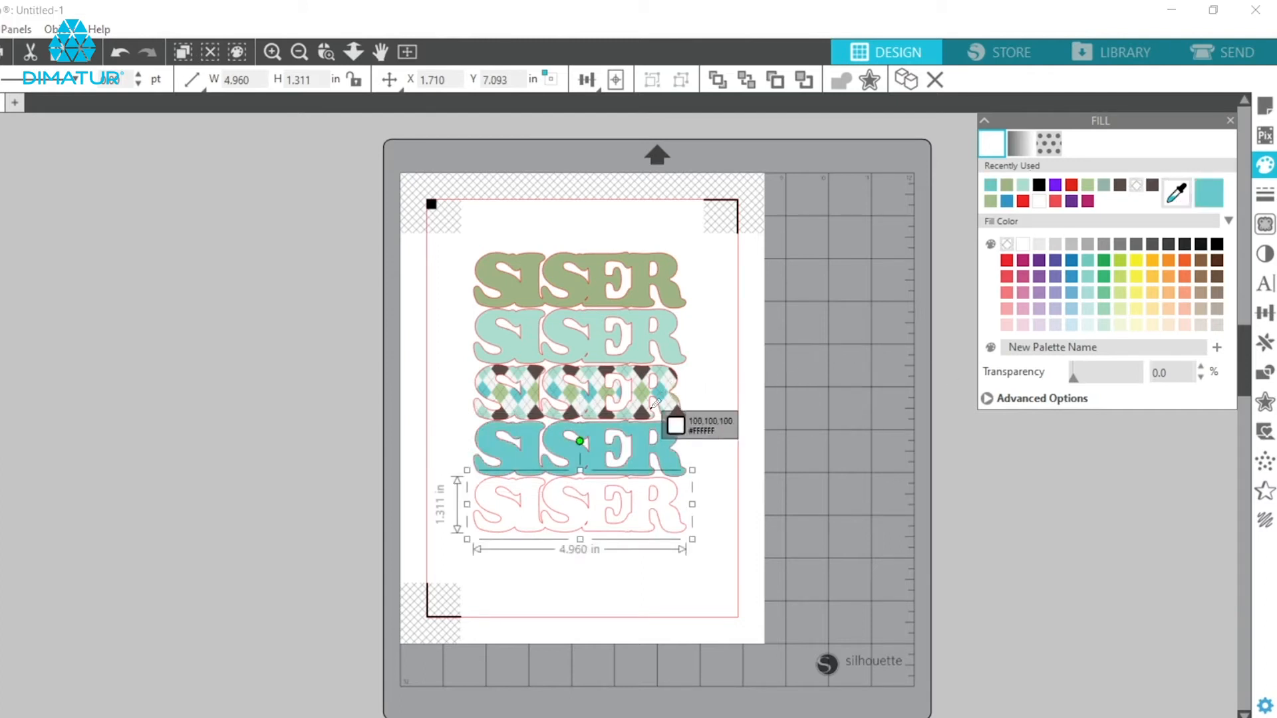
click(644, 409)
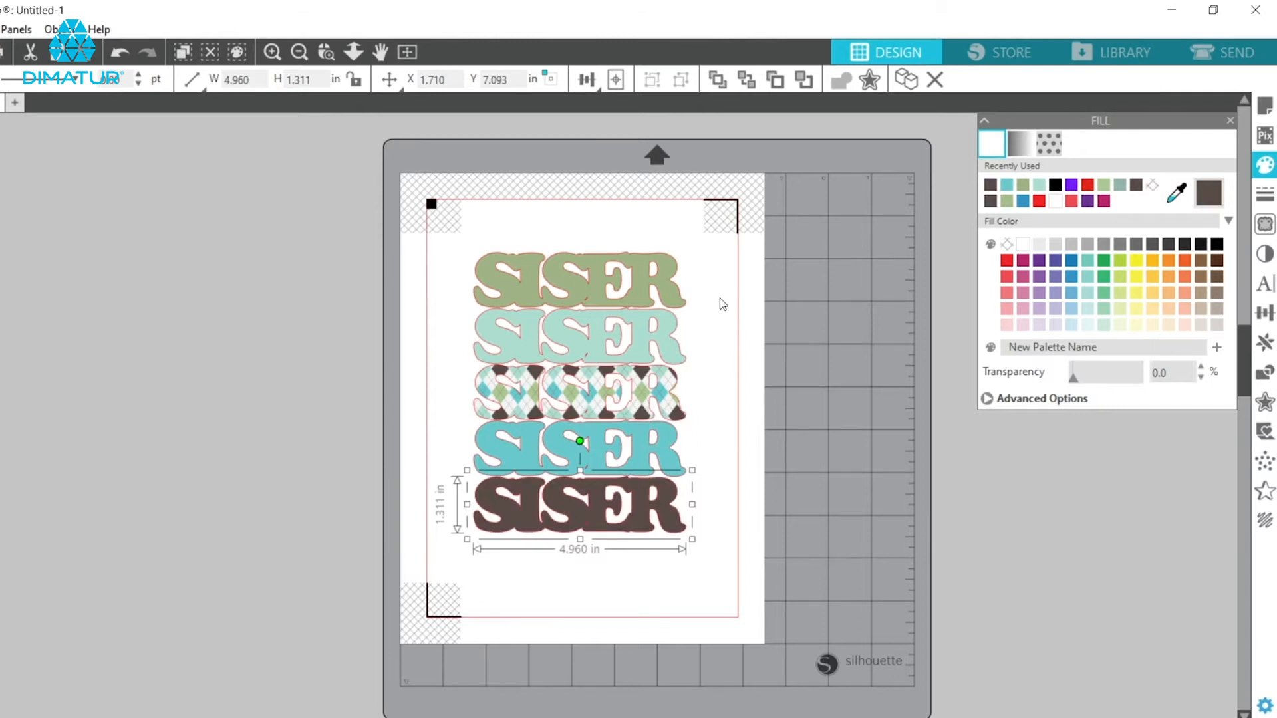
click(722, 303)
Swap the fills of the upper two SISER words, making the top one light mint and the second sage green
click(640, 295)
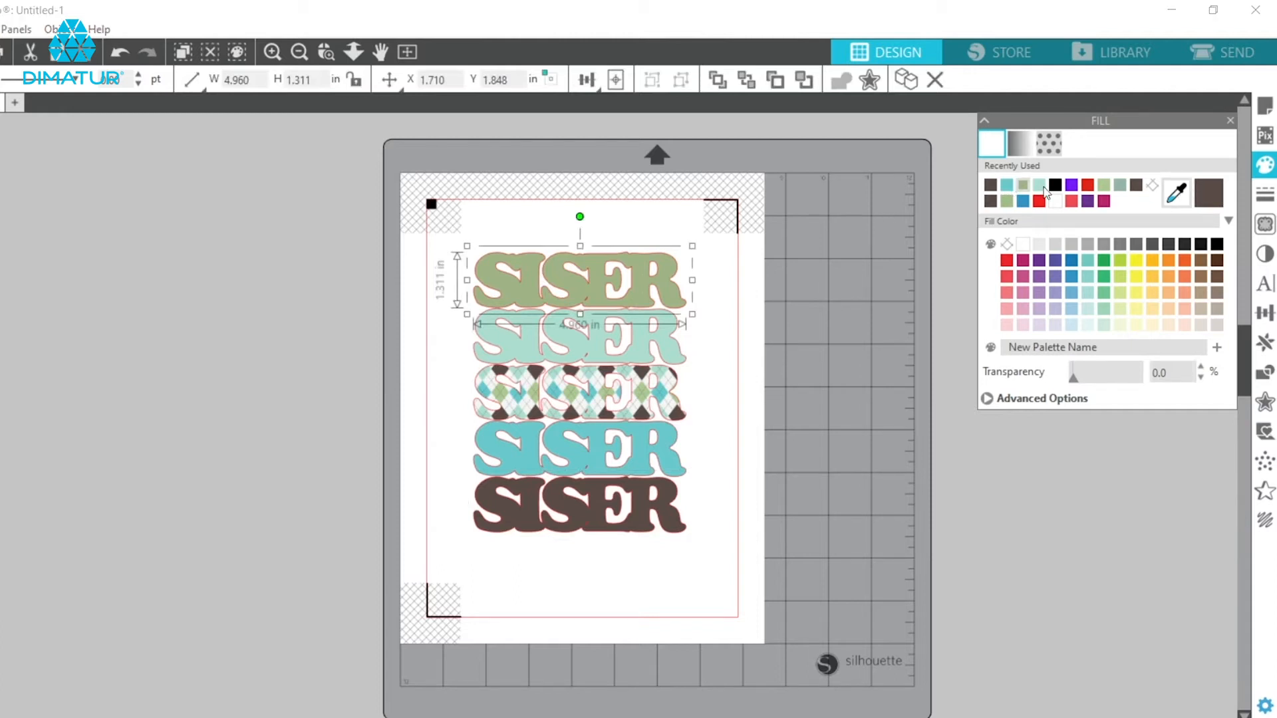
click(1041, 188)
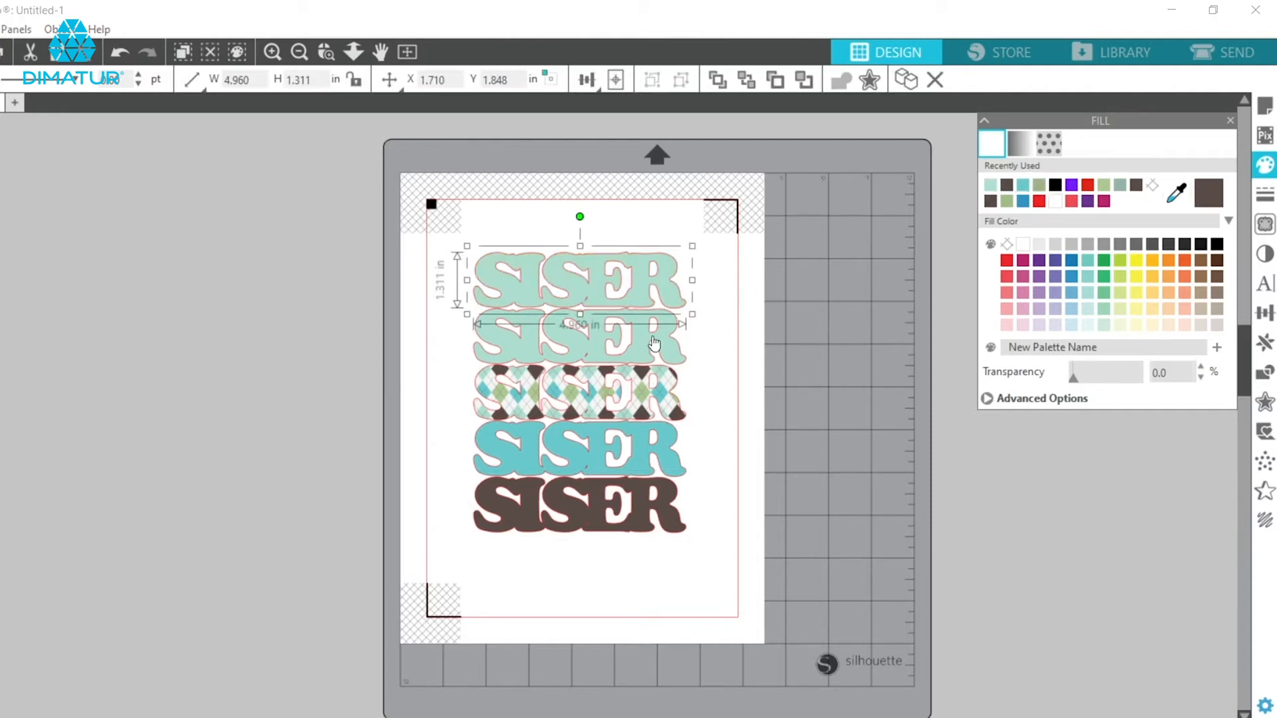
click(655, 343)
click(1042, 188)
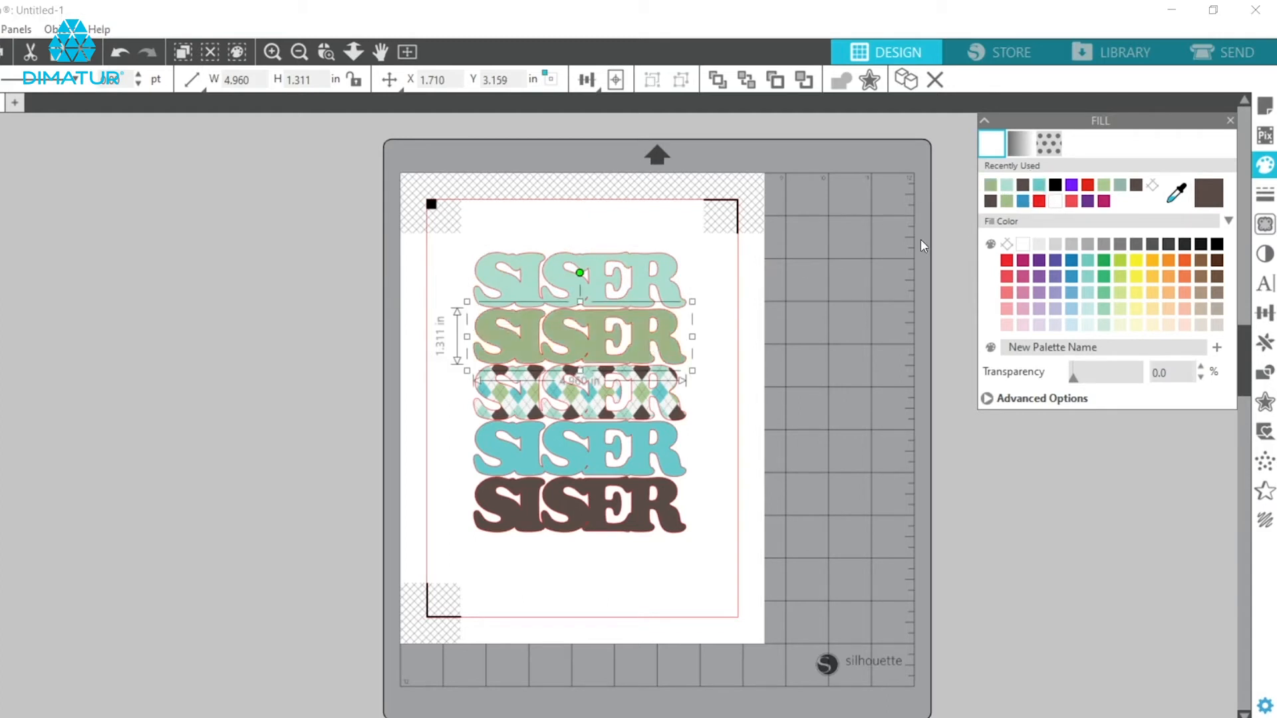
click(610, 586)
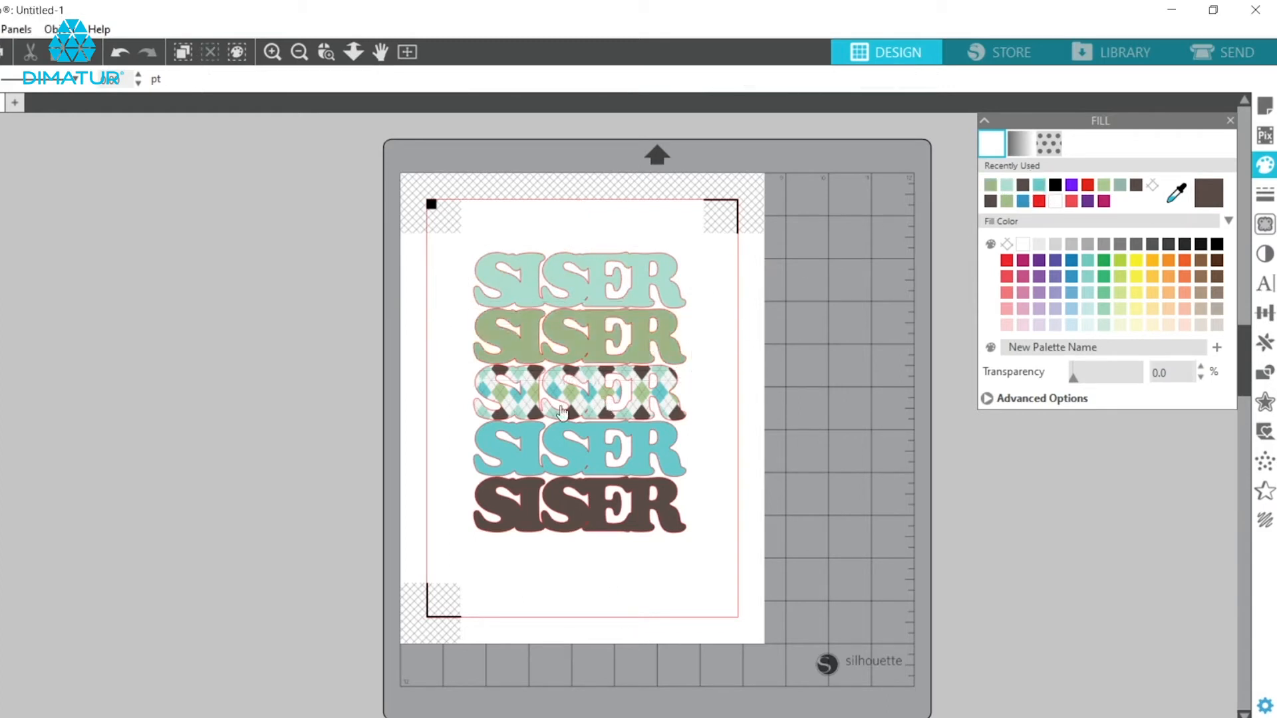
Nudge the green SISER word down to Y 3.285 in so it overlaps the argyle word
click(548, 335)
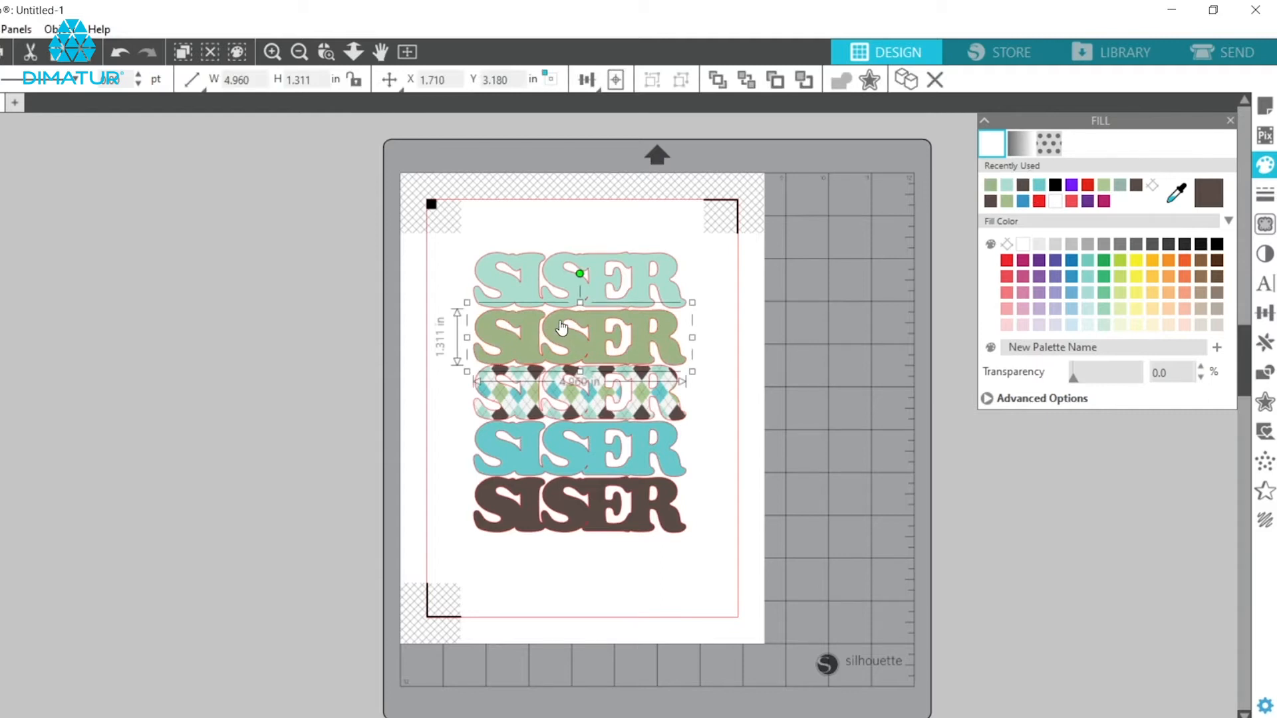
key(Down)
key(Down)
key(Down)
key(Down)
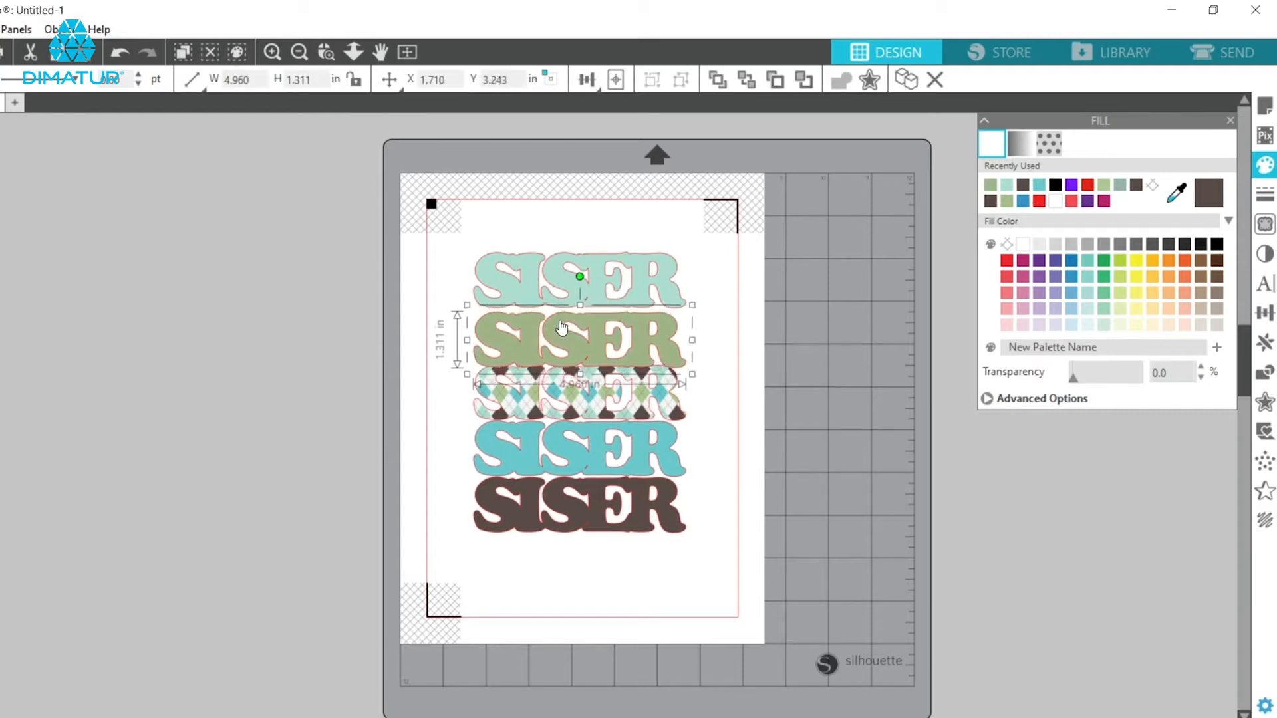
key(Down)
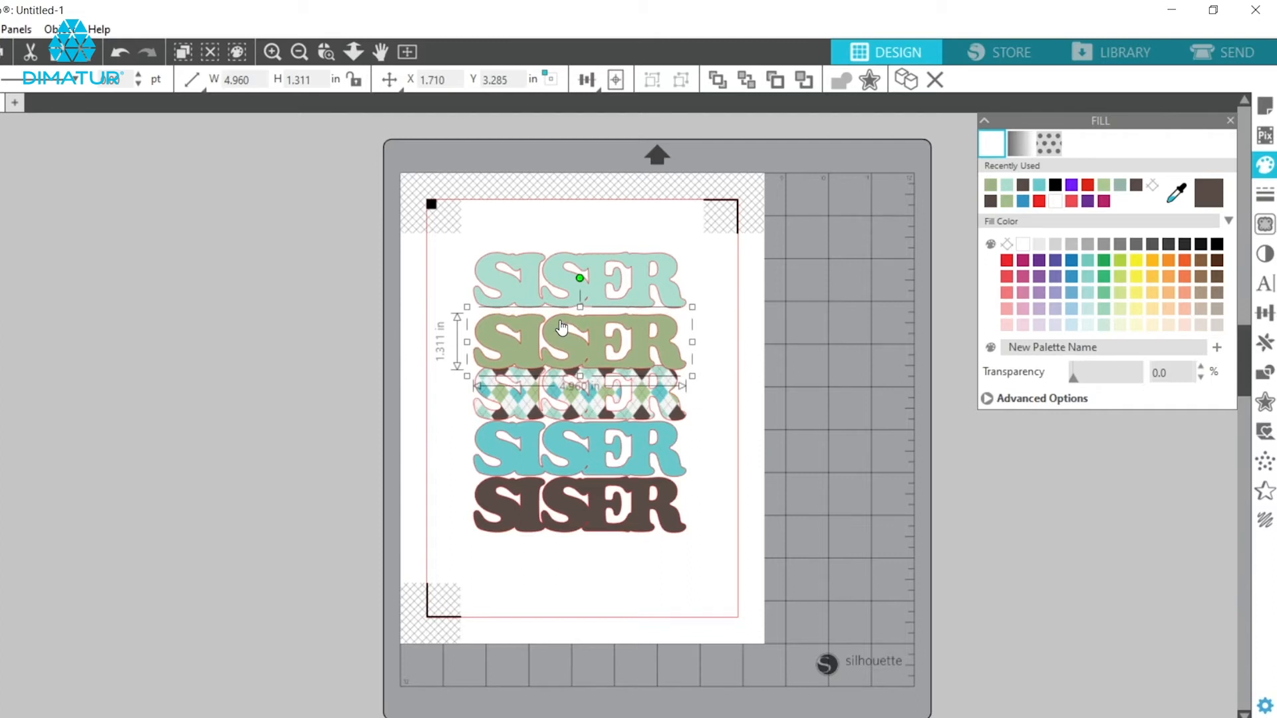
Nudge the mint SISER word down to Y 2.078 in so it overlaps the green word
click(576, 312)
key(Down)
key(Down)
key(Down)
key(Down)
key(Down)
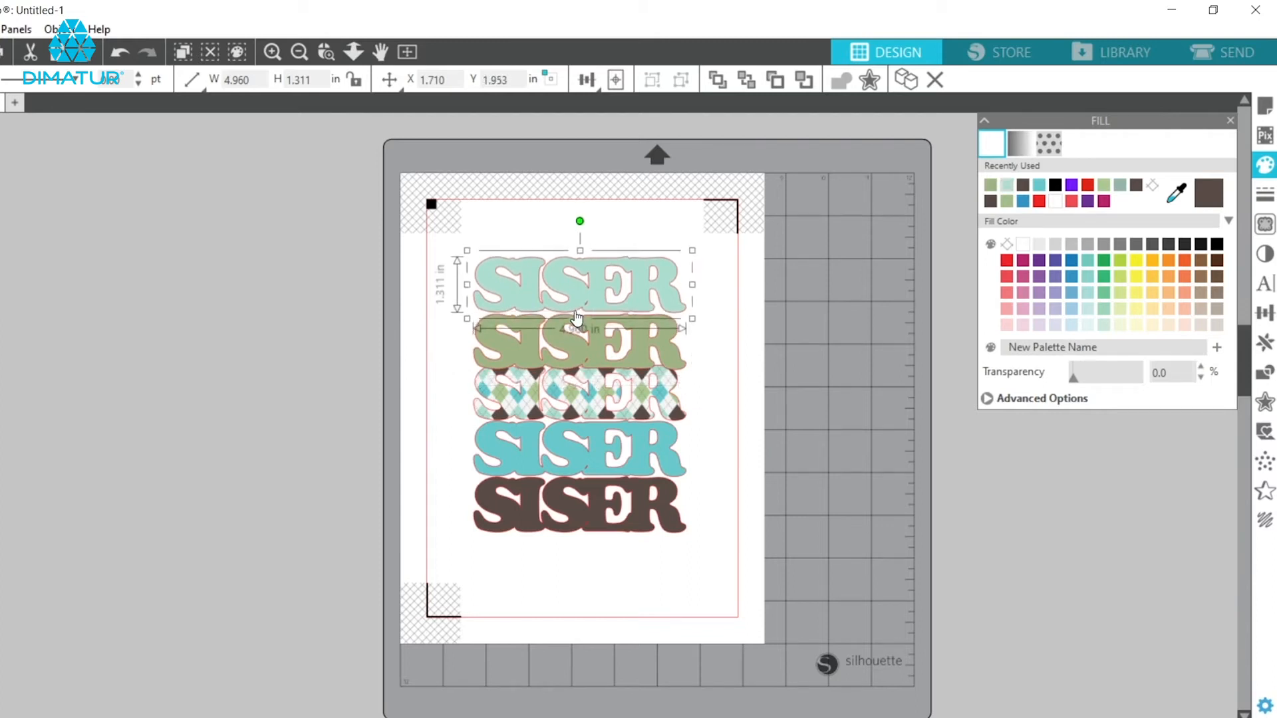
key(Down)
key(Down)
key(Down)
key(Down)
key(Down)
key(Down)
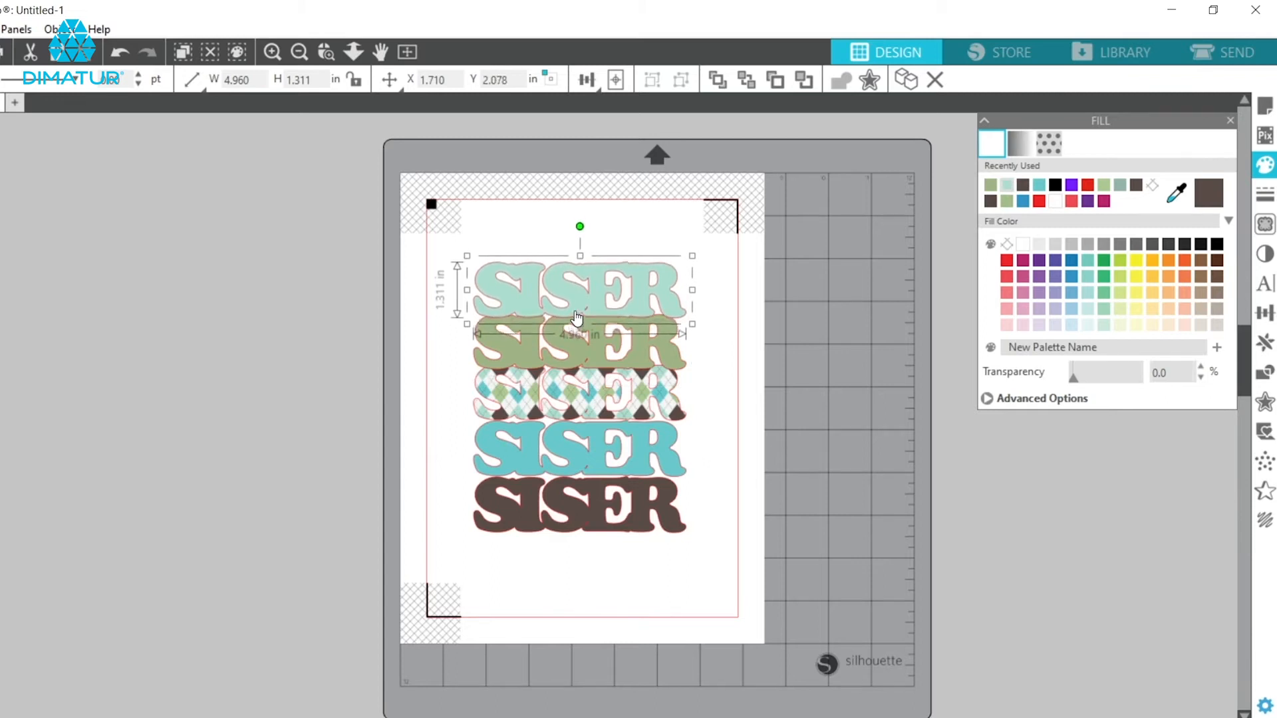
click(446, 470)
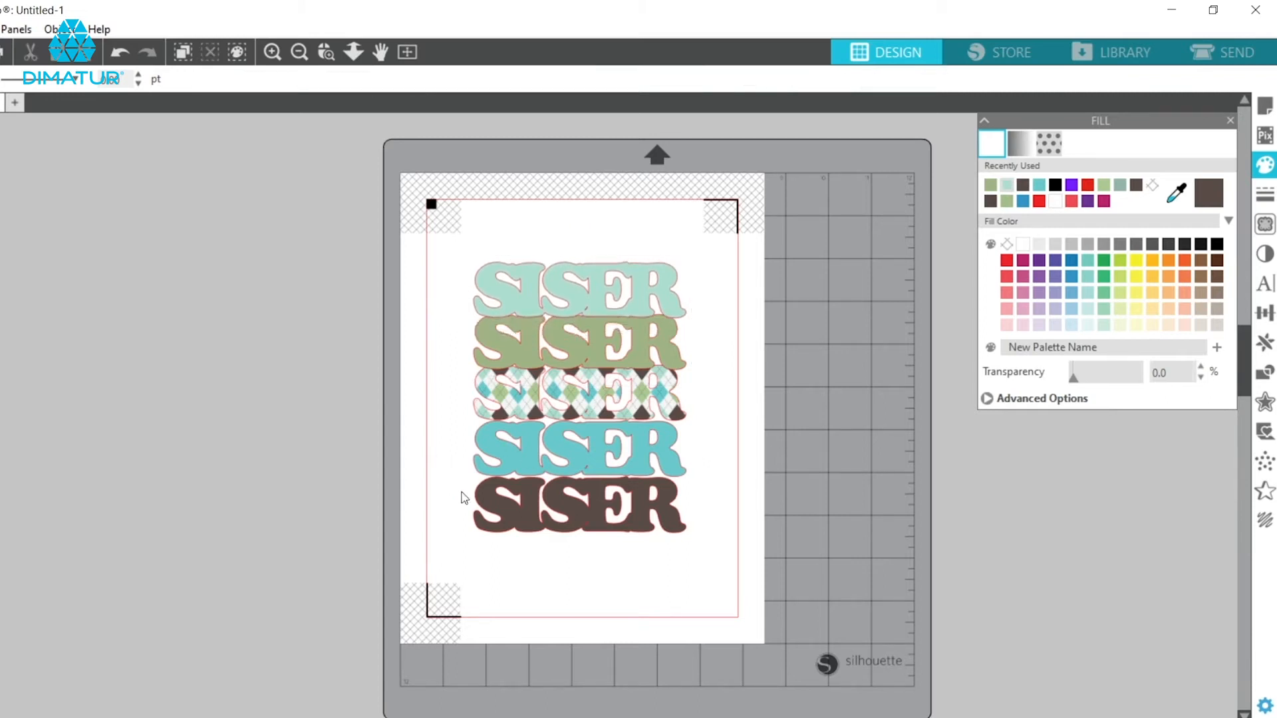
Nudge the brown SISER word up to Y 6.989 in so it overlaps the teal word
click(521, 512)
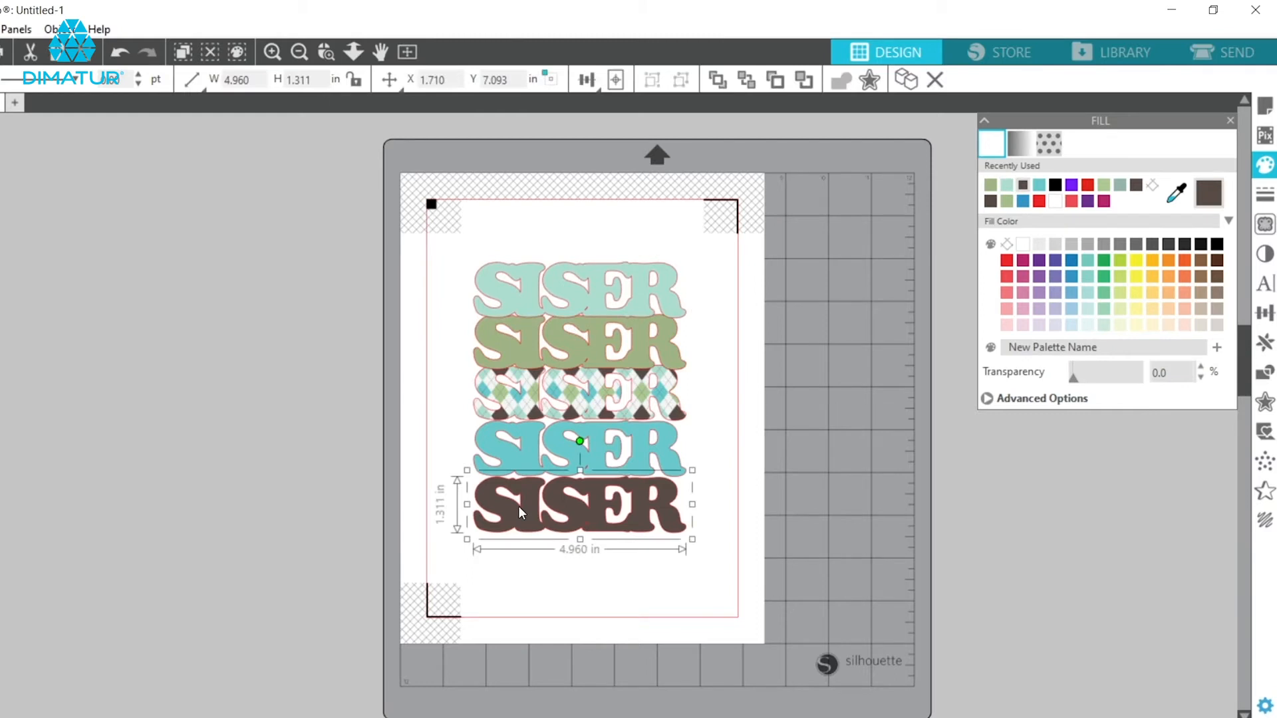
key(Up)
key(Up)
key(Up)
key(Up)
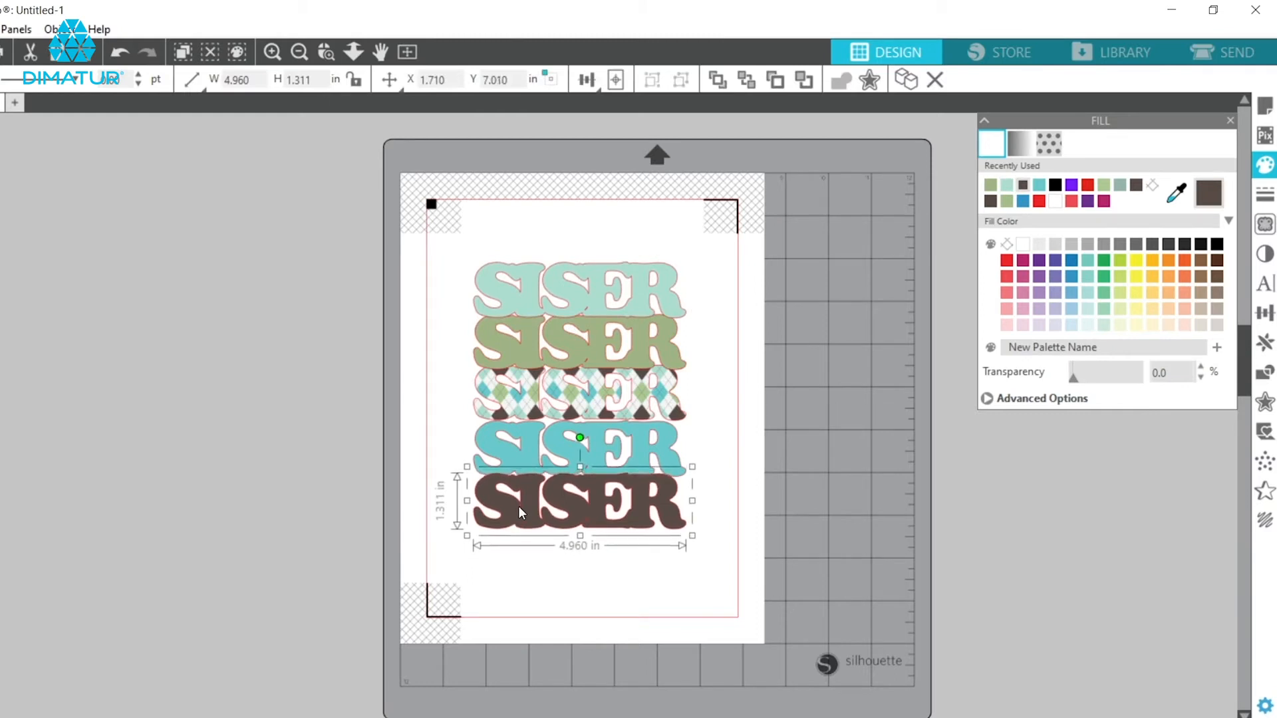
key(Up)
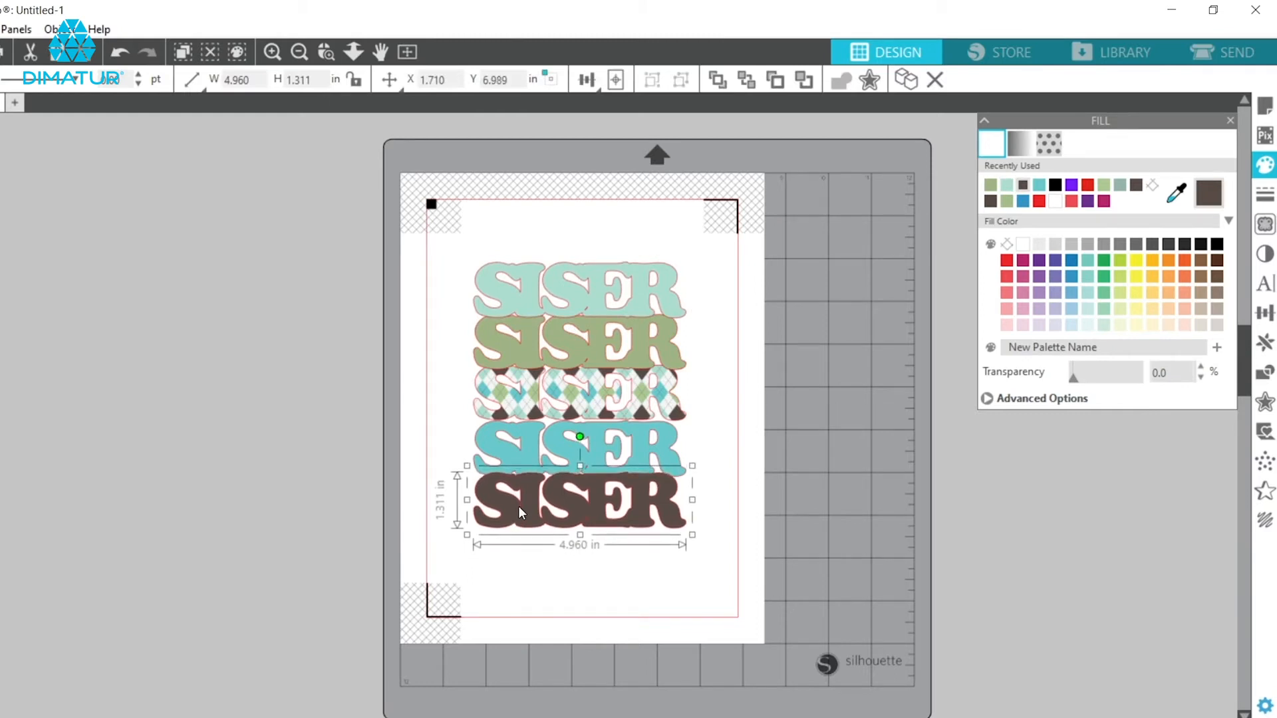
click(483, 585)
Nudge the teal and brown SISER words up together, placing the teal word at Y 5.677 in against the argyle word
click(495, 475)
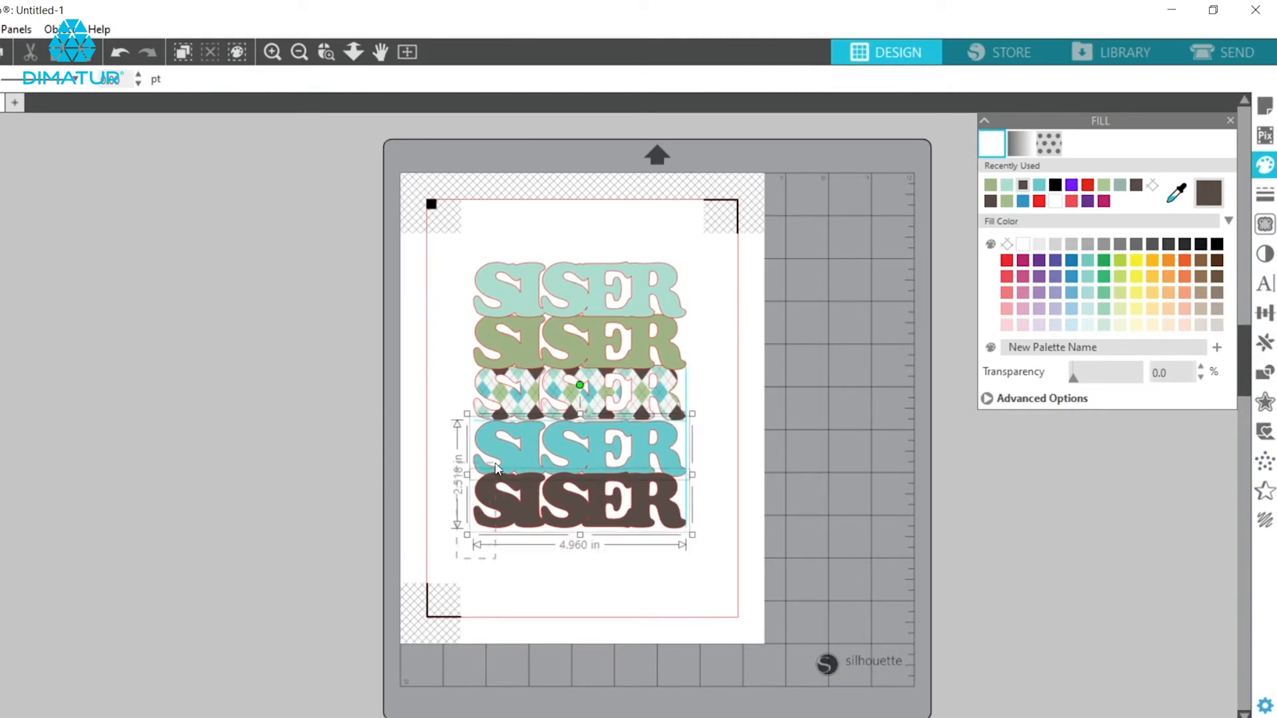
key(Up)
key(Up)
key(Up)
key(Up)
key(Up)
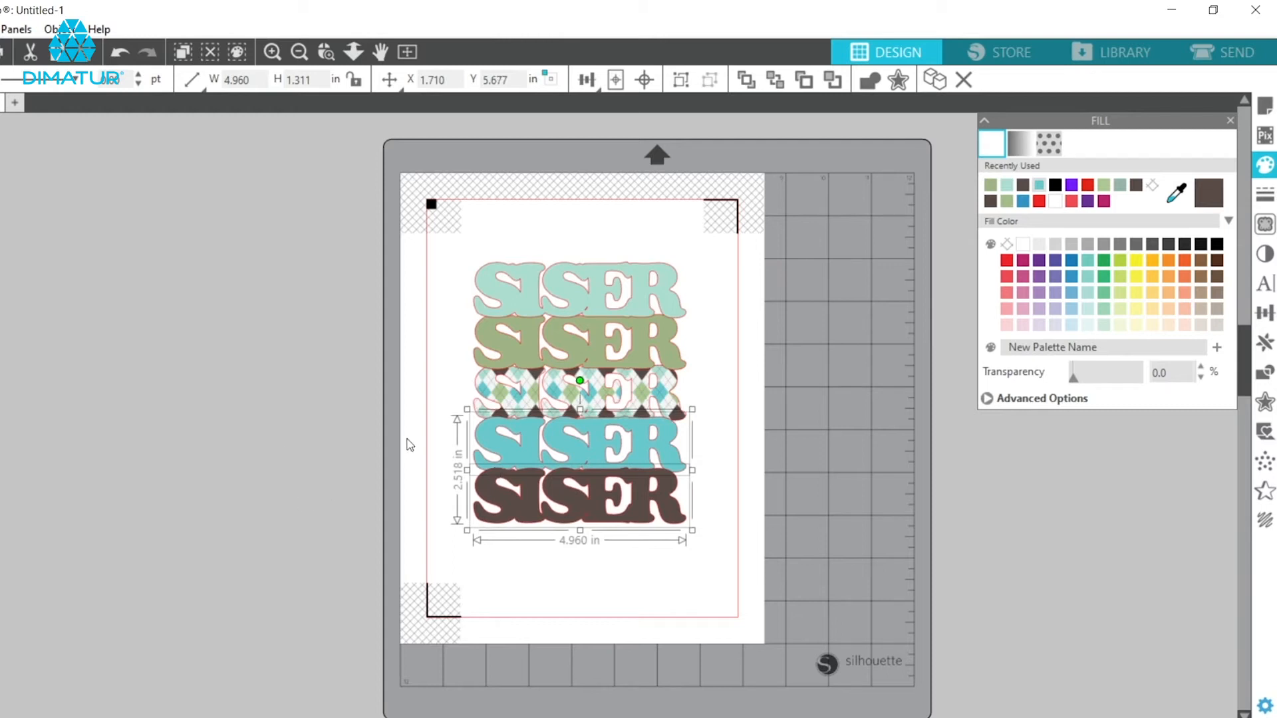
click(410, 445)
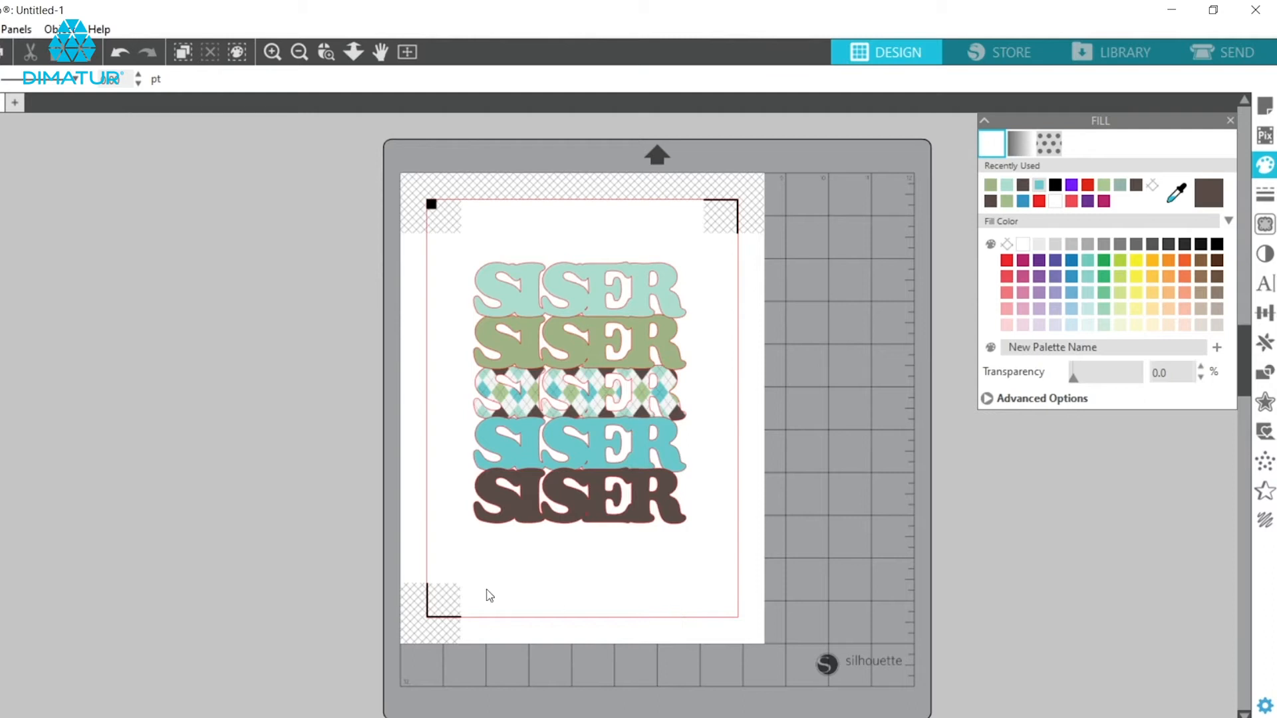
Enlarge all five SISER words together to about 6.77 in wide and position the stack within the registration mark border
click(467, 462)
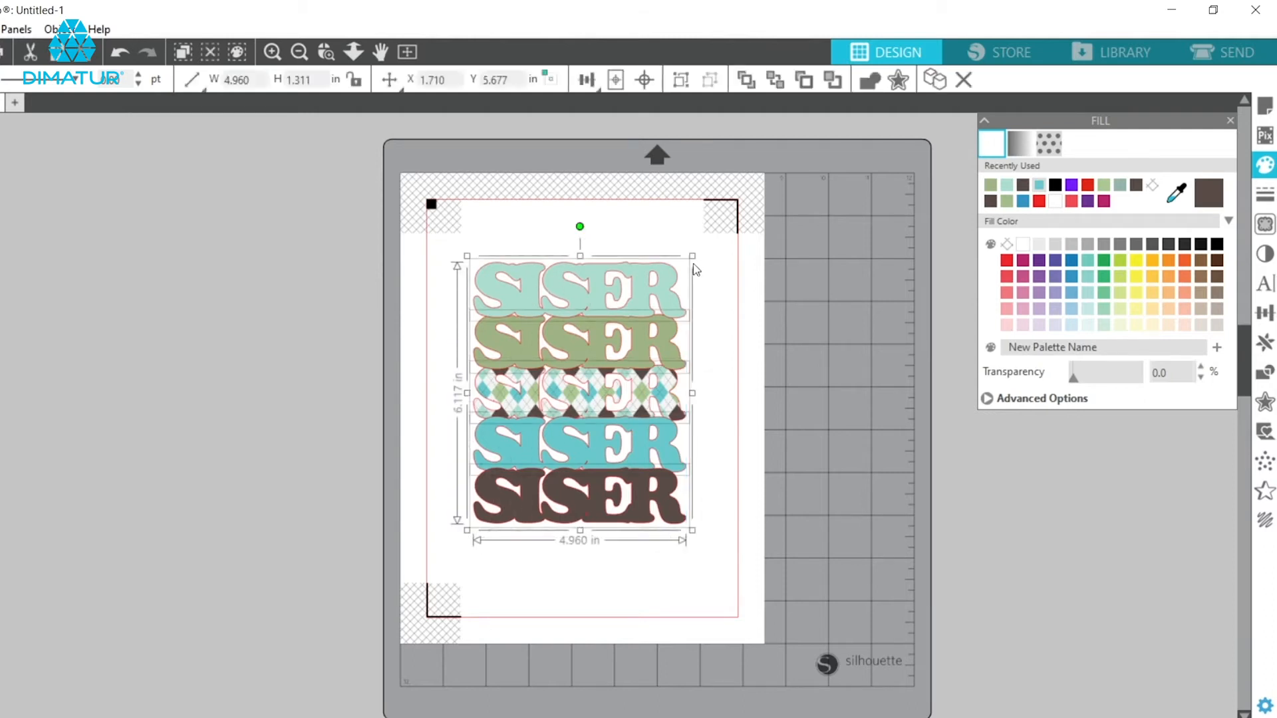
drag(692, 529, 734, 588)
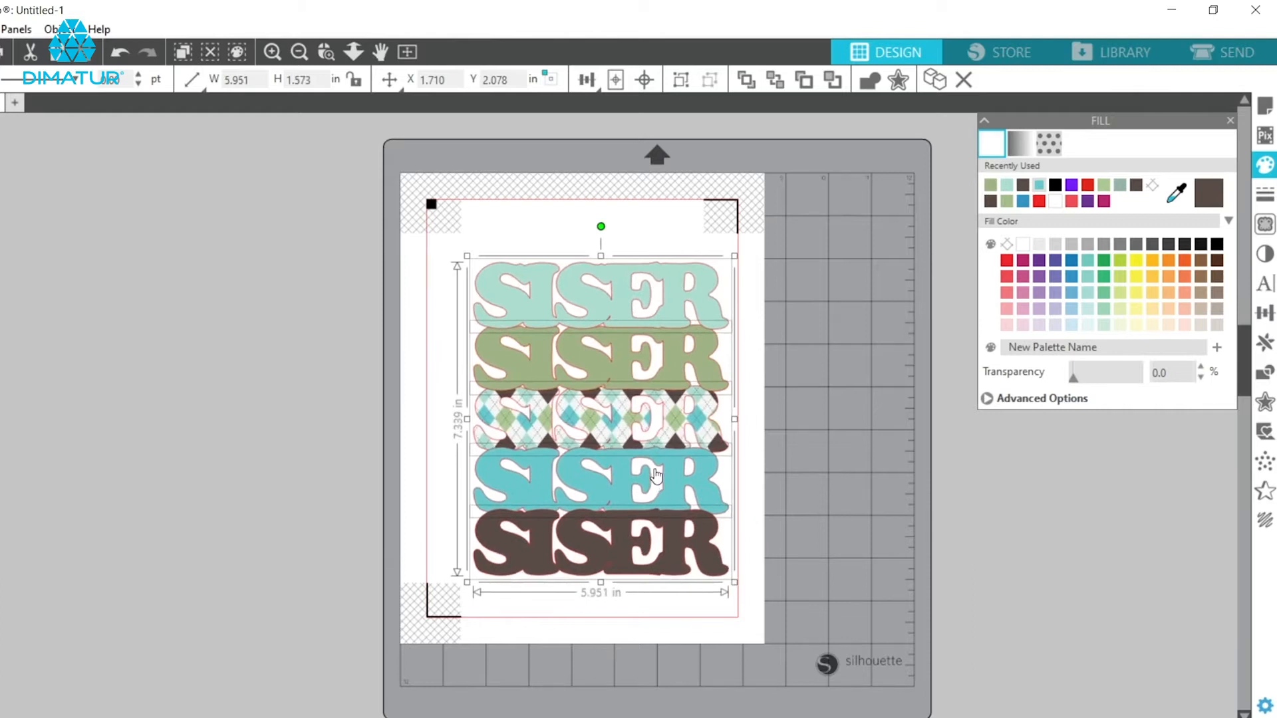
drag(635, 459, 617, 426)
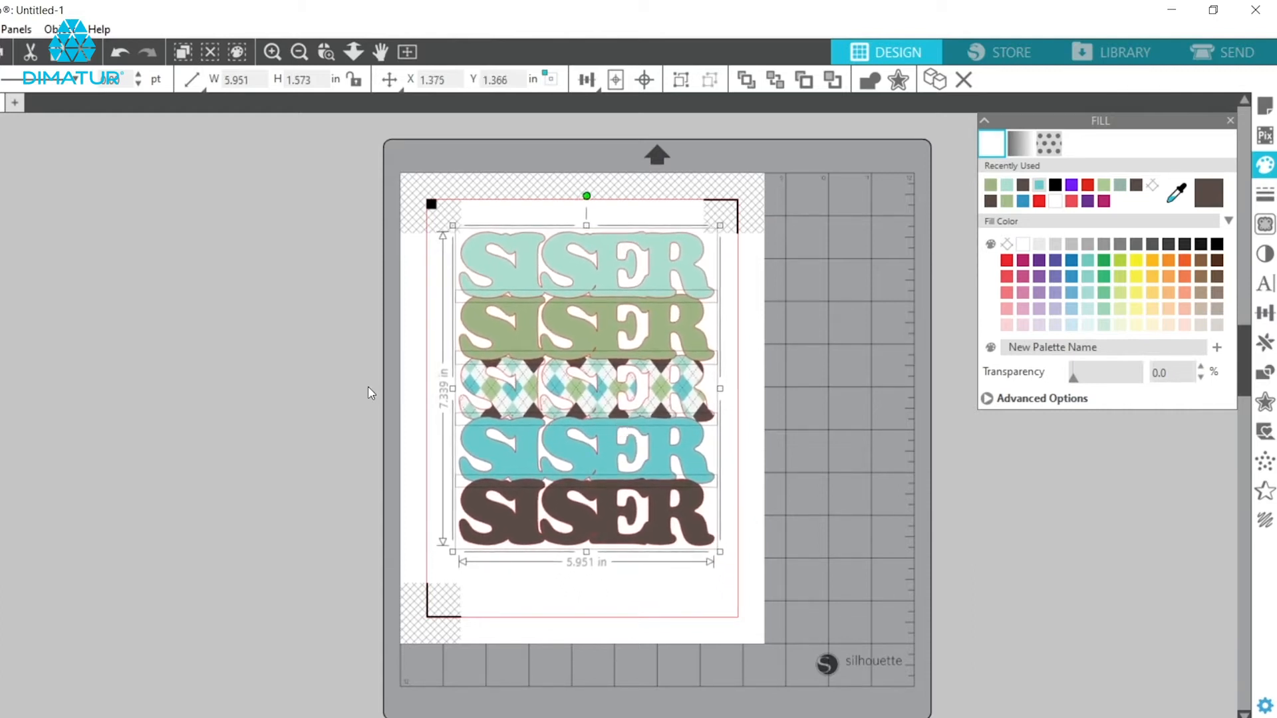
click(262, 332)
Bring the argyle-patterned SISER word to the front and show the object arrangement options
click(503, 421)
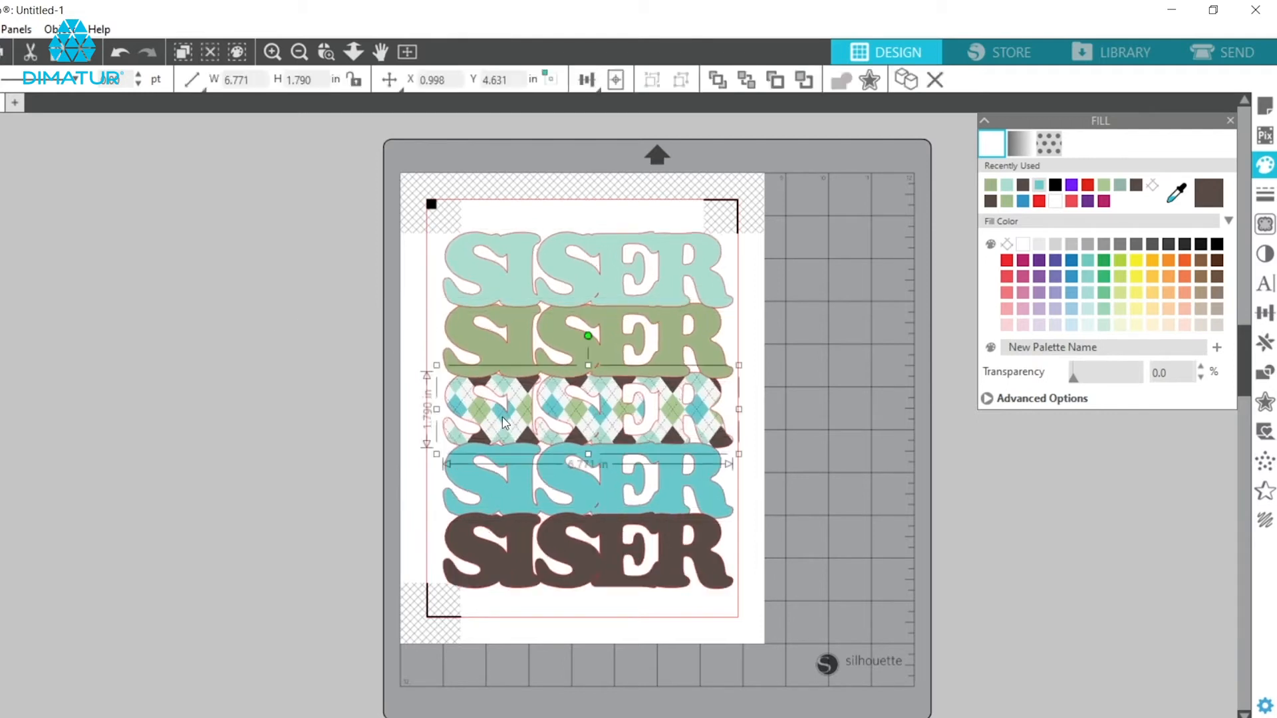
right_click(504, 421)
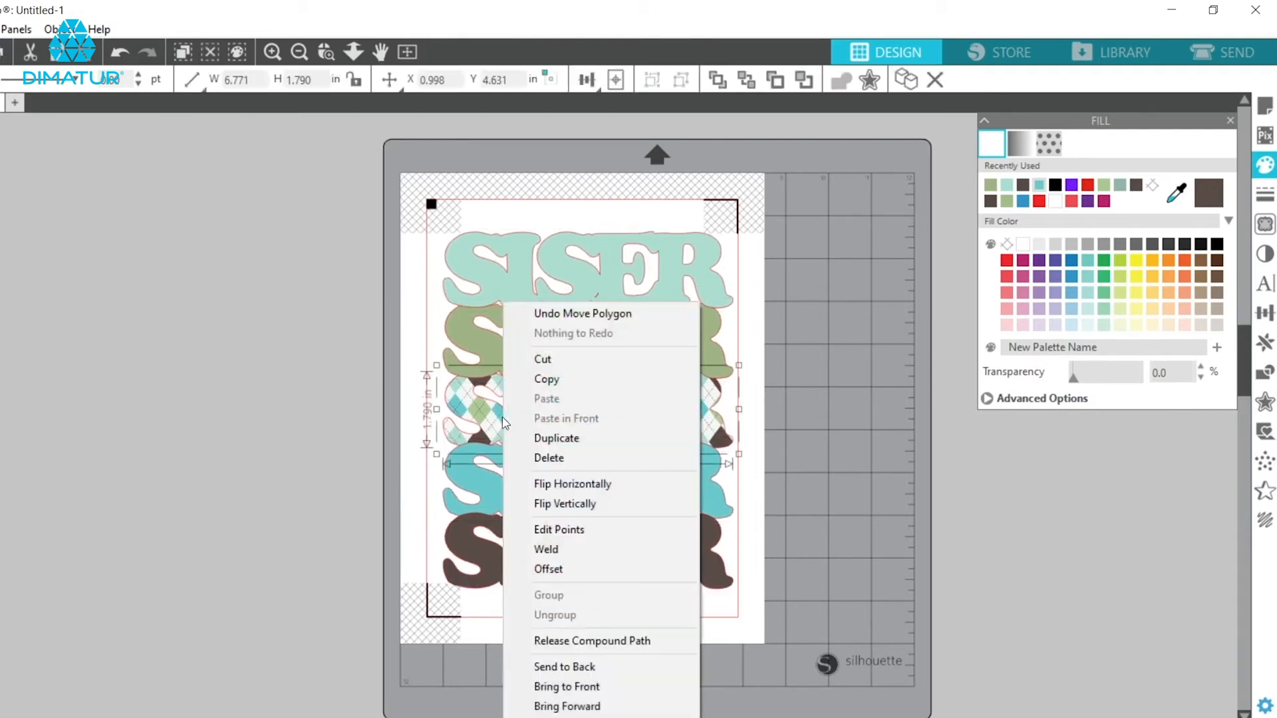
click(610, 694)
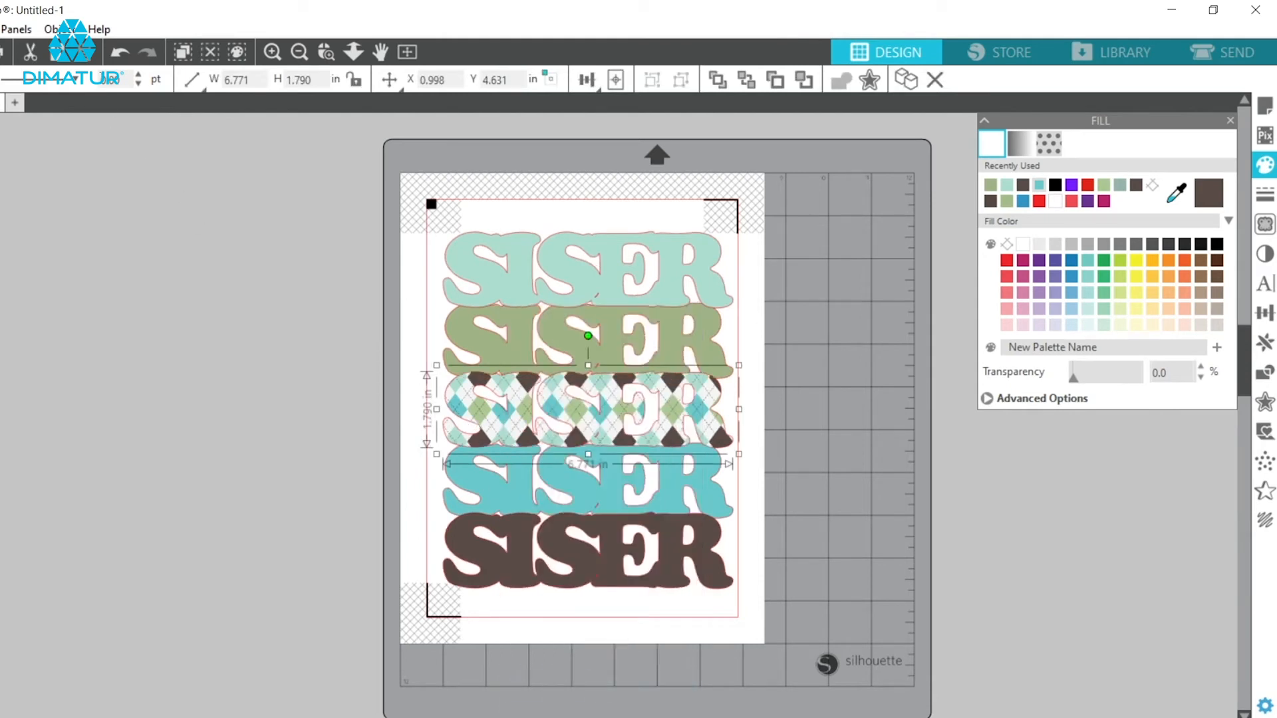
click(56, 30)
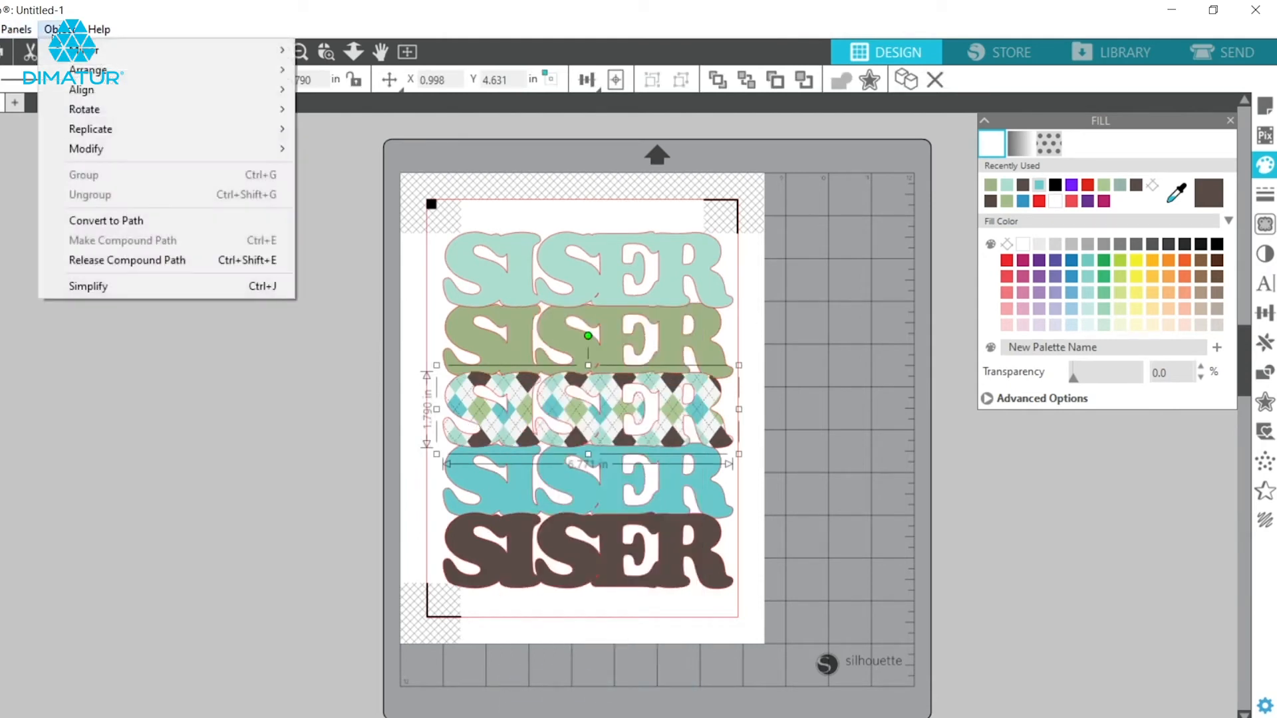
mouse_move(70, 75)
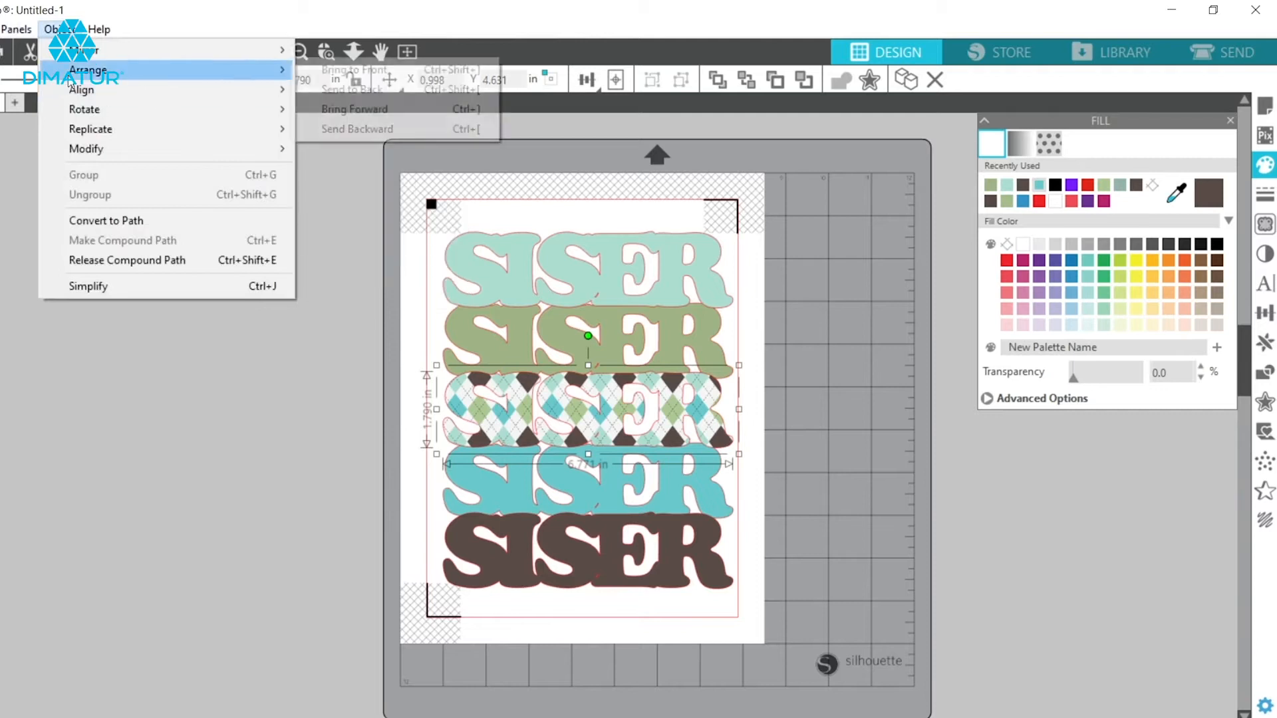
Dismiss the arrangement options, deselect the argyle word, and view the SISER design's cut preview in the send workspace
mouse_move(286, 85)
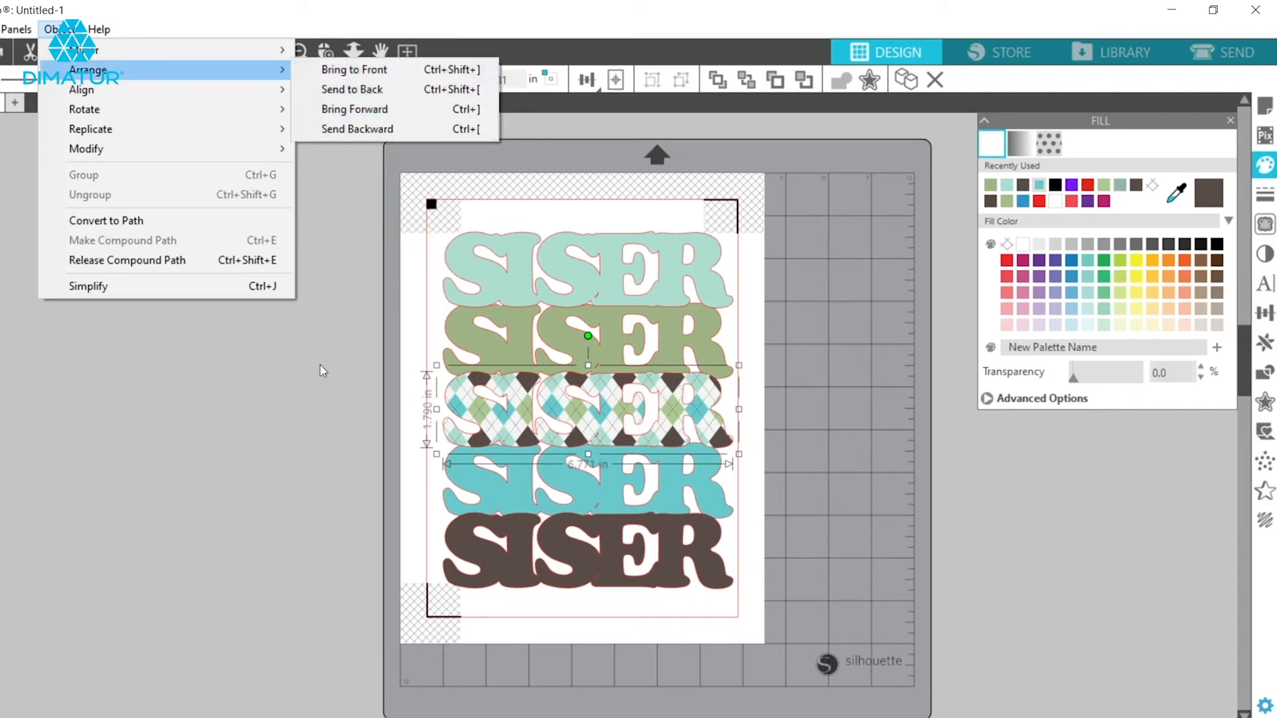
click(326, 437)
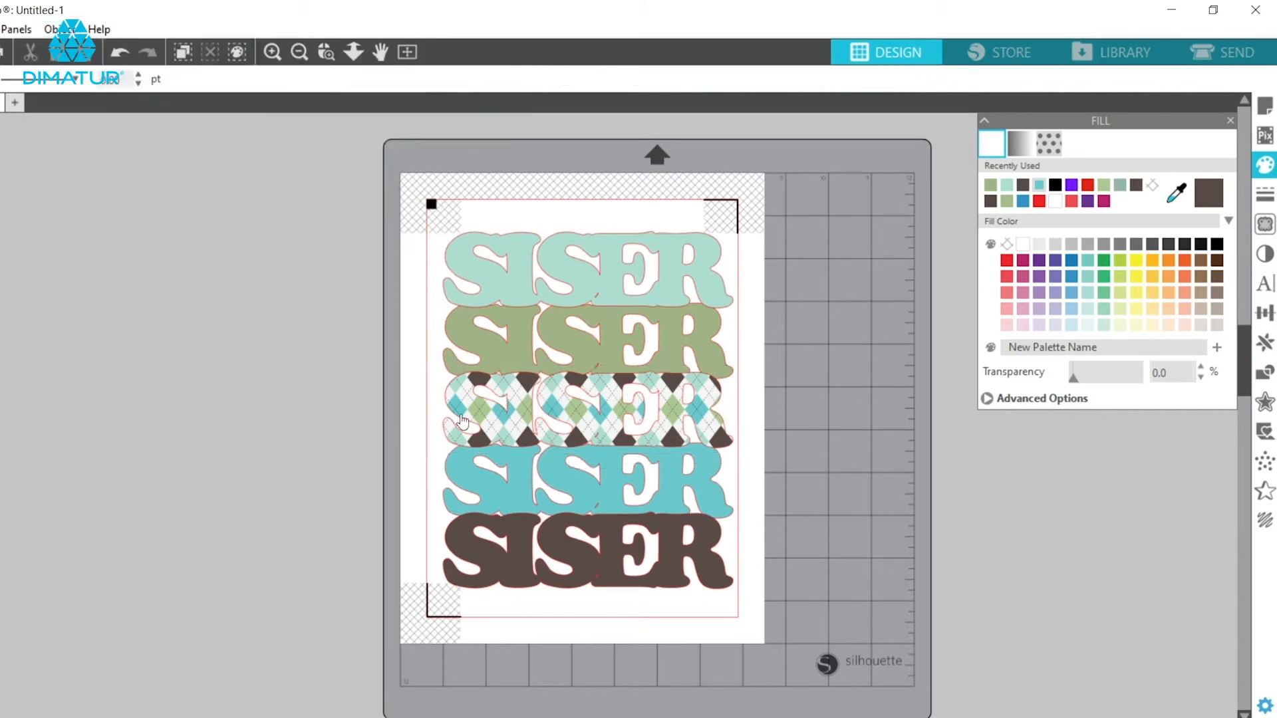
click(1222, 58)
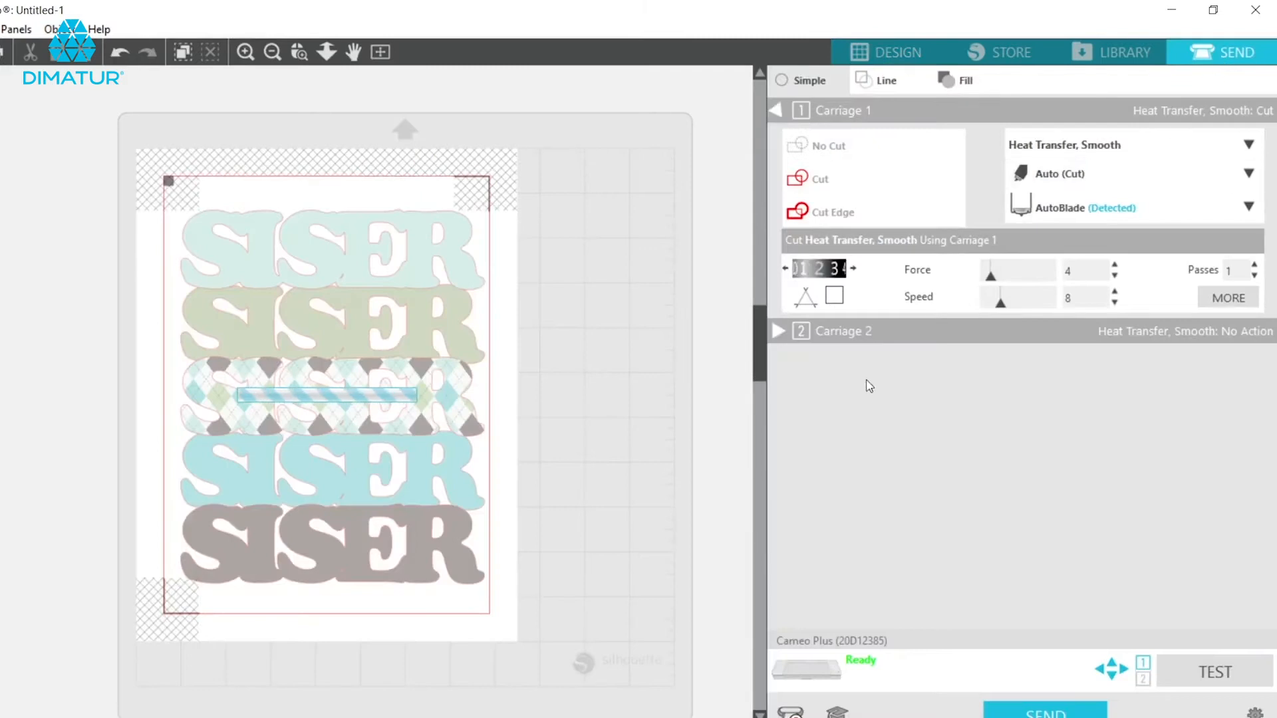
Select a trace area about 7.04 in wide and 9.28 in high around the pineapple image
drag(137, 600, 526, 159)
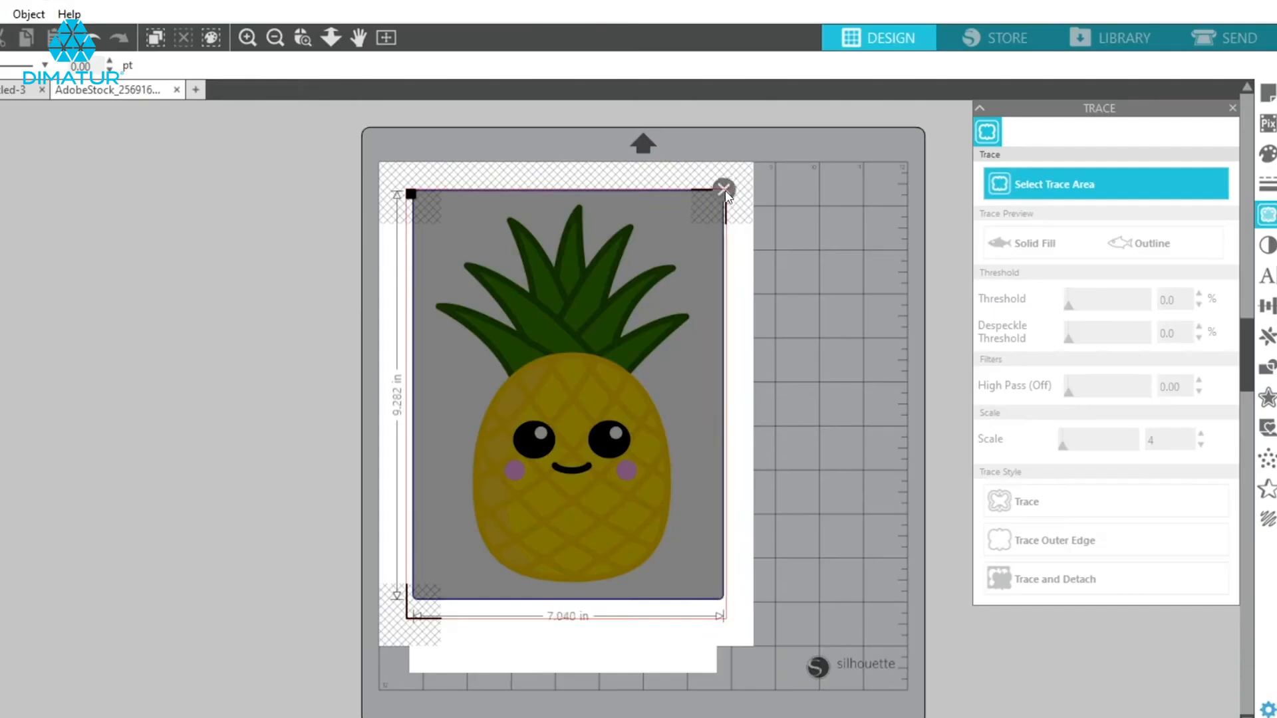
mouse_move(727, 192)
mouse_down()
mouse_move(743, 193)
mouse_move(730, 193)
mouse_up()
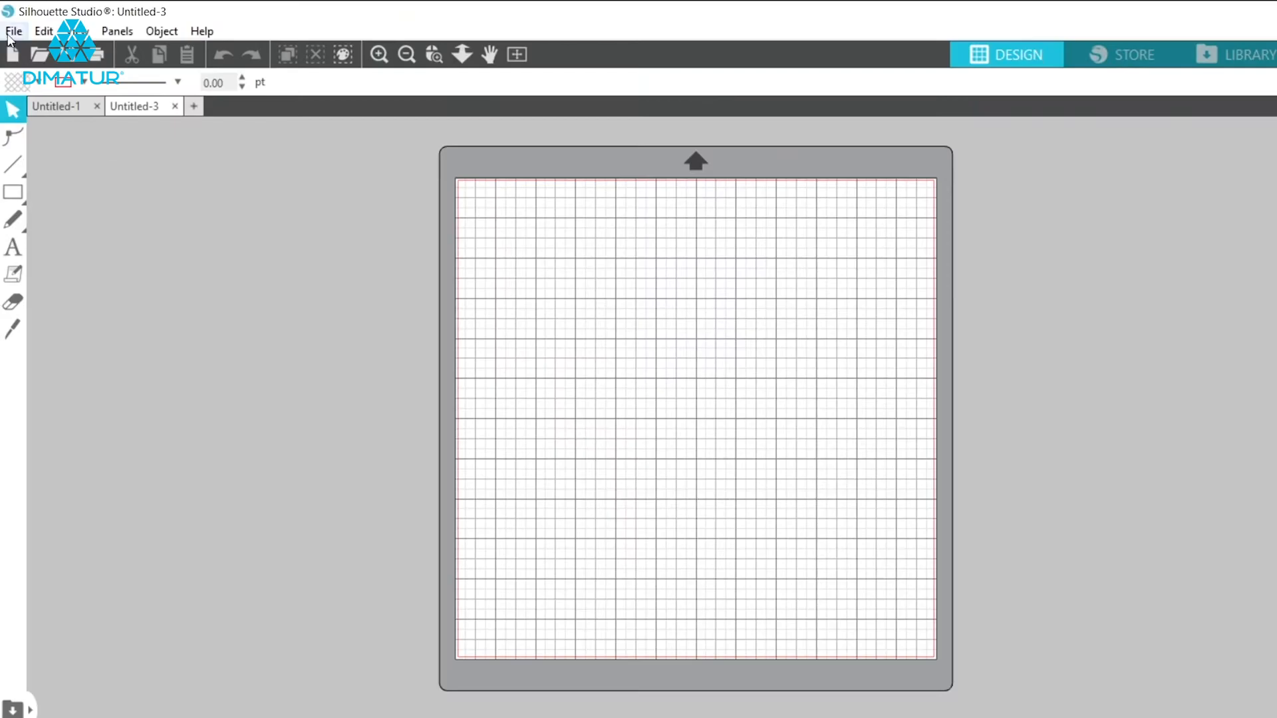
Open the PNG image AdobeStock_256916234 from the Tia folder
click(12, 31)
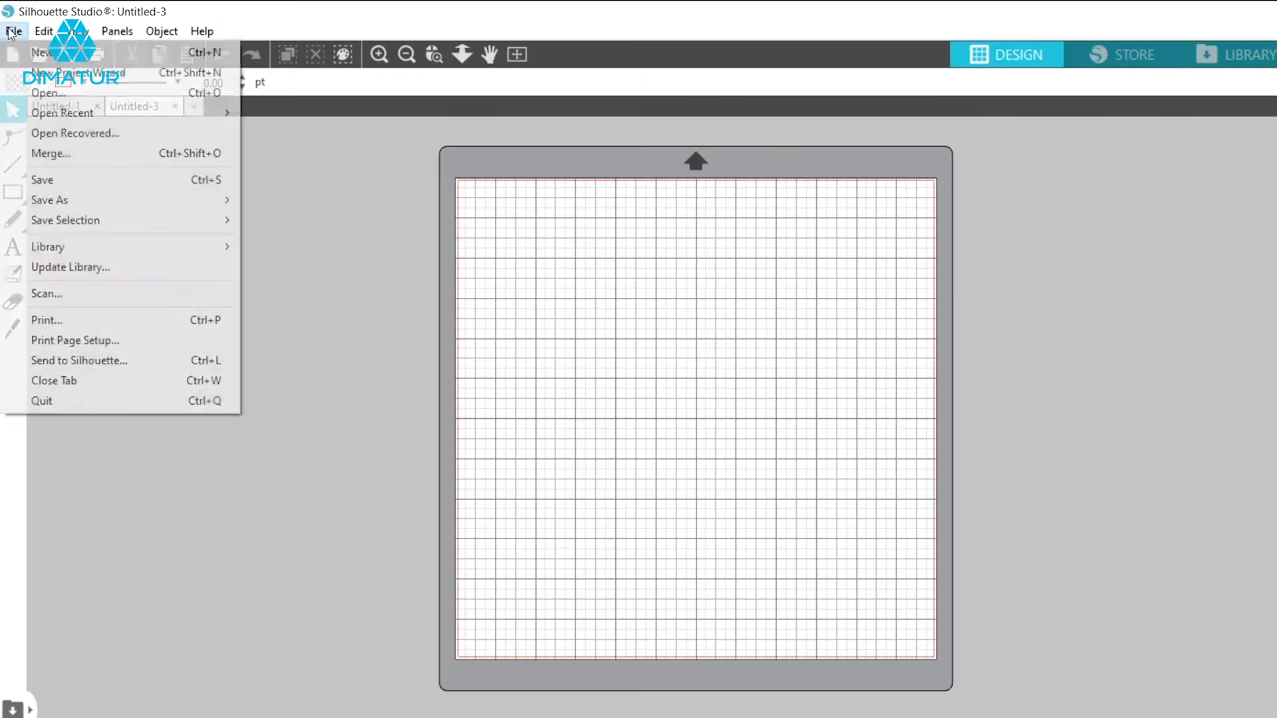
click(58, 97)
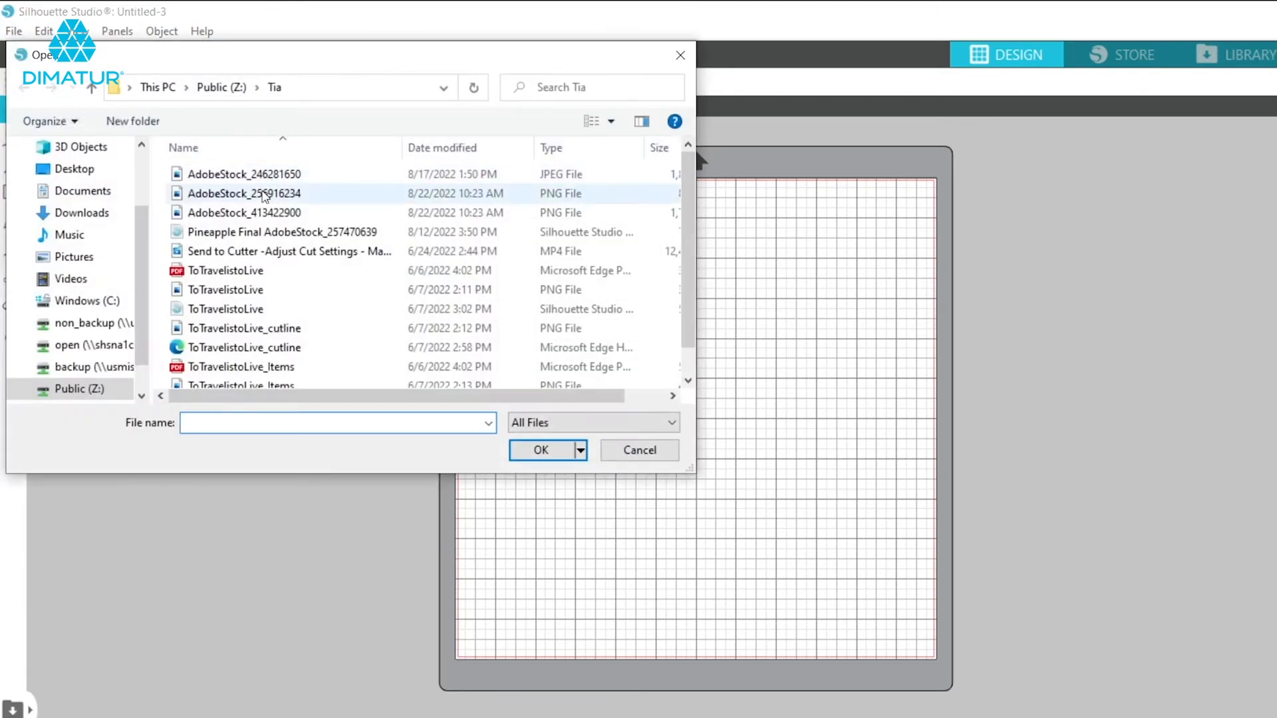
double_click(266, 194)
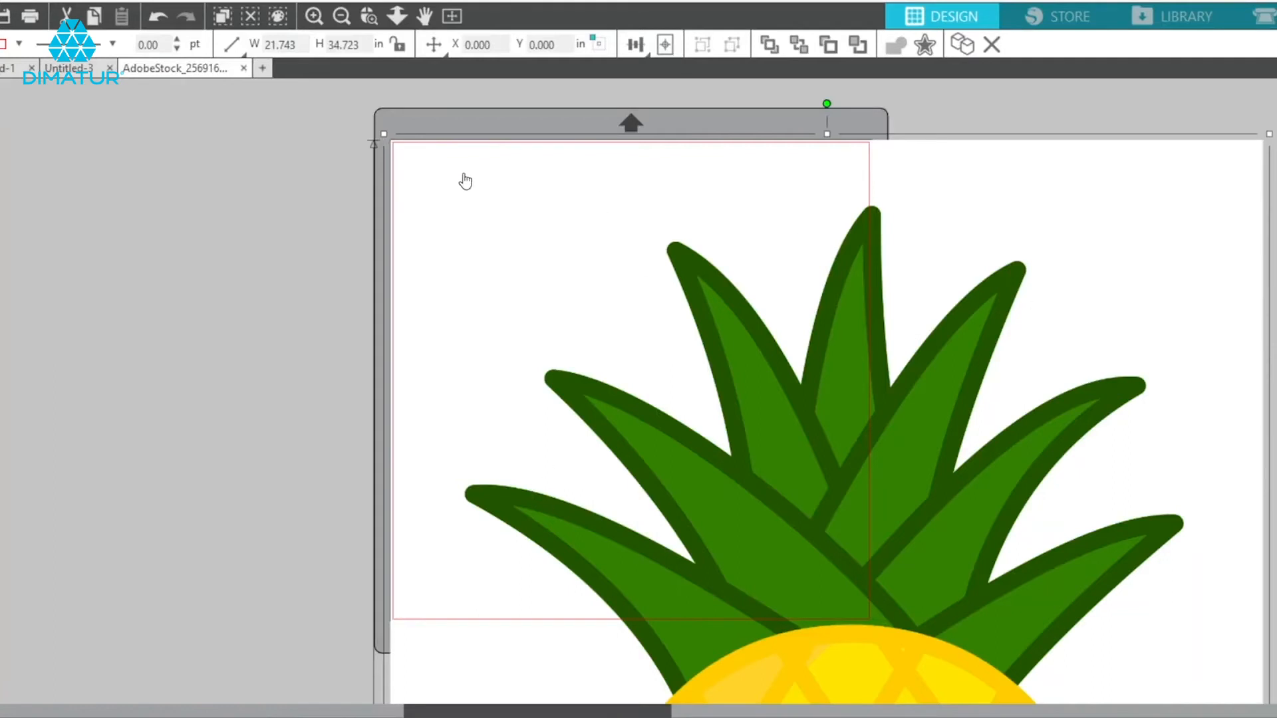
Shrink the pineapple image to about 6.99 by 11.17 in and place it on the empty area beside the cutting mat
drag(390, 147, 749, 606)
drag(836, 704, 708, 571)
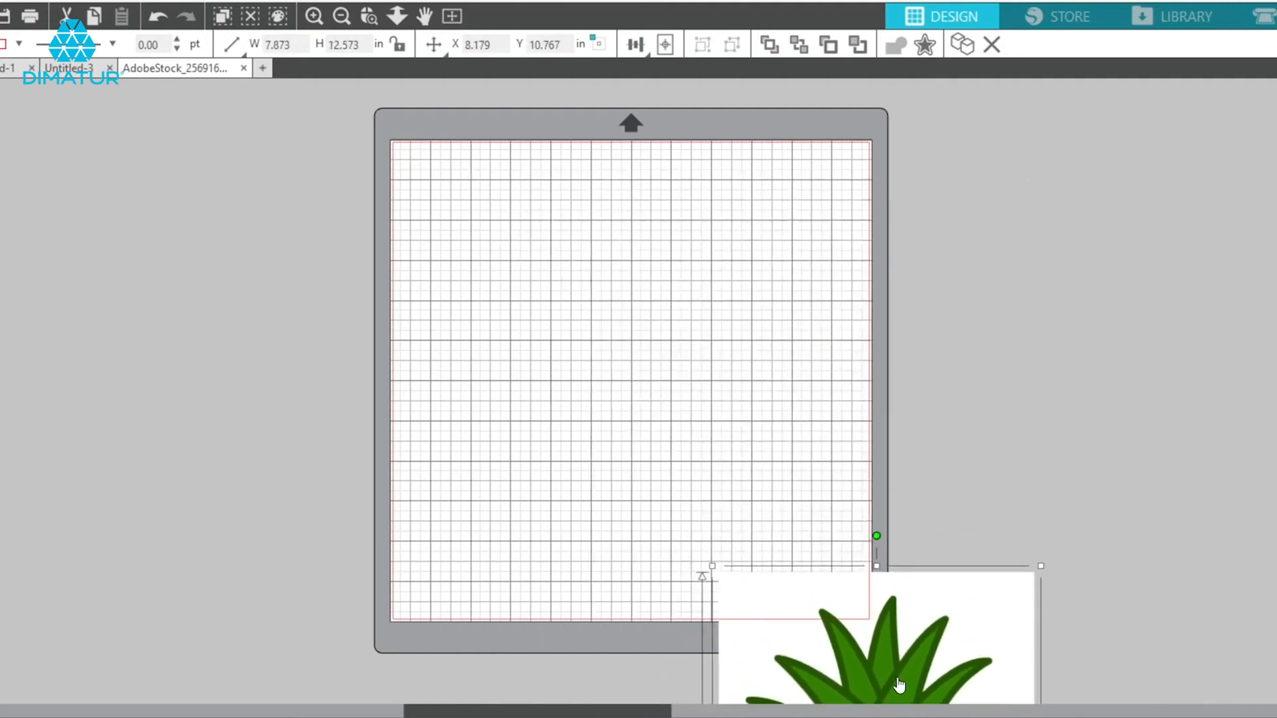
drag(884, 656, 606, 275)
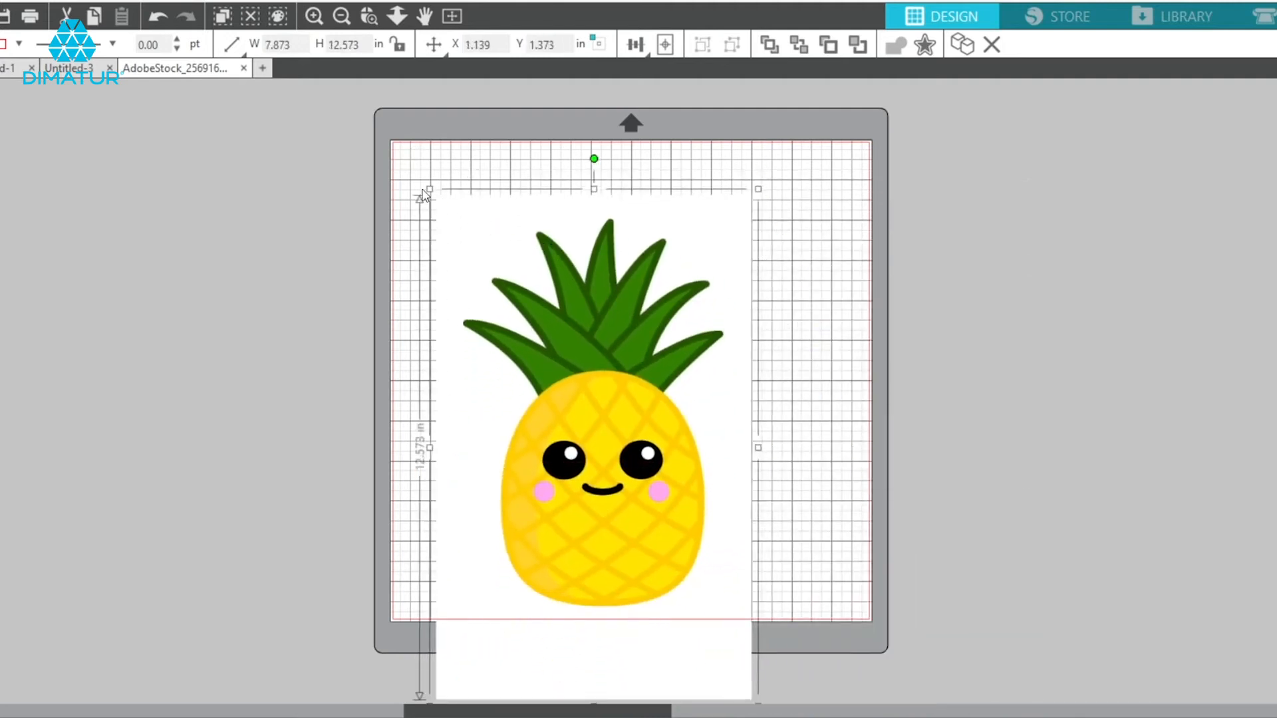
drag(429, 189, 455, 249)
drag(580, 367, 117, 259)
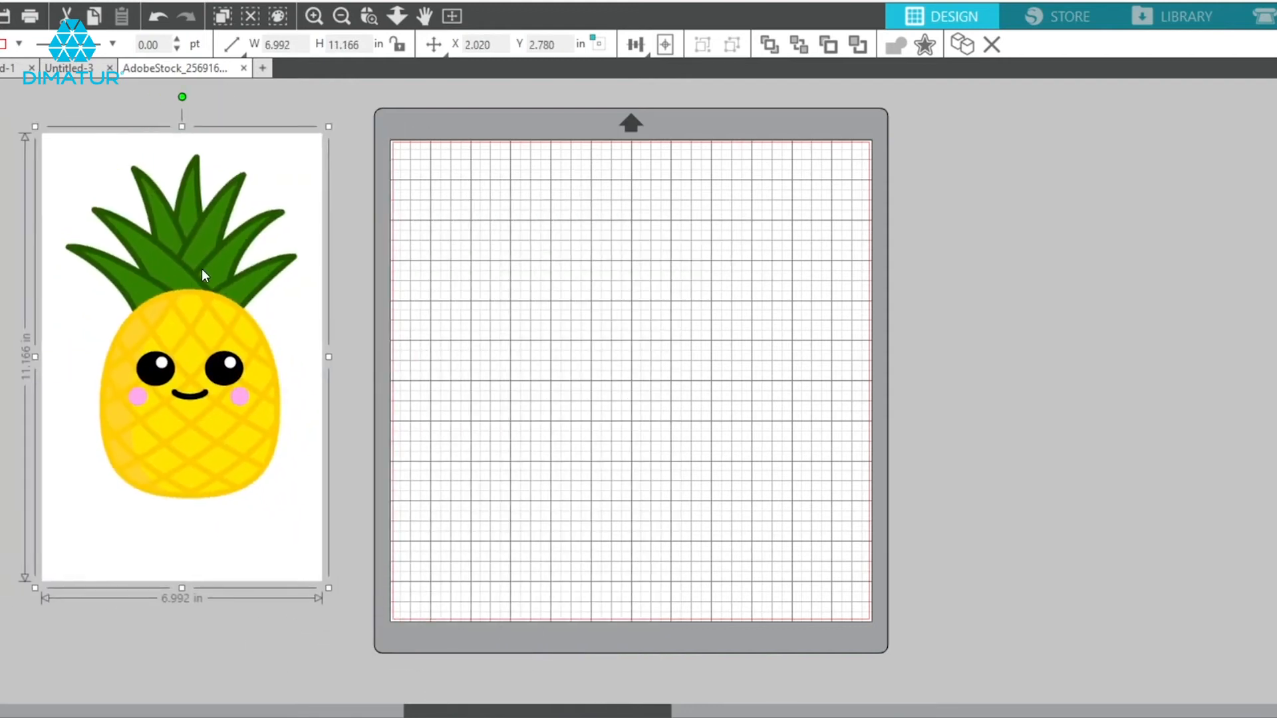
drag(201, 269, 274, 280)
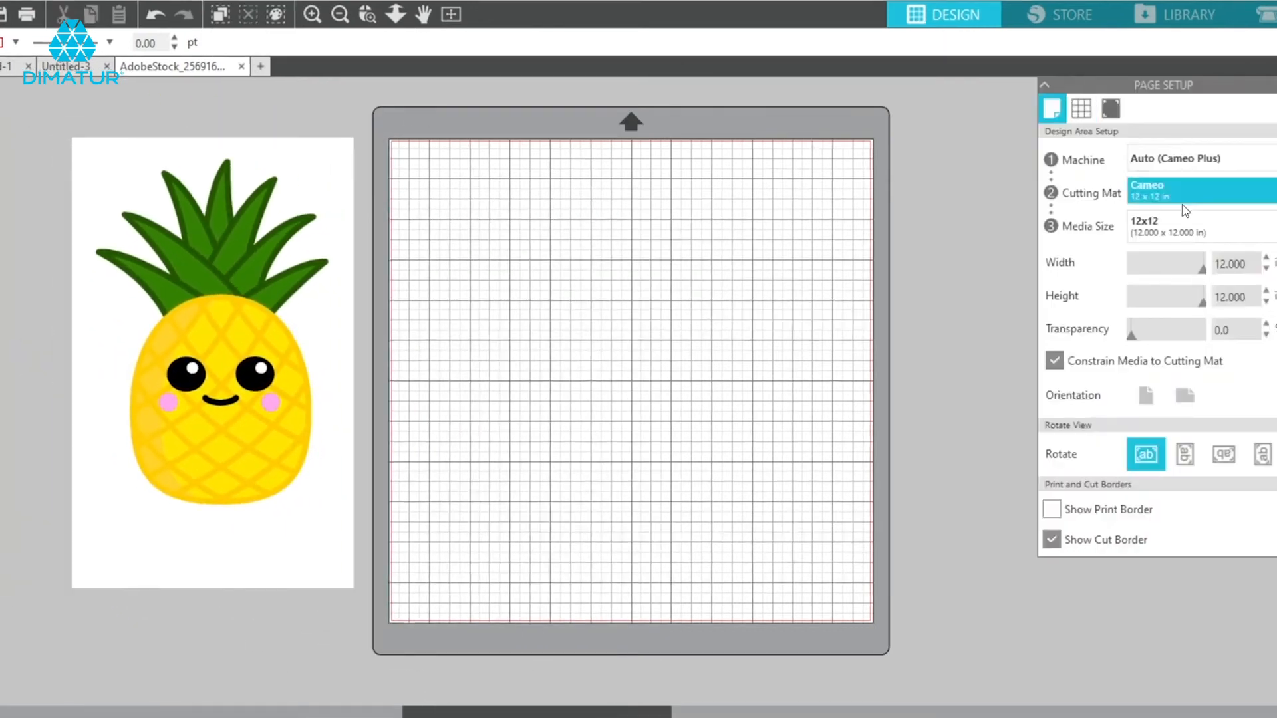
Set the media size to Letter (8.5 x 11 in) and hide the grid on the page
click(1187, 227)
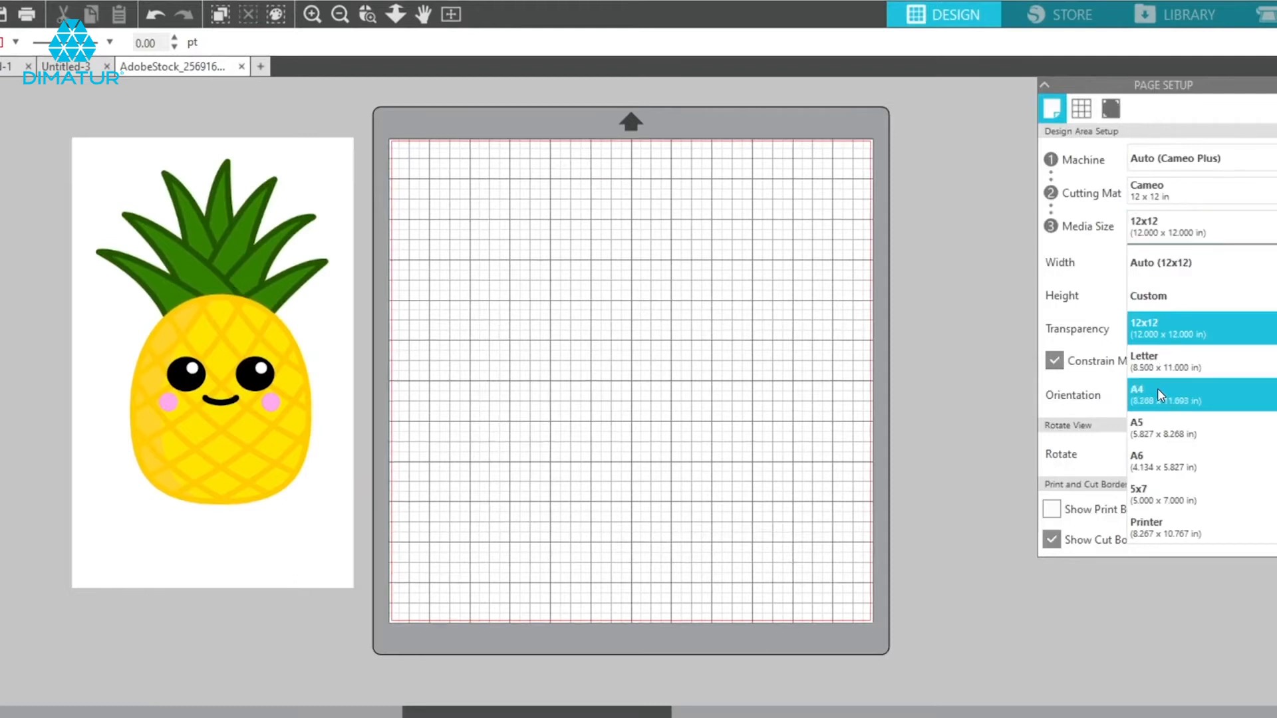
click(1158, 390)
click(1156, 243)
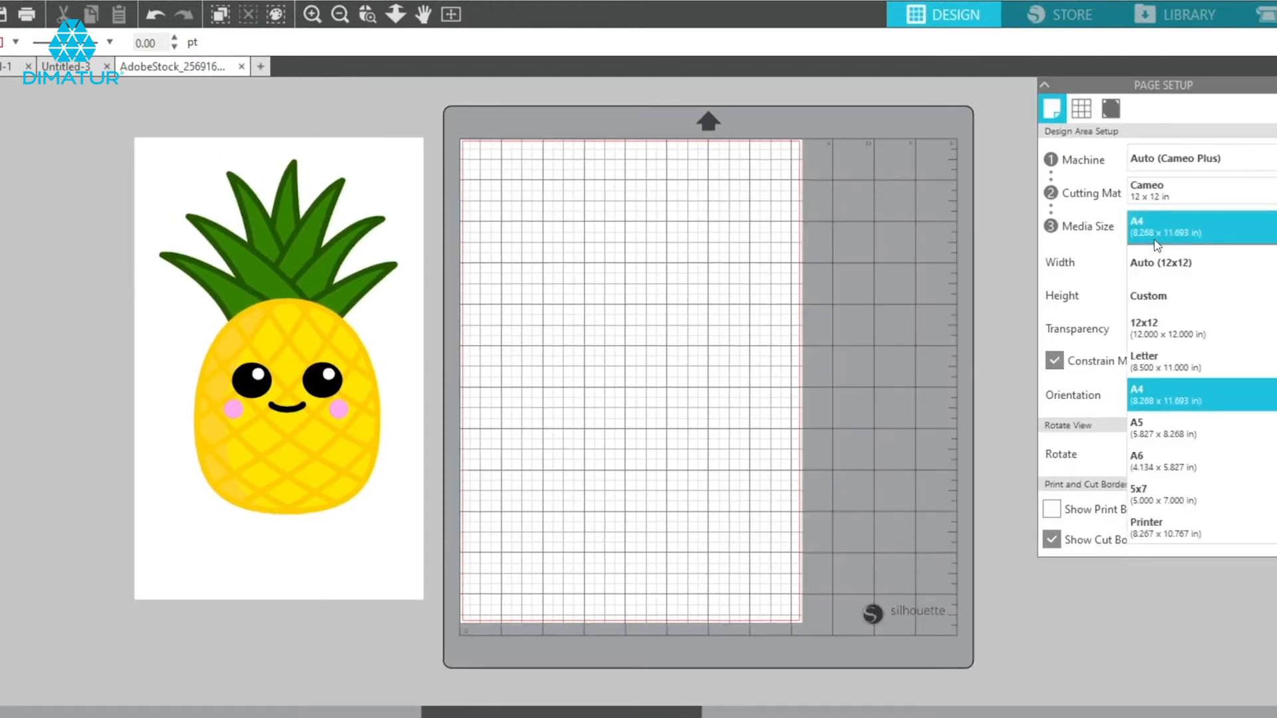
click(1167, 364)
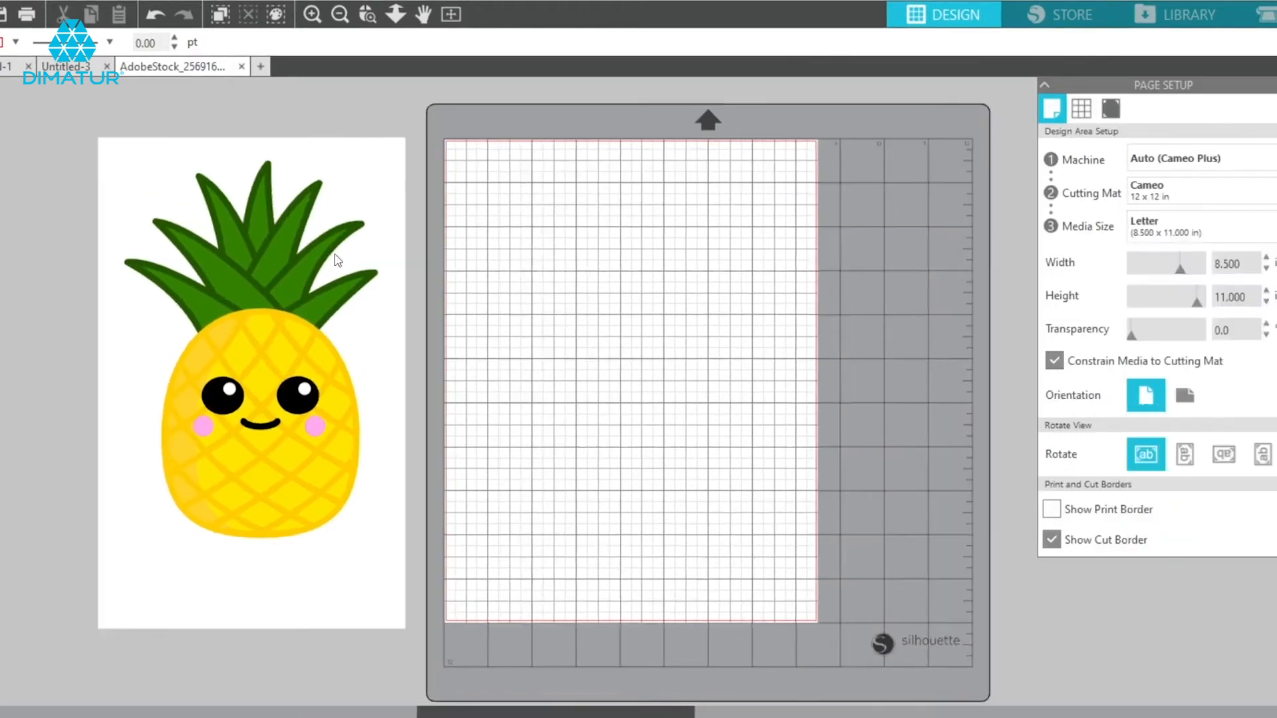
click(1081, 112)
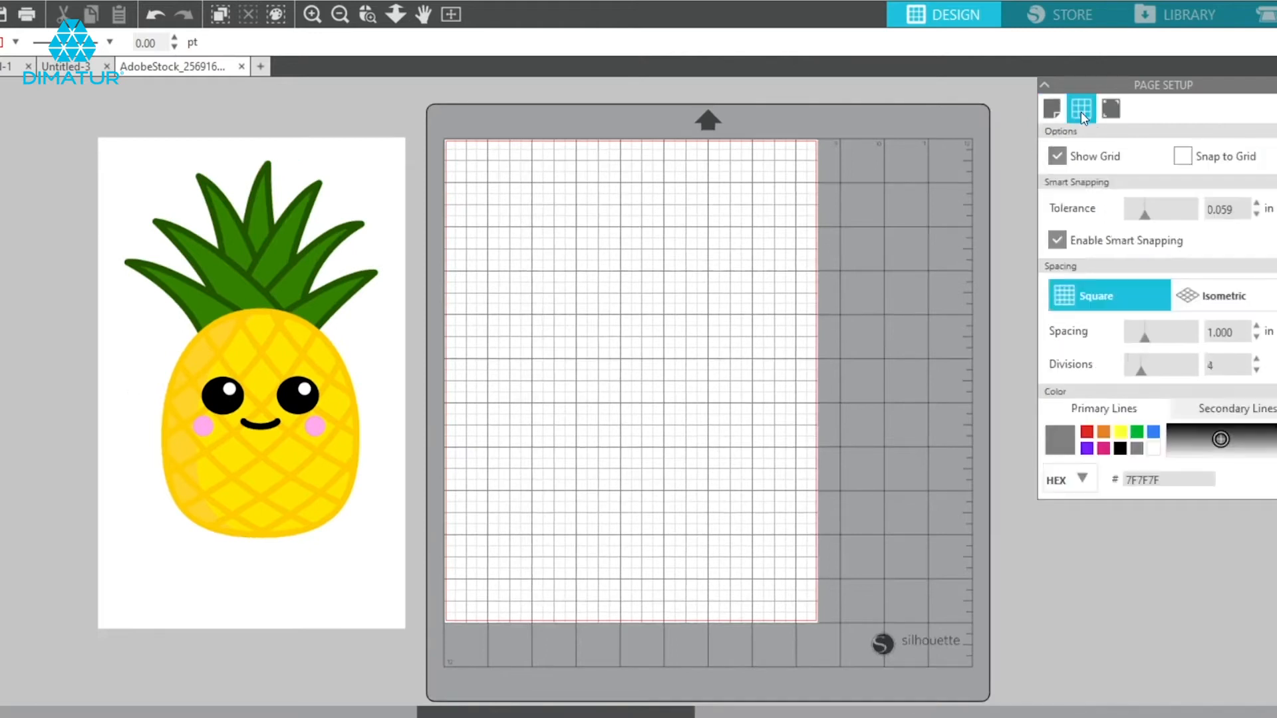
click(1057, 156)
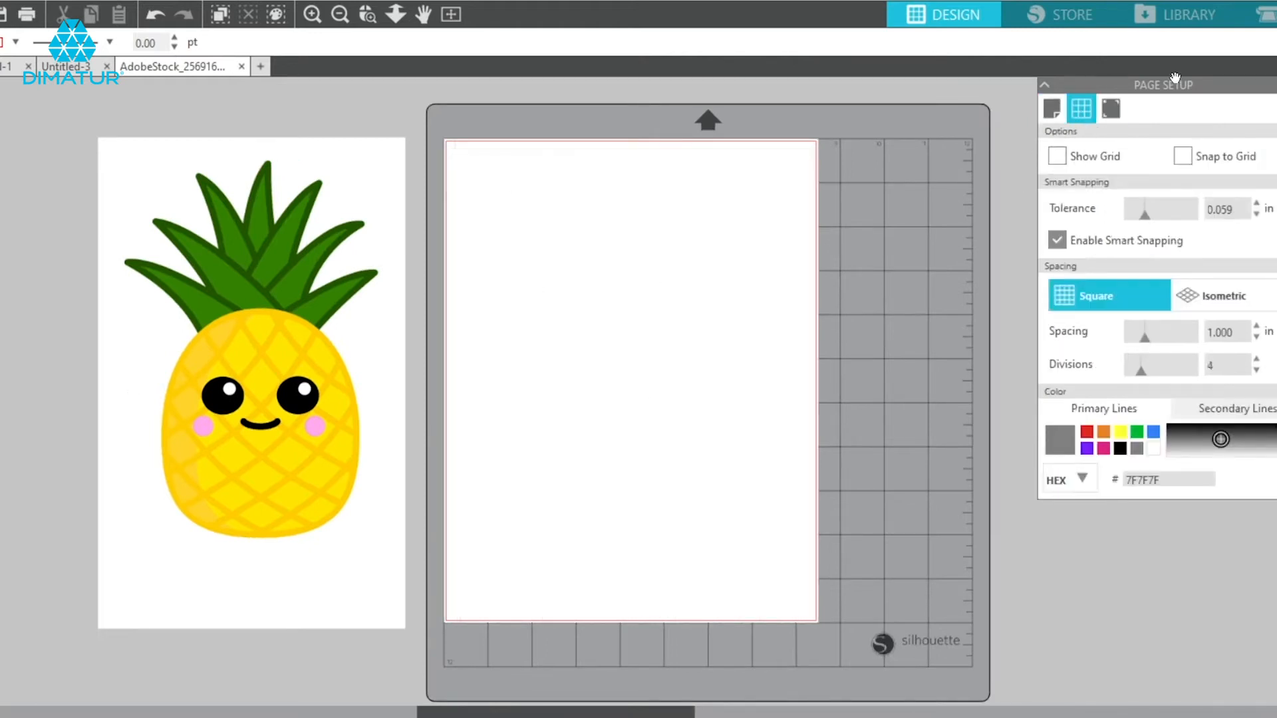
Turn on the registration marks and enable print bleed
click(1111, 109)
click(1069, 159)
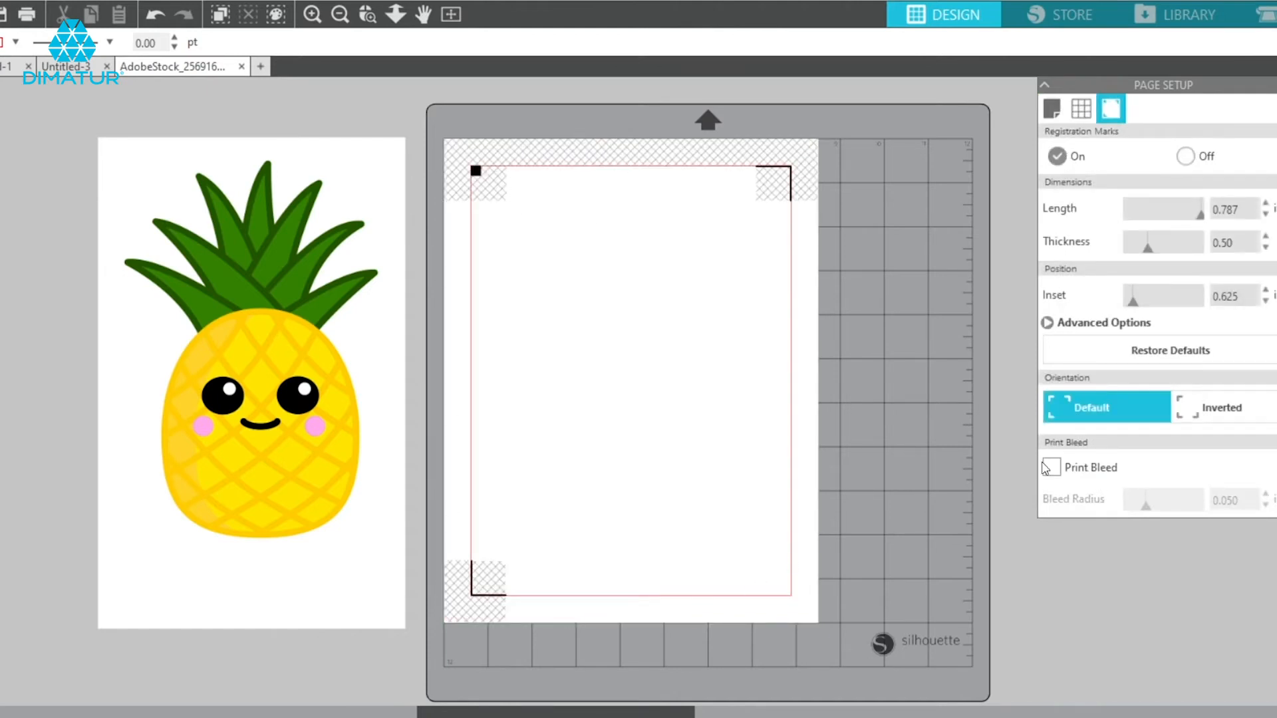
click(1052, 469)
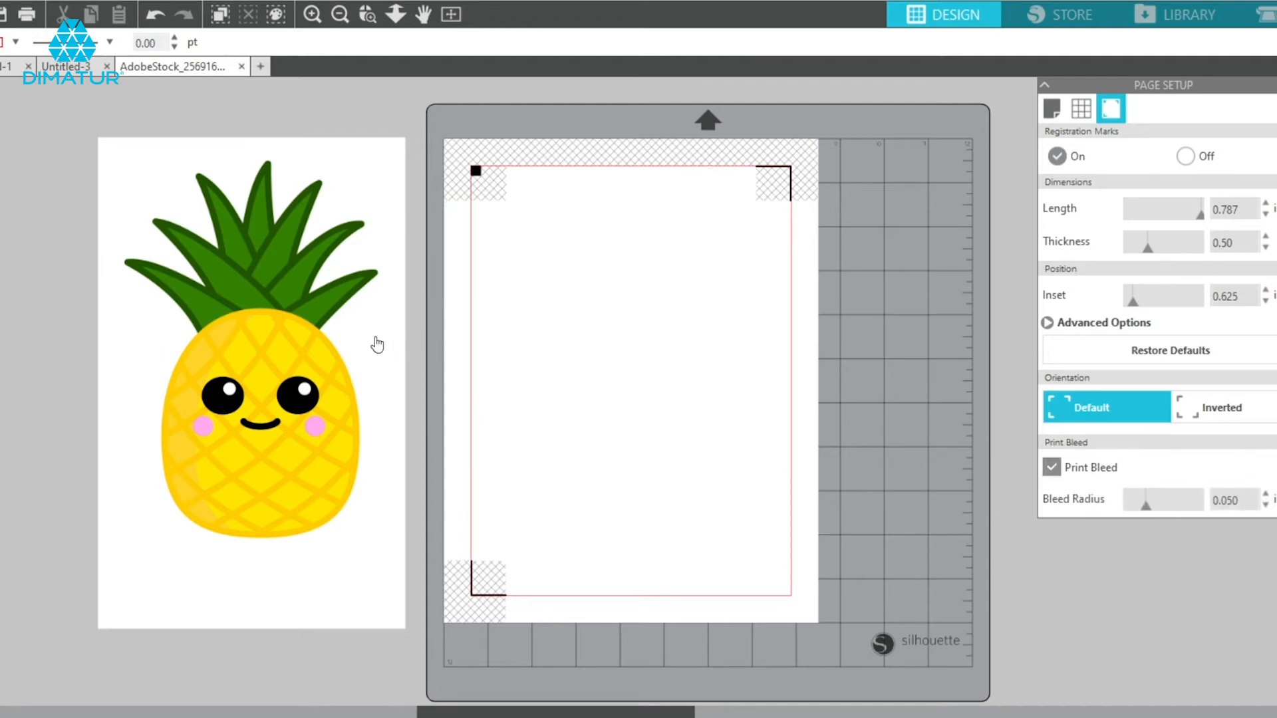
Move the pineapple onto the page so the artwork sits within the registration mark border
click(266, 330)
drag(266, 331, 636, 353)
click(346, 394)
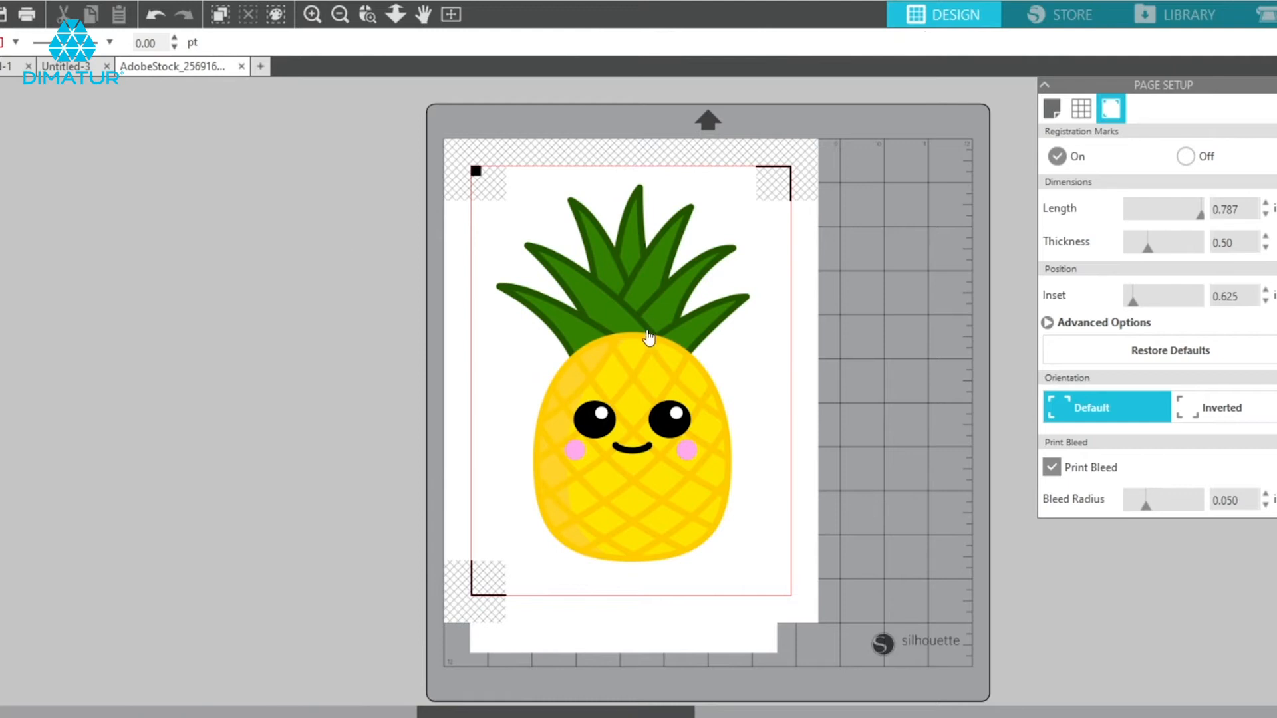
drag(654, 334, 651, 324)
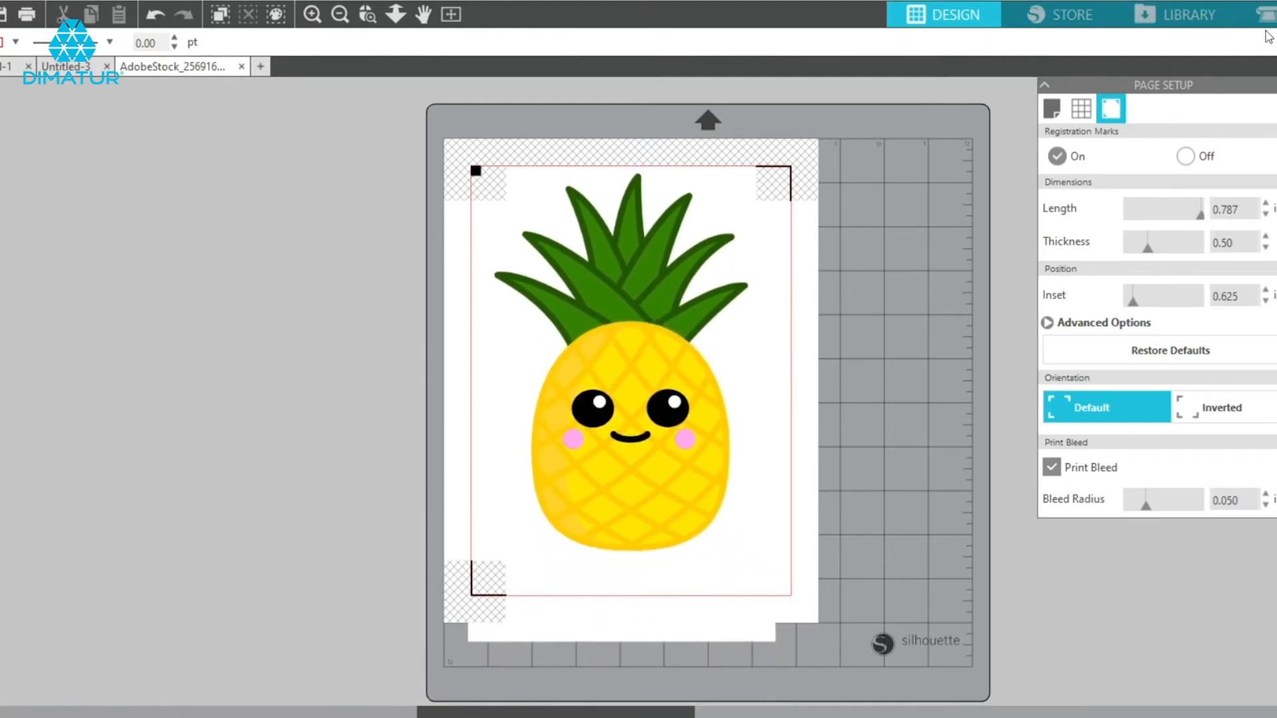
Check the pineapple in the send workspace for cut lines, nudge it slightly, and return to the design workspace
click(1260, 14)
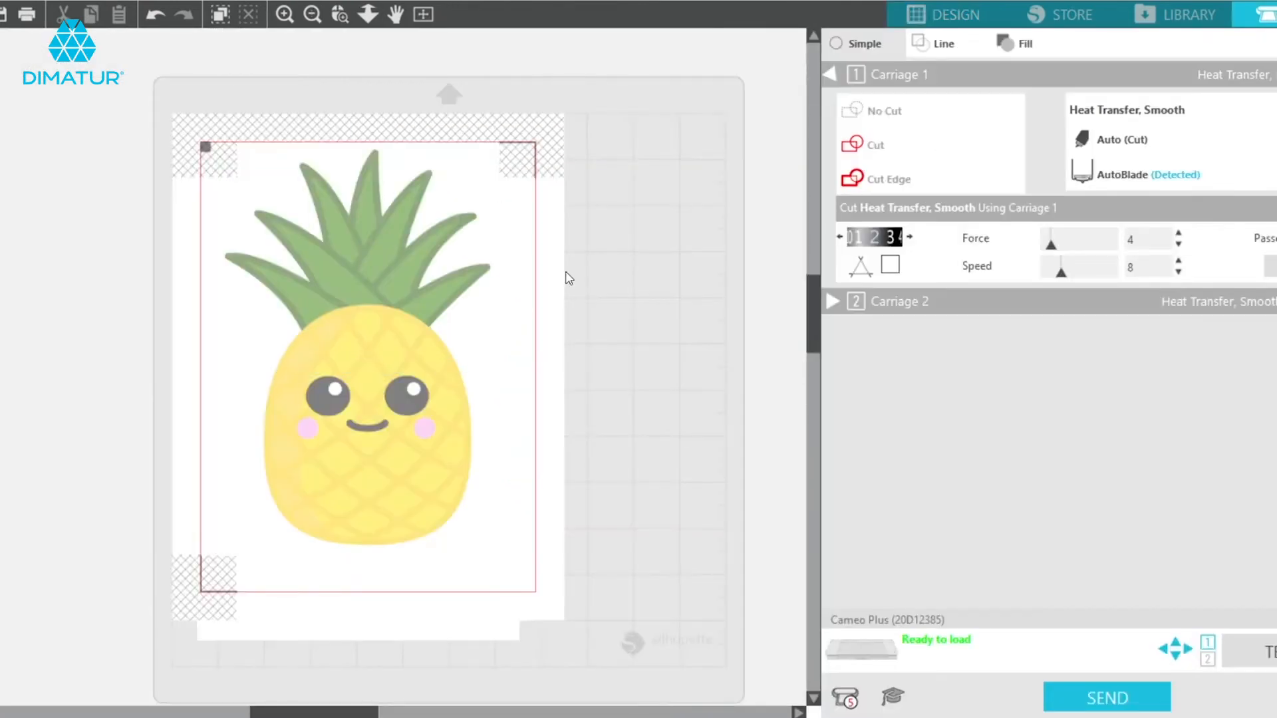
mouse_move(357, 283)
mouse_down()
mouse_move(348, 319)
mouse_move(373, 240)
mouse_move(365, 291)
mouse_up()
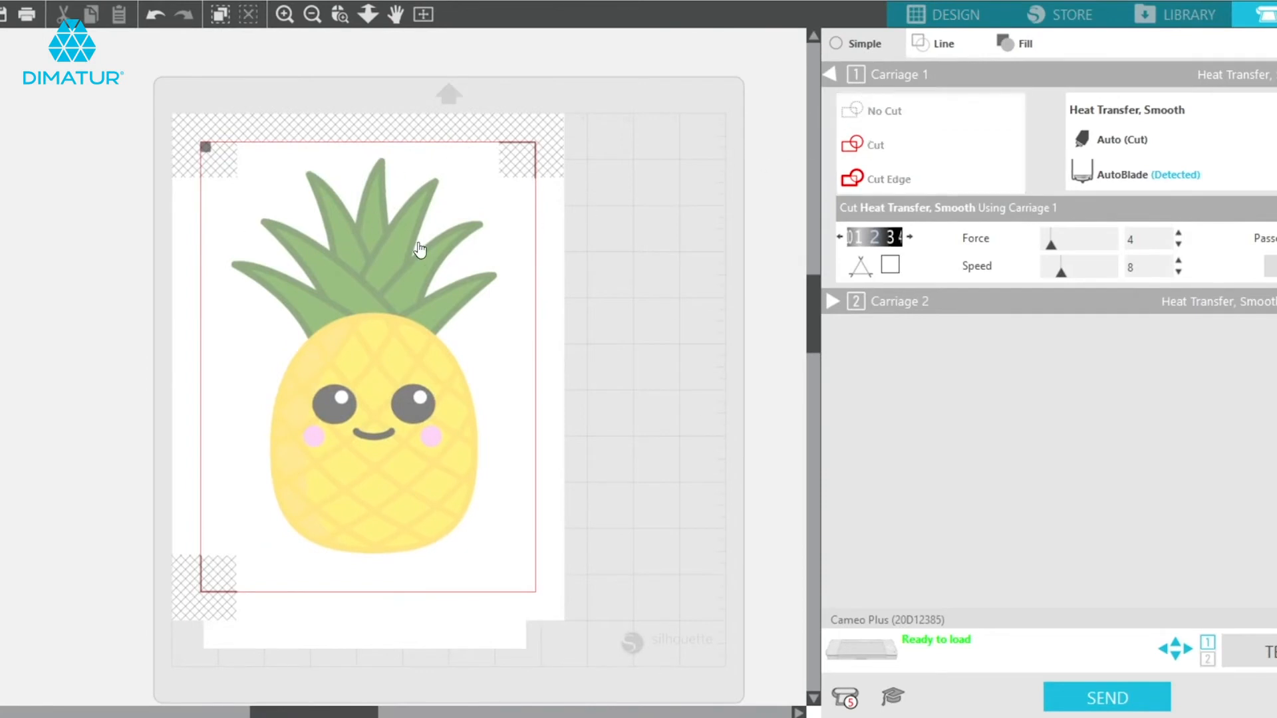
click(926, 16)
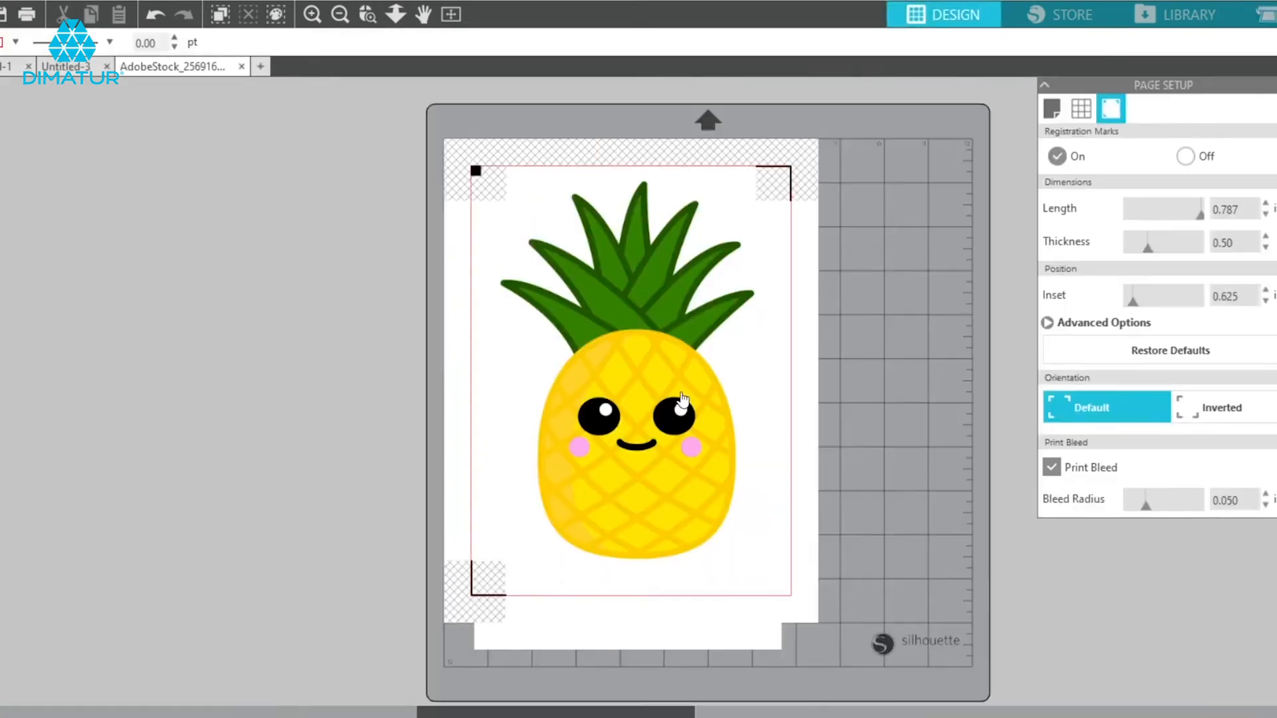
Replace the page setup options with the Trace tool and select a trace area about 7.17 by 9.32 in around the pineapple
click(1276, 86)
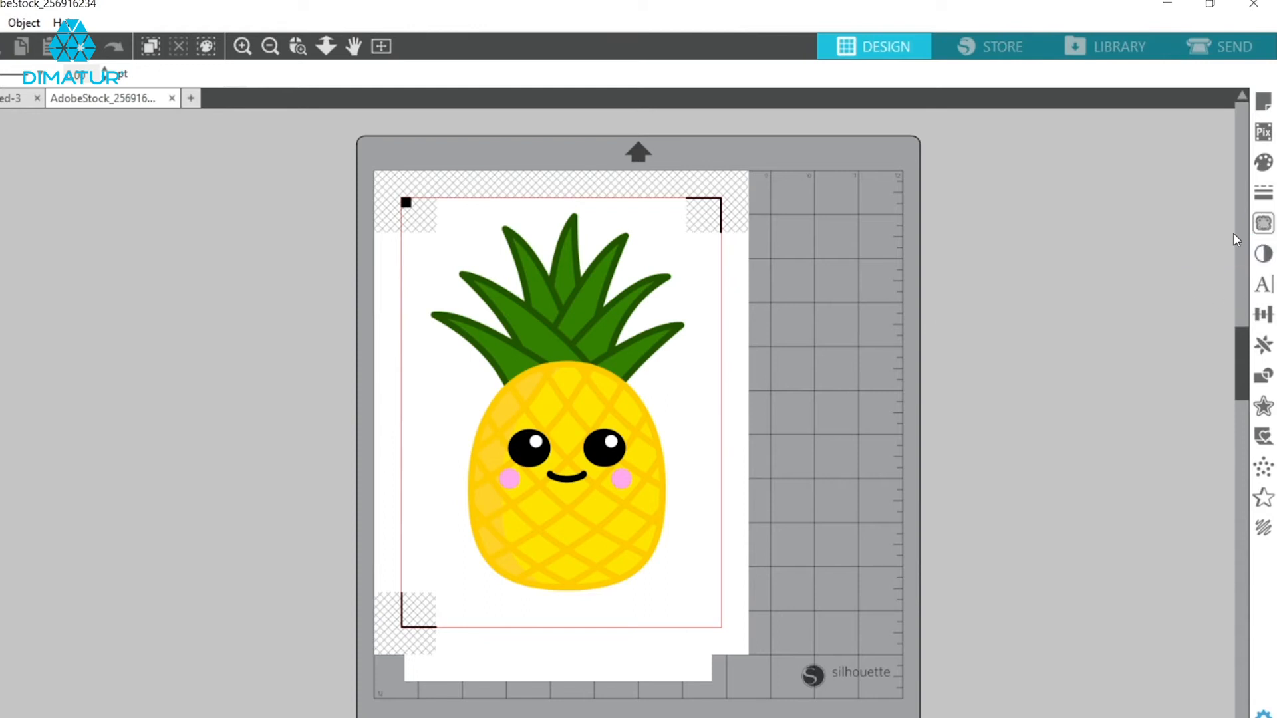
click(1261, 226)
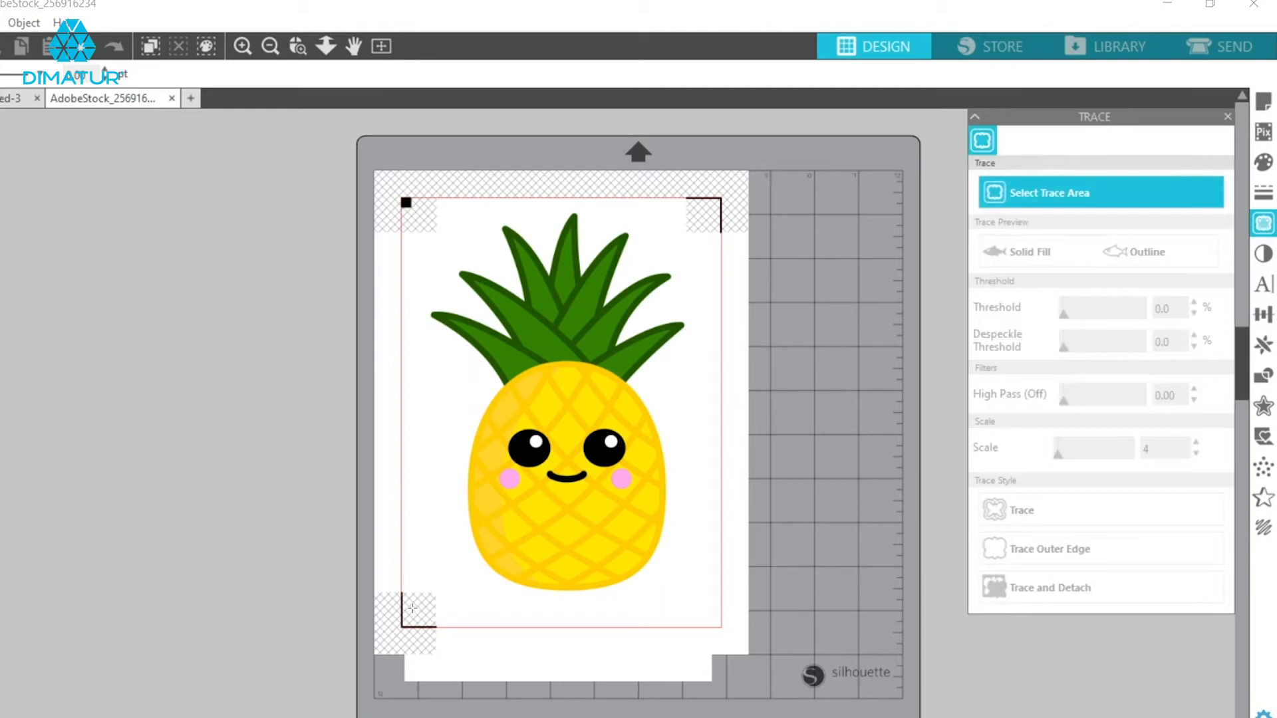
mouse_move(408, 608)
mouse_down()
mouse_move(434, 554)
mouse_move(497, 257)
mouse_move(612, 181)
mouse_move(728, 200)
mouse_up()
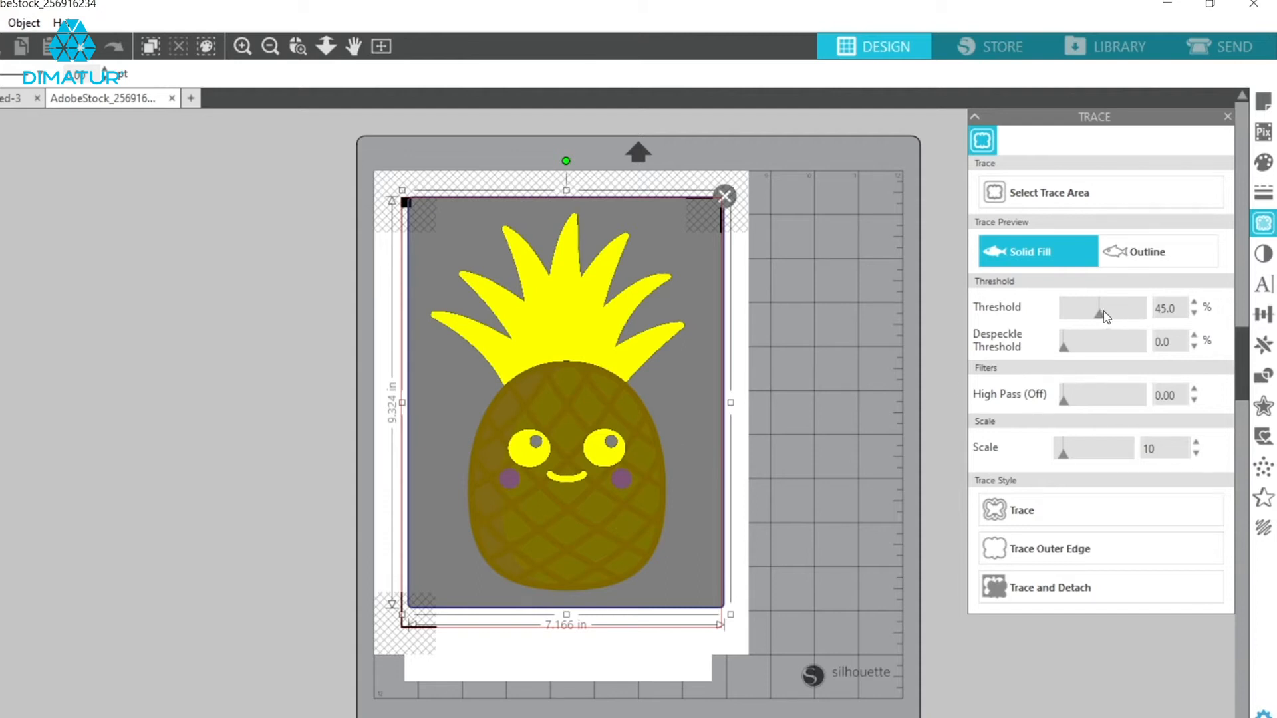
Set the trace threshold to 78% so the trace preview covers the pineapple's leaves, body outline and crosshatch
click(1194, 303)
click(1195, 304)
click(1195, 303)
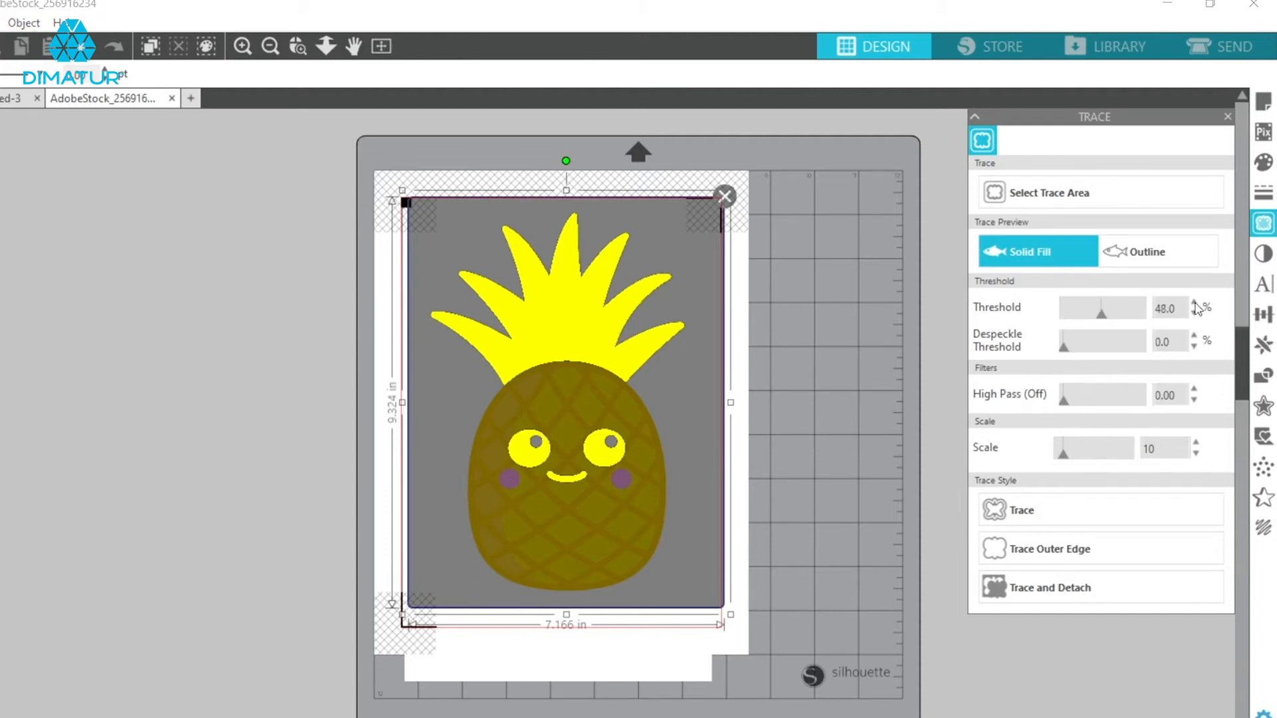
click(1195, 303)
click(1194, 303)
click(1194, 304)
click(1195, 303)
click(1195, 304)
click(1195, 304)
click(1194, 303)
click(1195, 304)
click(1195, 303)
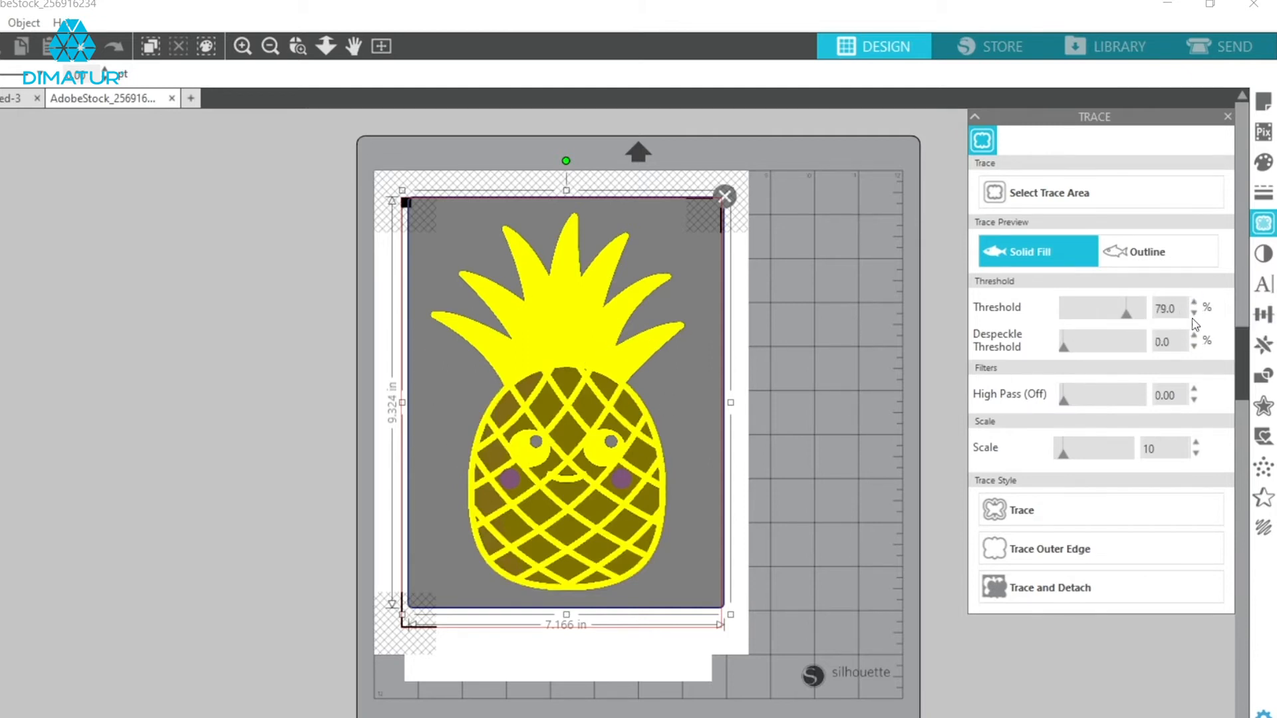
click(1194, 314)
click(1194, 314)
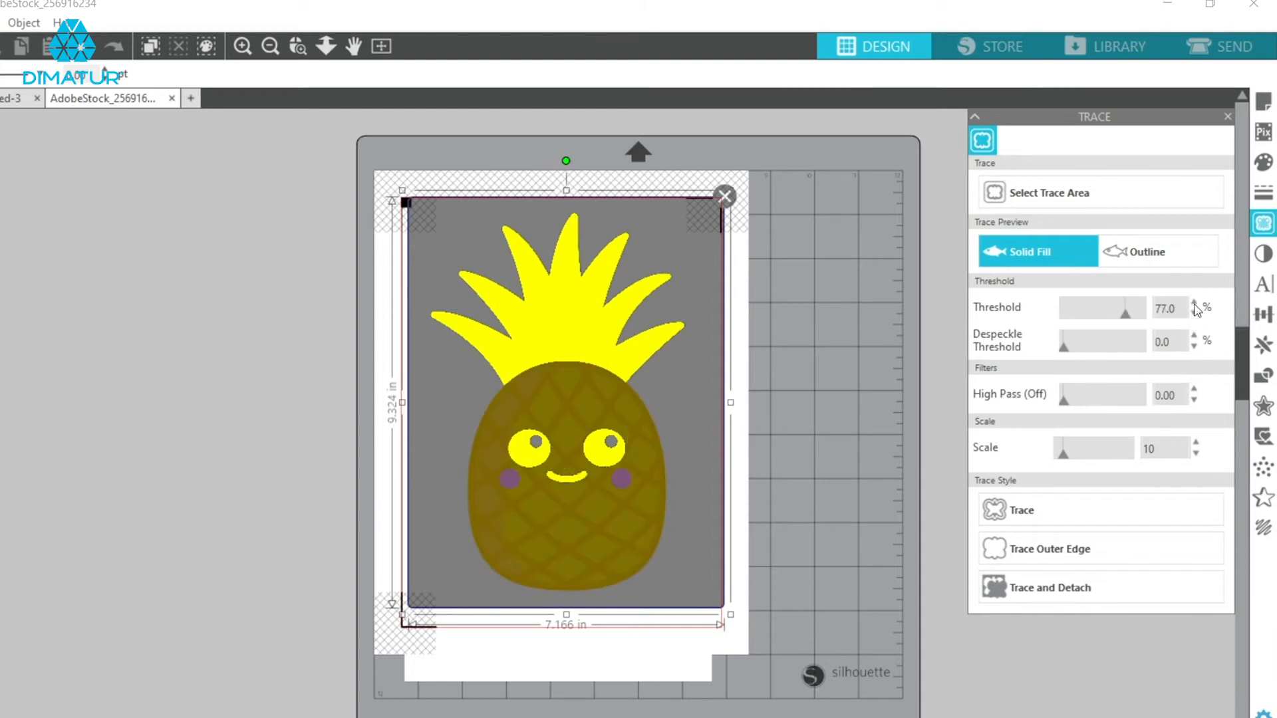
click(1195, 303)
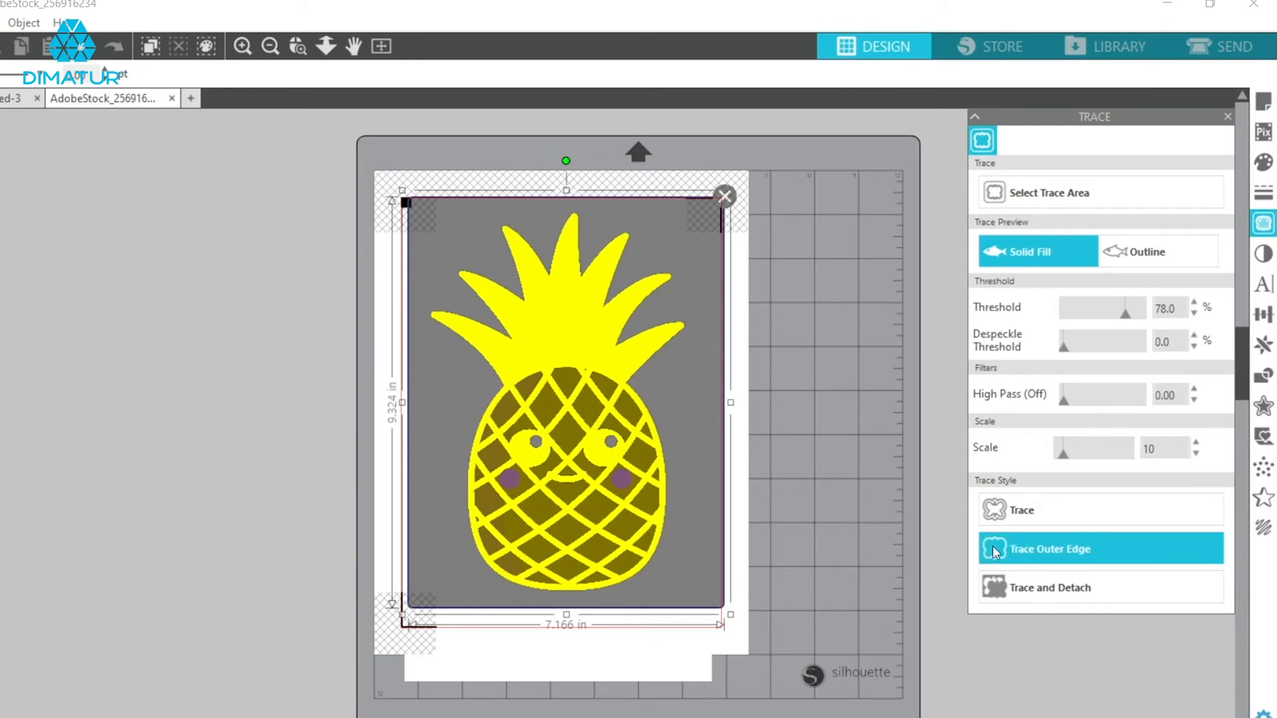
Trace the pineapple's outer edge, check the cut line in the send workspace, and return to the design workspace
click(1098, 549)
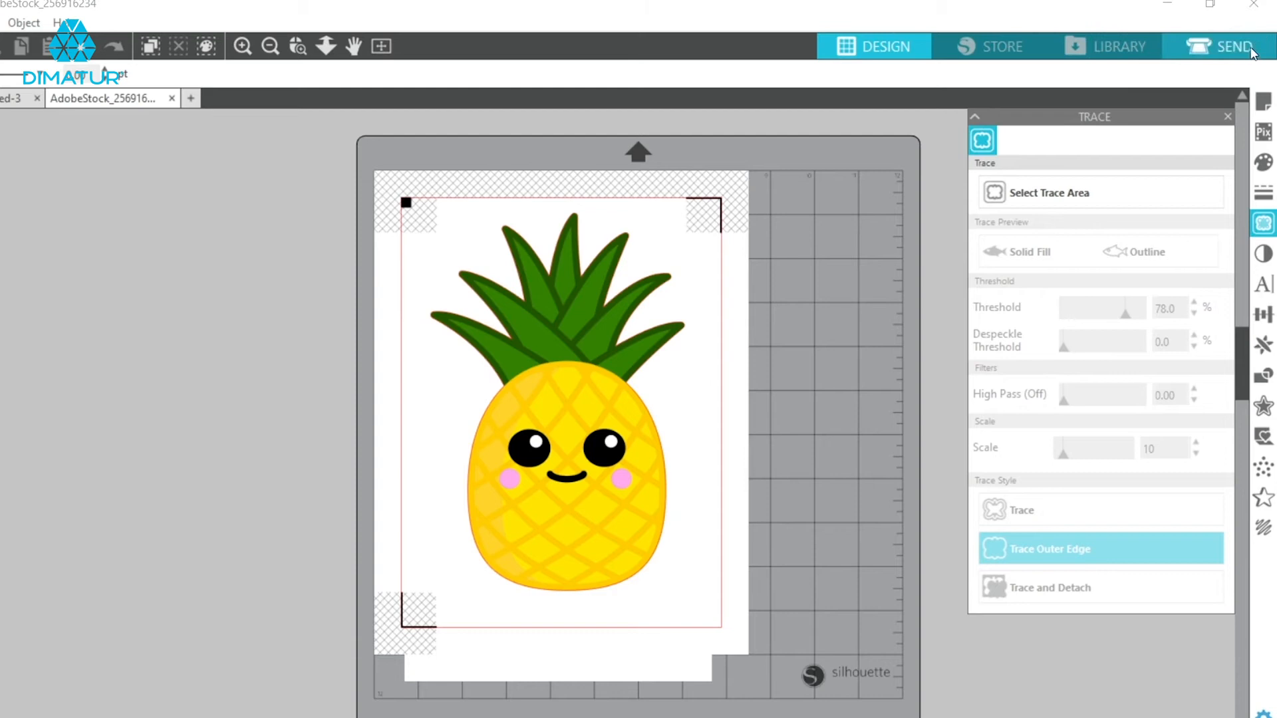
click(1250, 50)
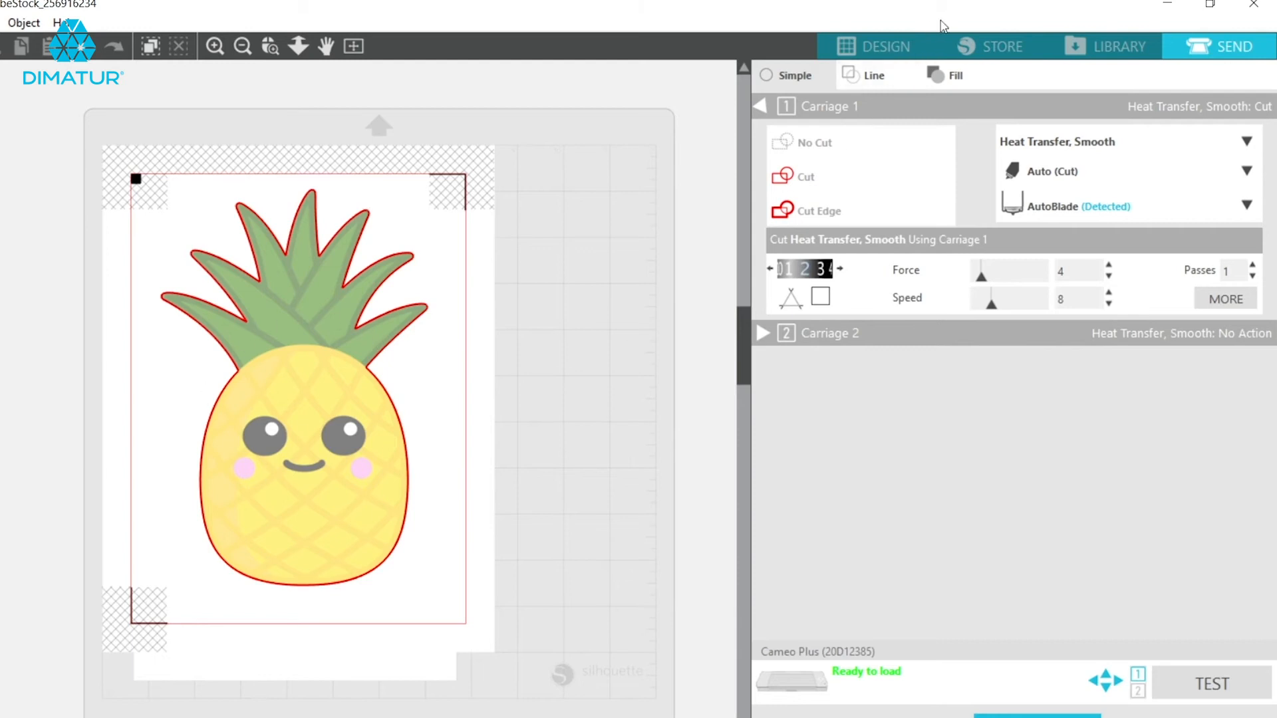
click(889, 46)
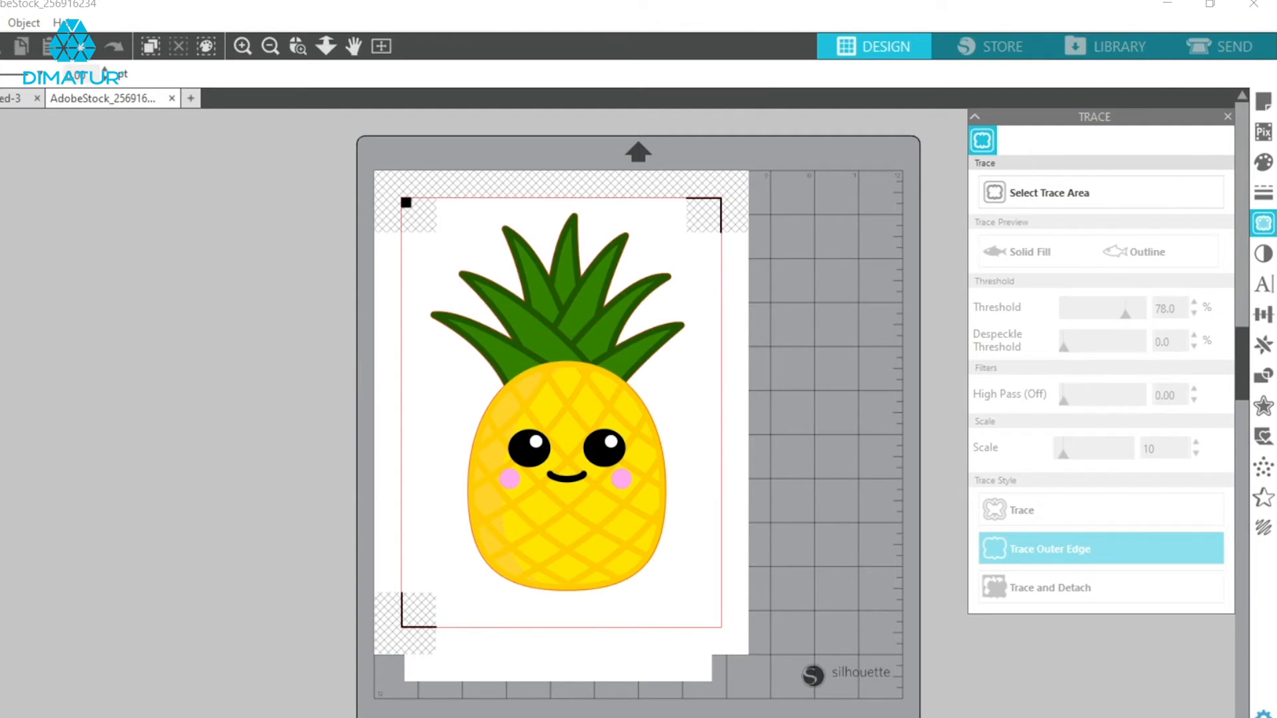
Print the current page with the pineapple and registration marks on the EPSON ET-2760 Series, one copy
key(alt+f)
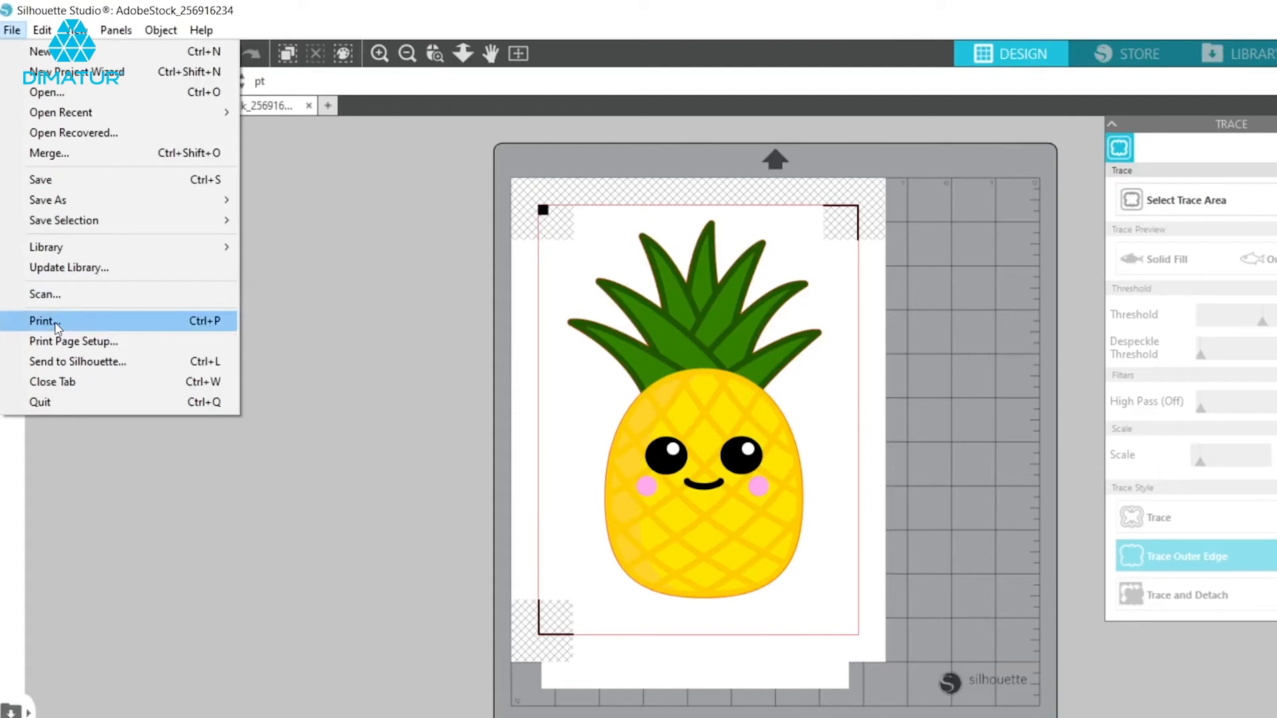
click(46, 321)
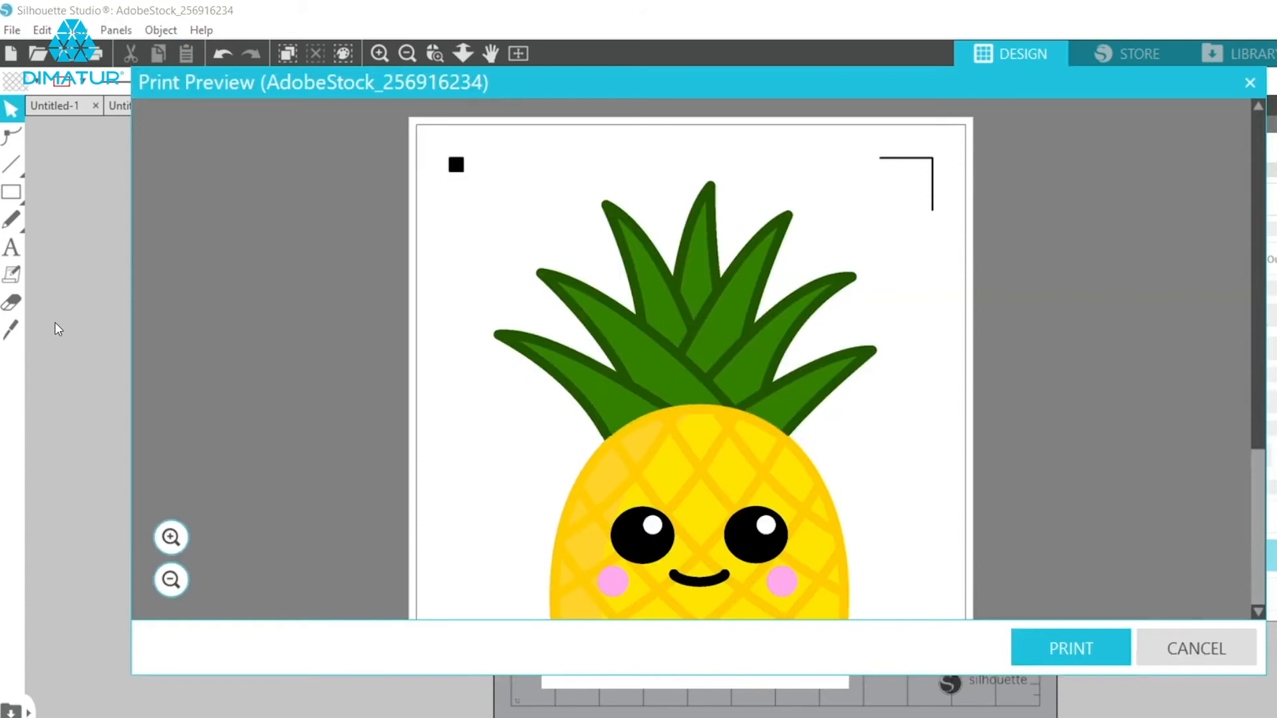
click(1071, 654)
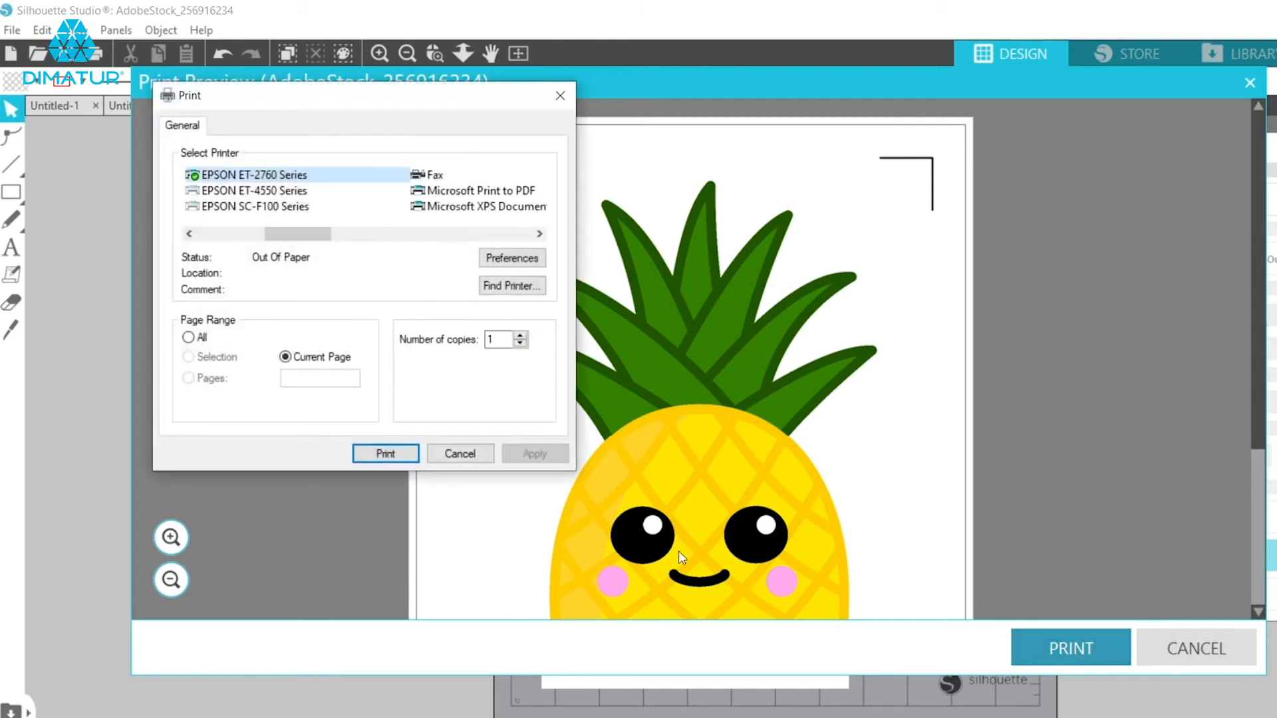
click(385, 454)
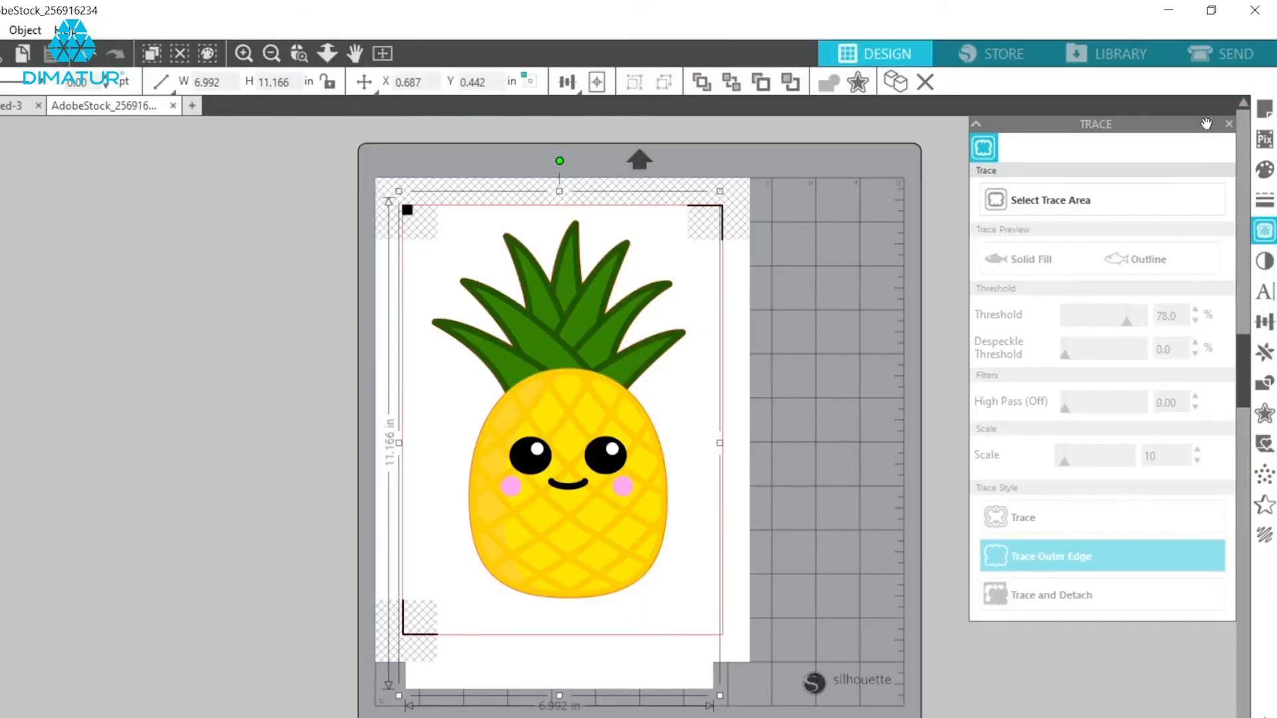
Replace the Trace options with Offset and try an internal offset on the image's rectangular outer frame
click(1229, 124)
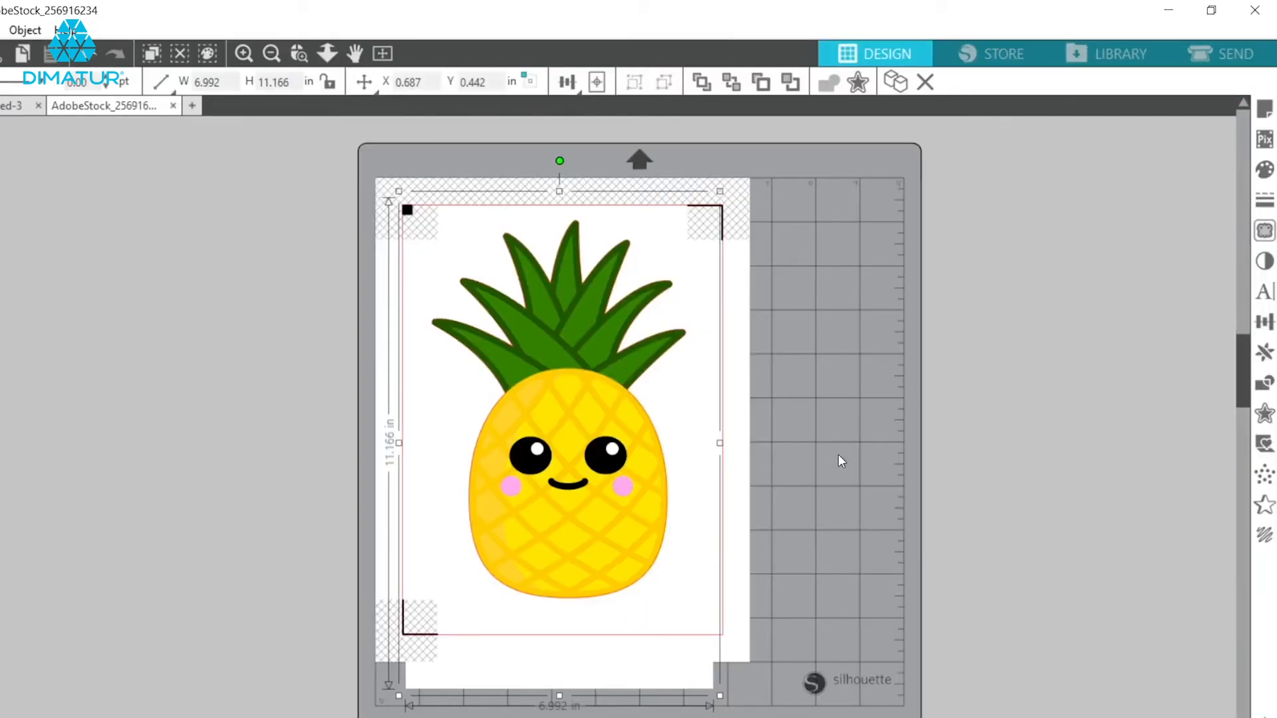
click(1264, 415)
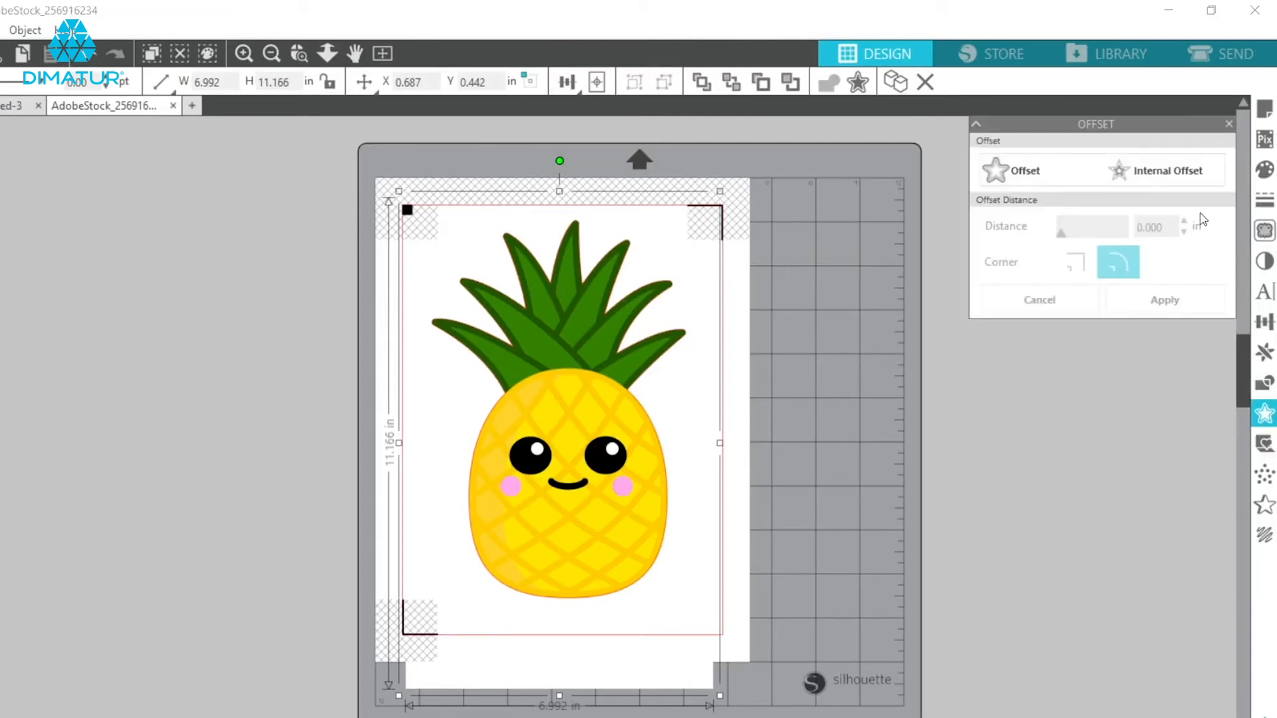
click(1174, 178)
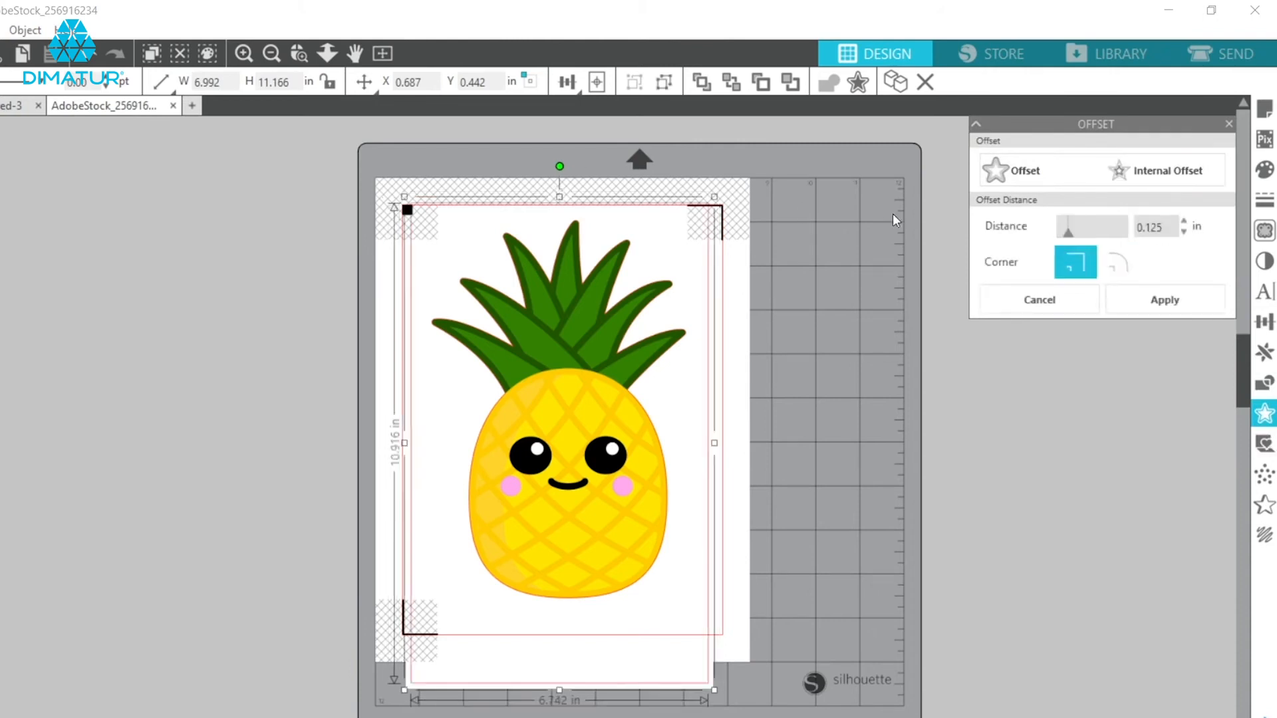
click(1143, 172)
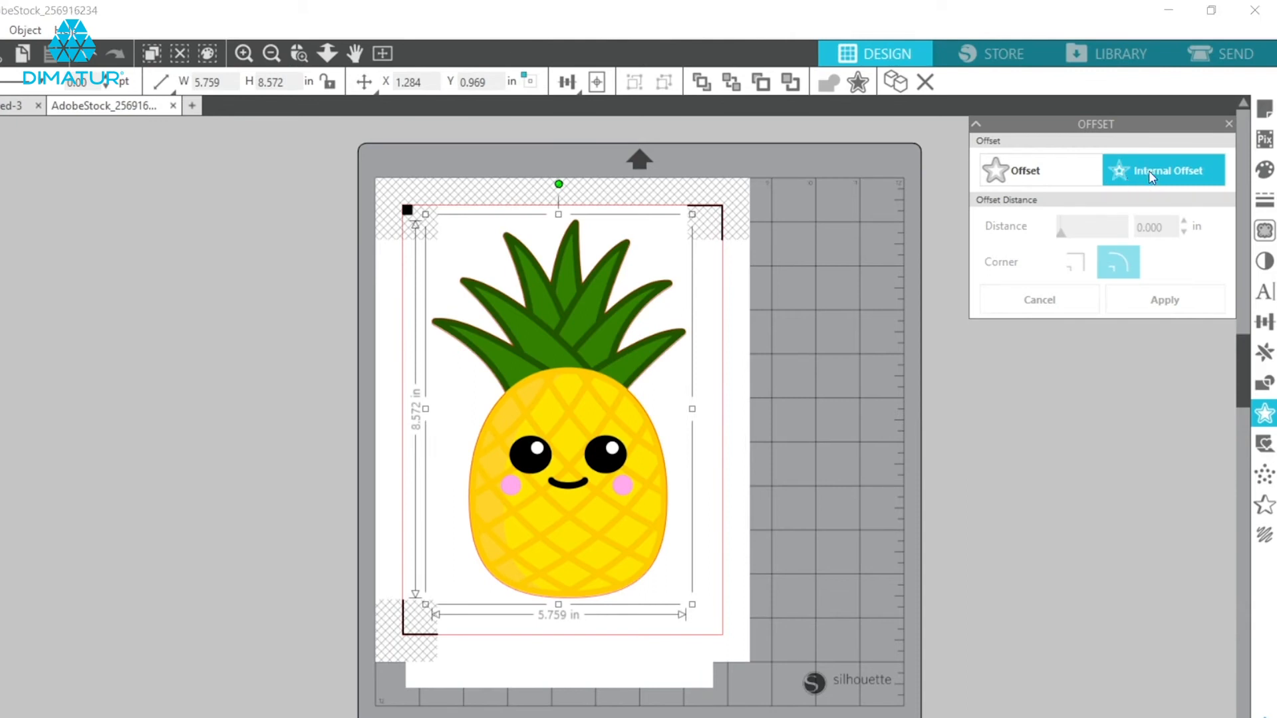
Apply an internal offset of 0.040 in with sharp corners to the pineapple's traced outline
click(1148, 170)
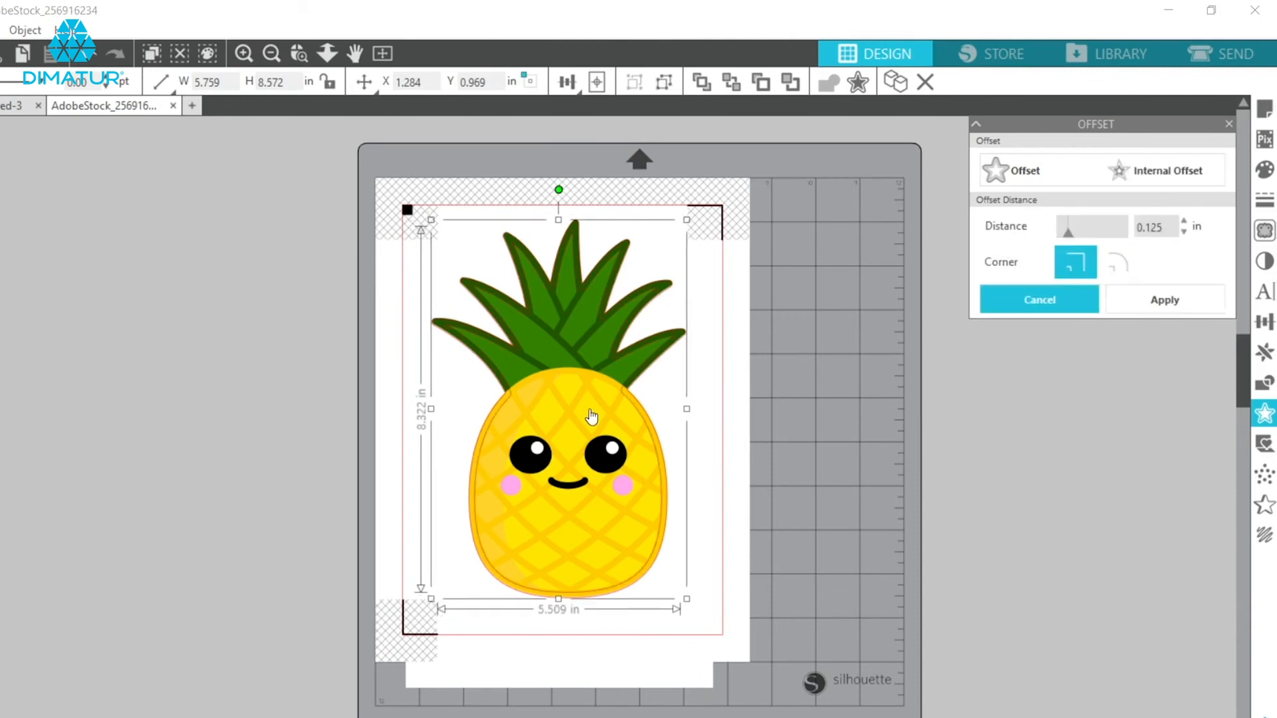
click(1185, 232)
click(1185, 232)
click(1184, 233)
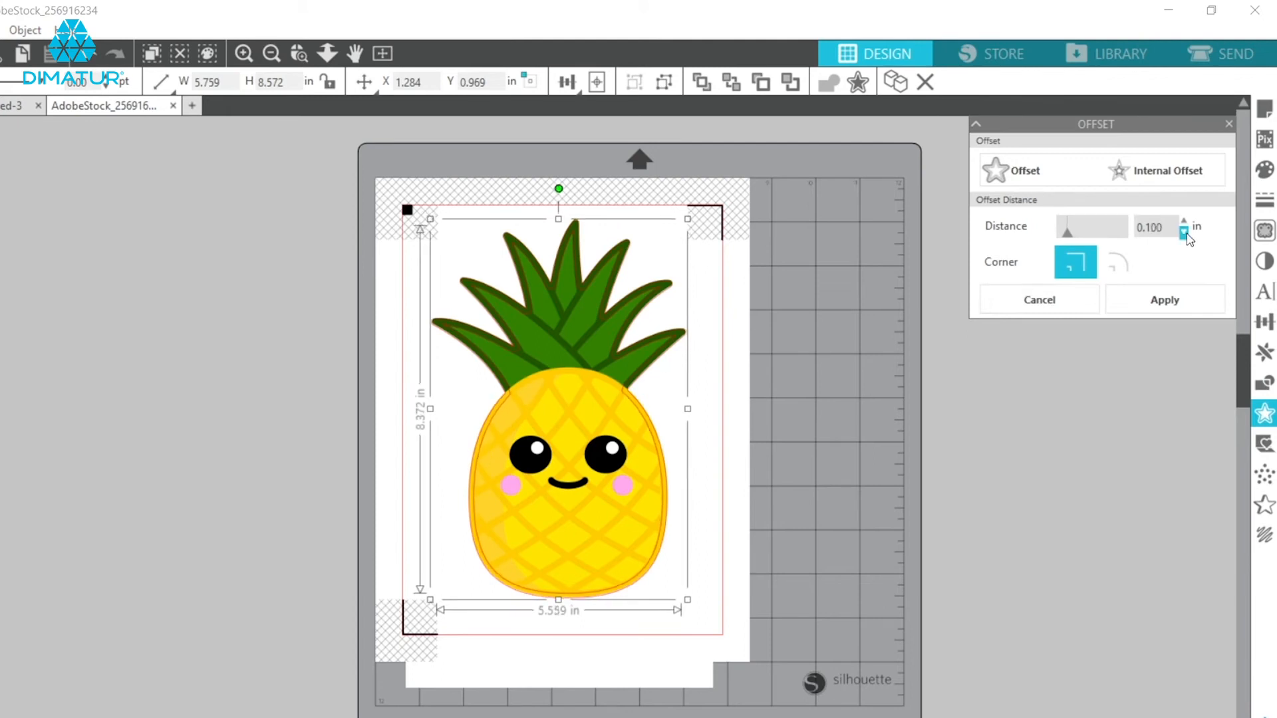
click(1186, 233)
click(1185, 232)
click(1185, 232)
click(1185, 233)
click(1186, 233)
click(1185, 233)
click(1185, 233)
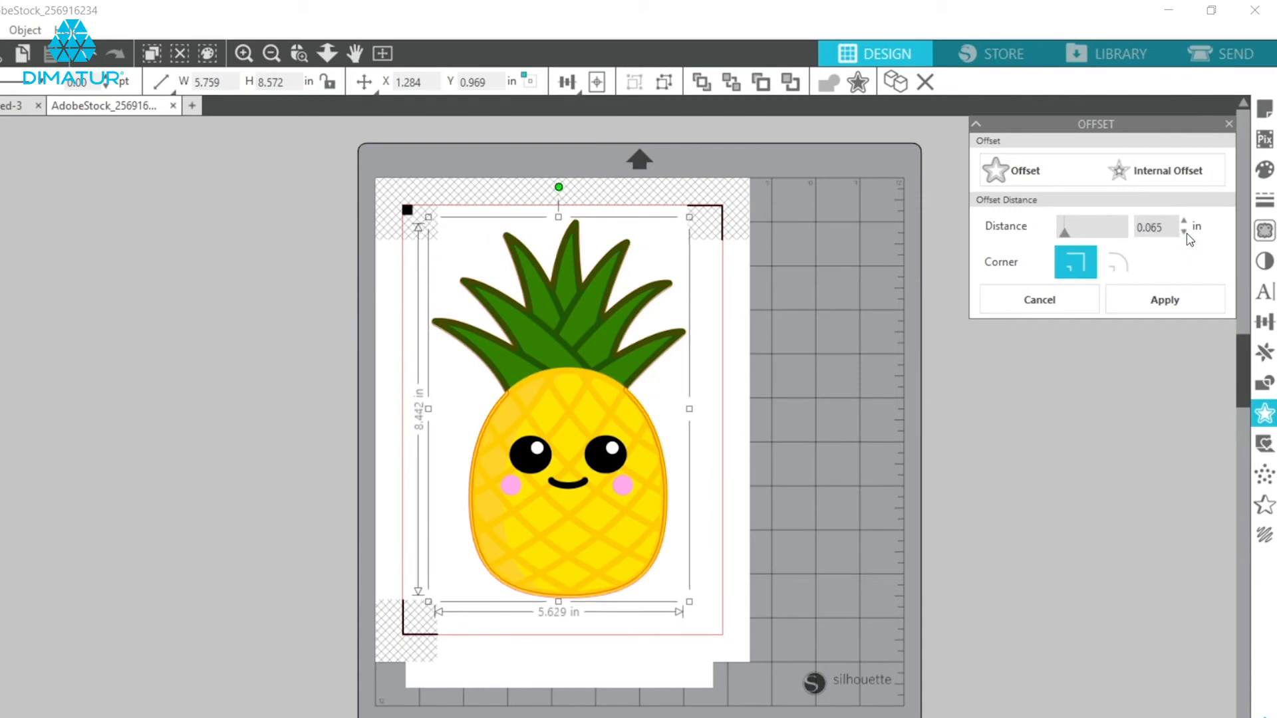
click(1186, 232)
click(1186, 232)
click(1186, 232)
click(1186, 233)
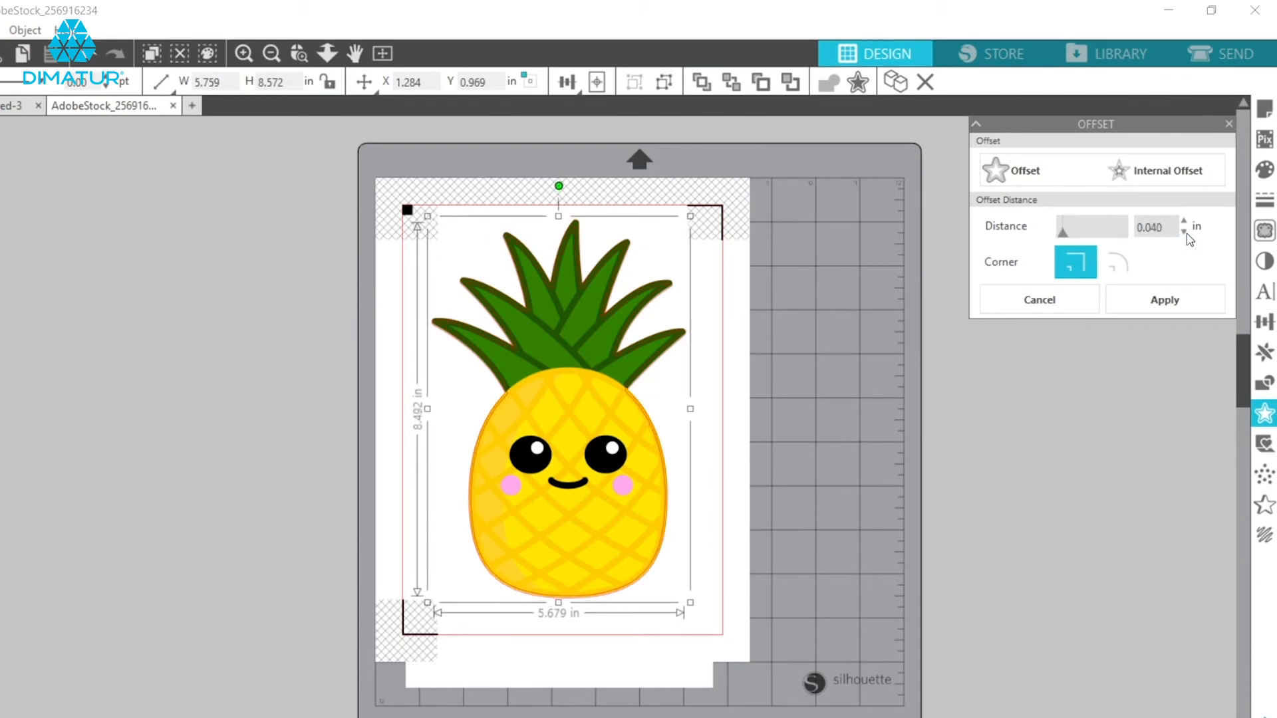
click(1150, 303)
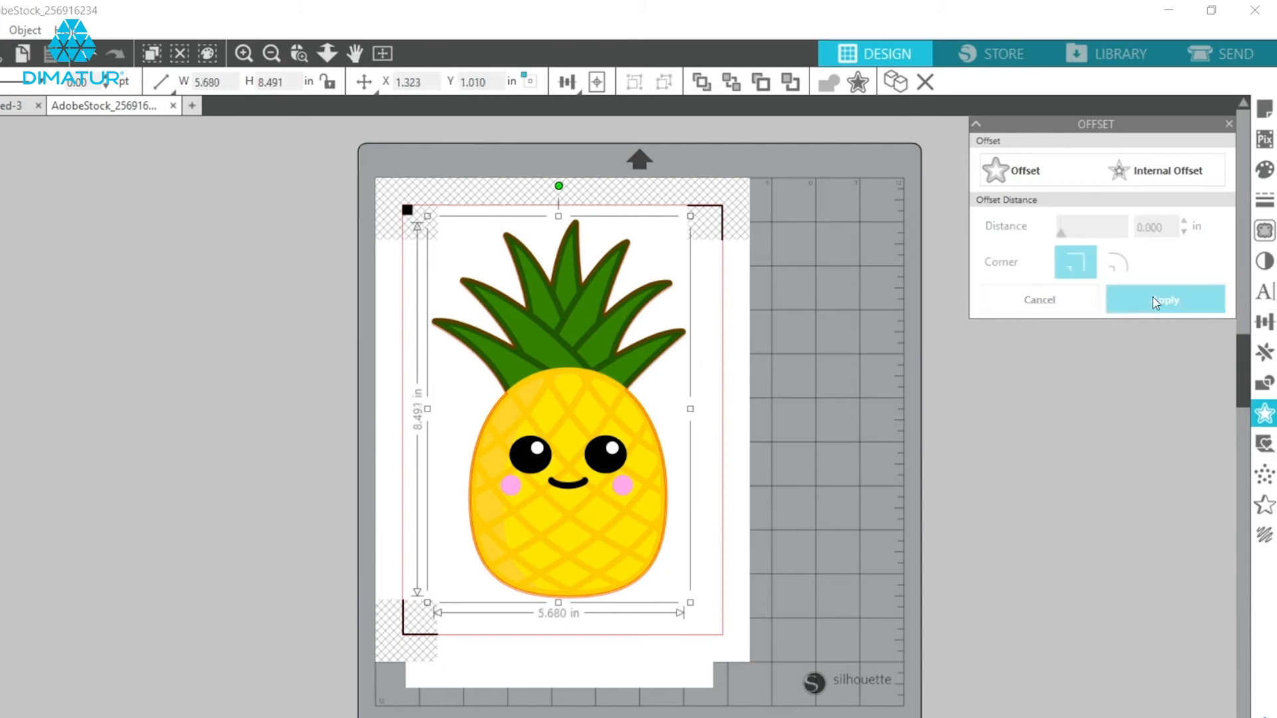
Inspect the pineapple's offset cut line up close in the send workspace
click(1236, 59)
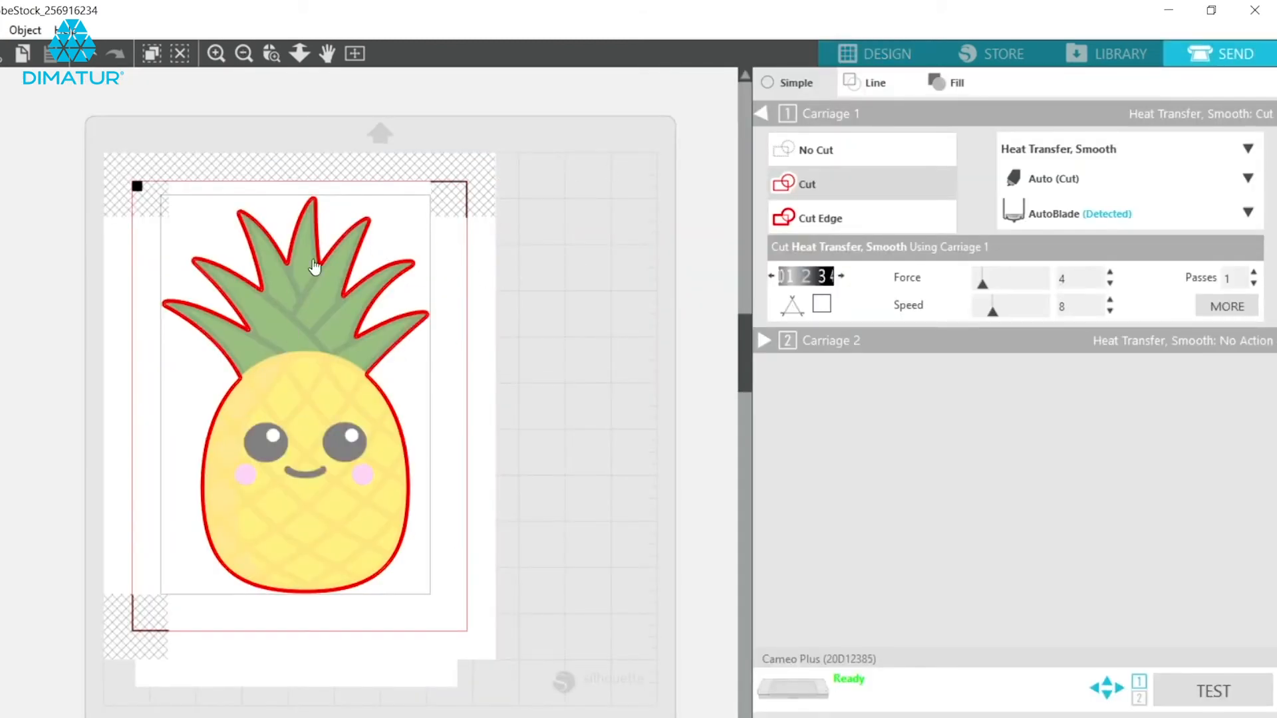
click(616, 288)
scroll(251, 379, up, 6)
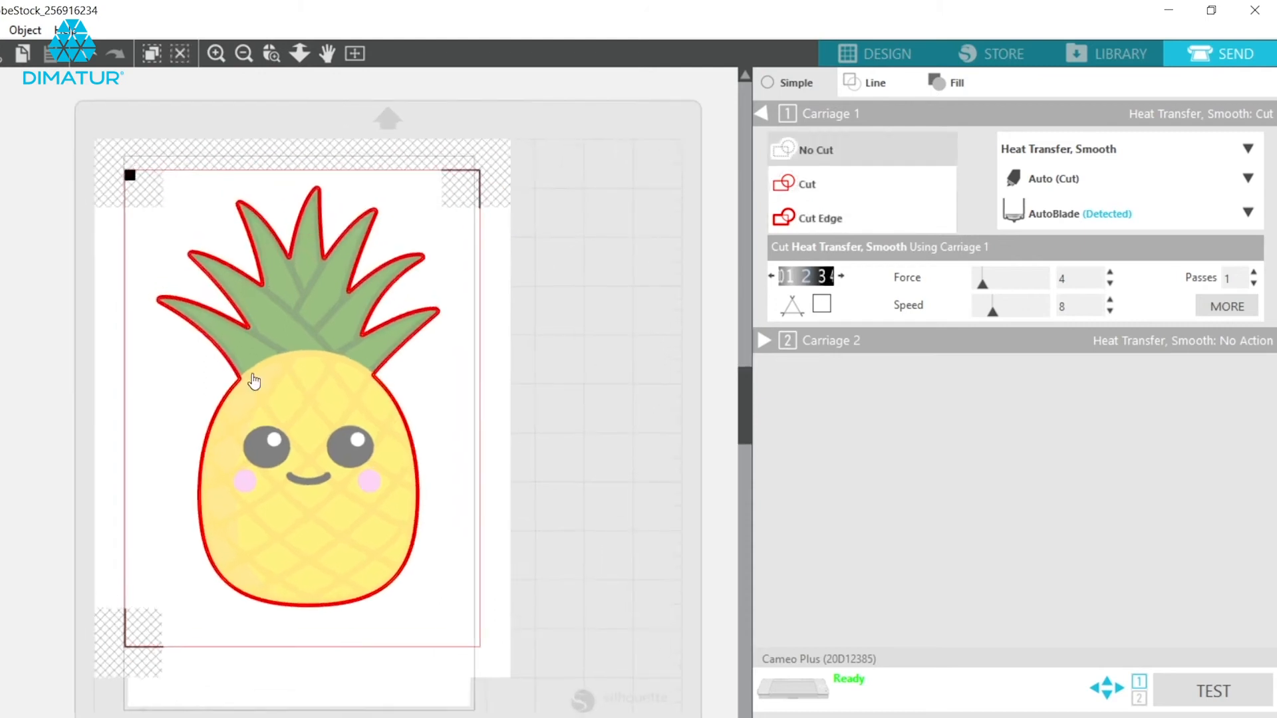
scroll(258, 373, up, 2)
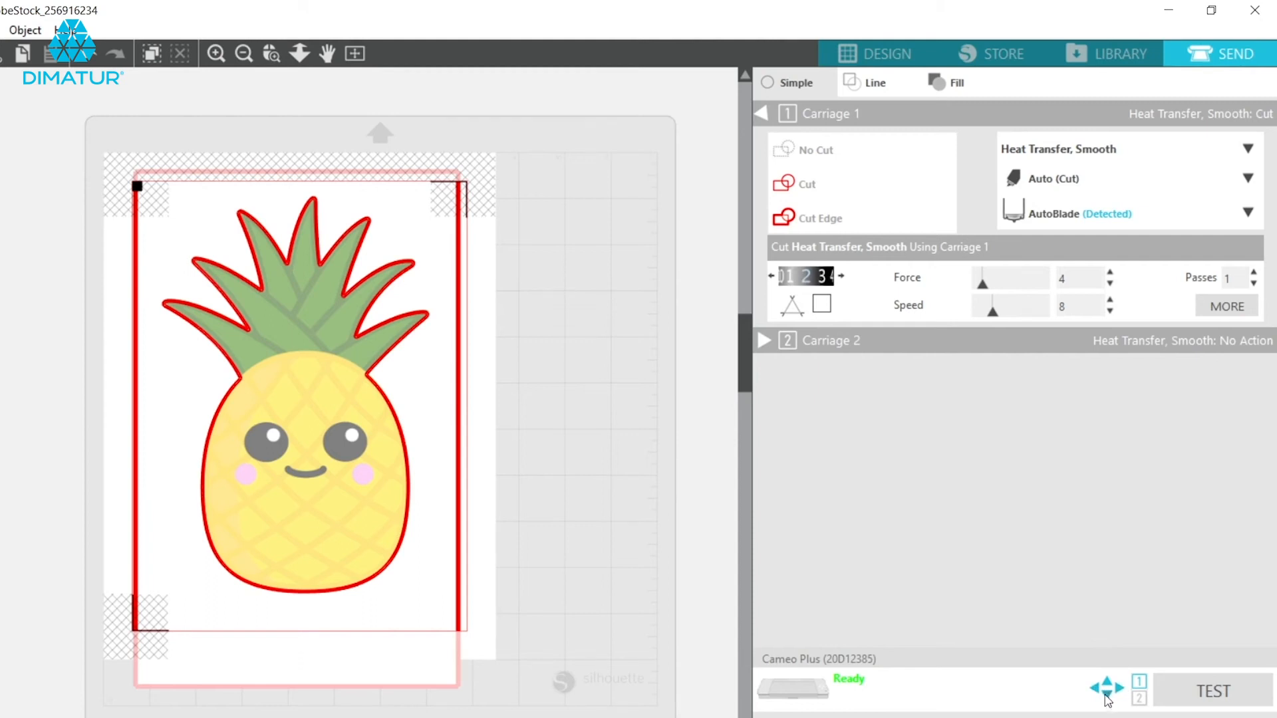
Run a test cut, set the Heat Transfer, Smooth cutting force to 7, and repeat the test cut
click(1249, 697)
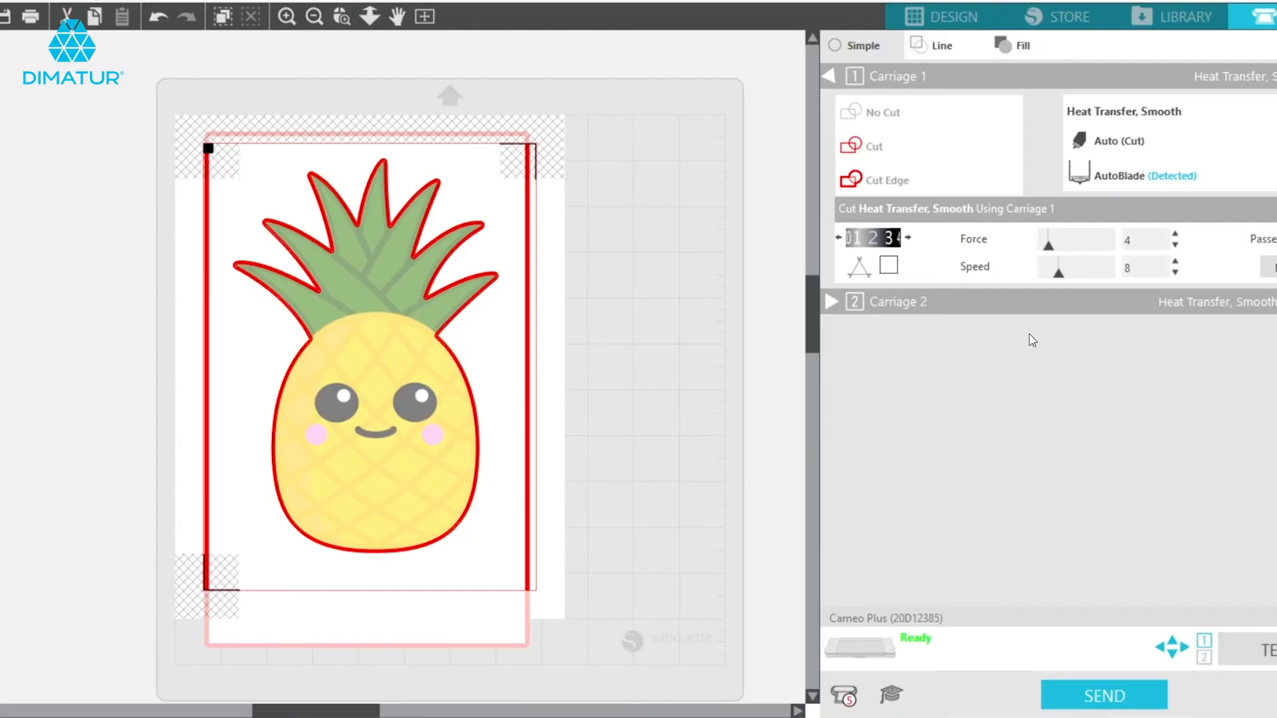
click(1175, 236)
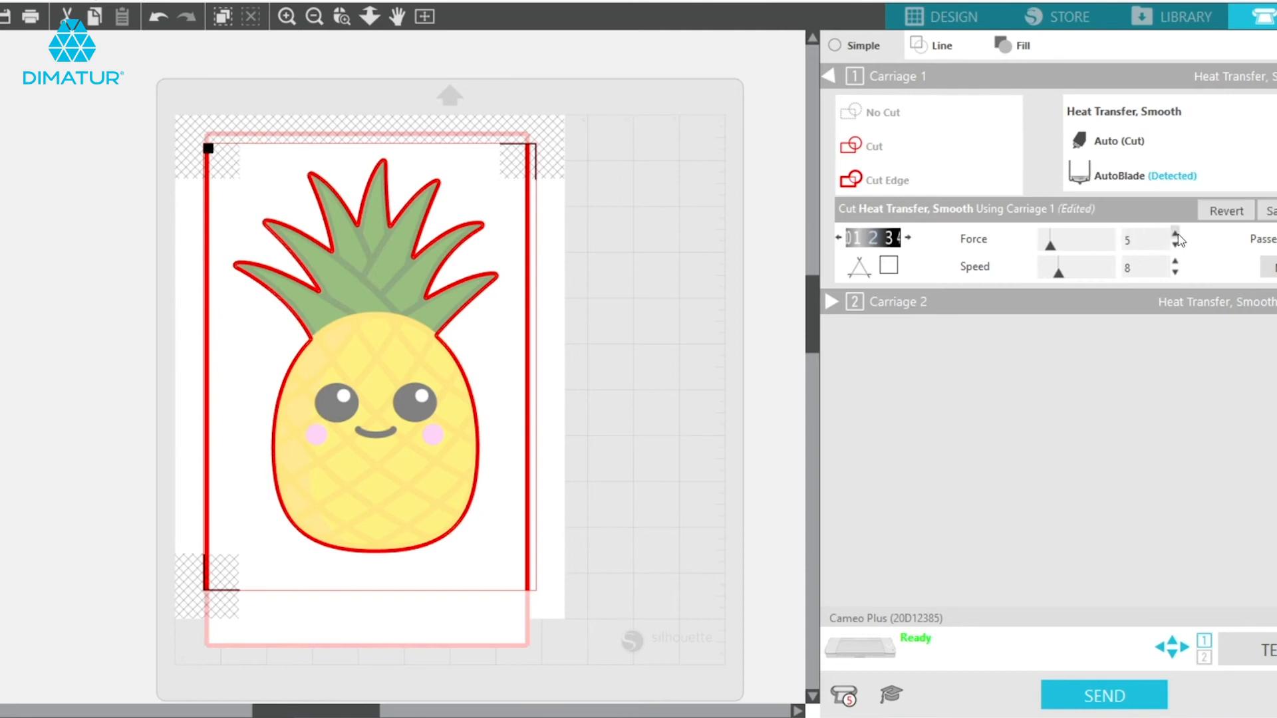
click(1175, 236)
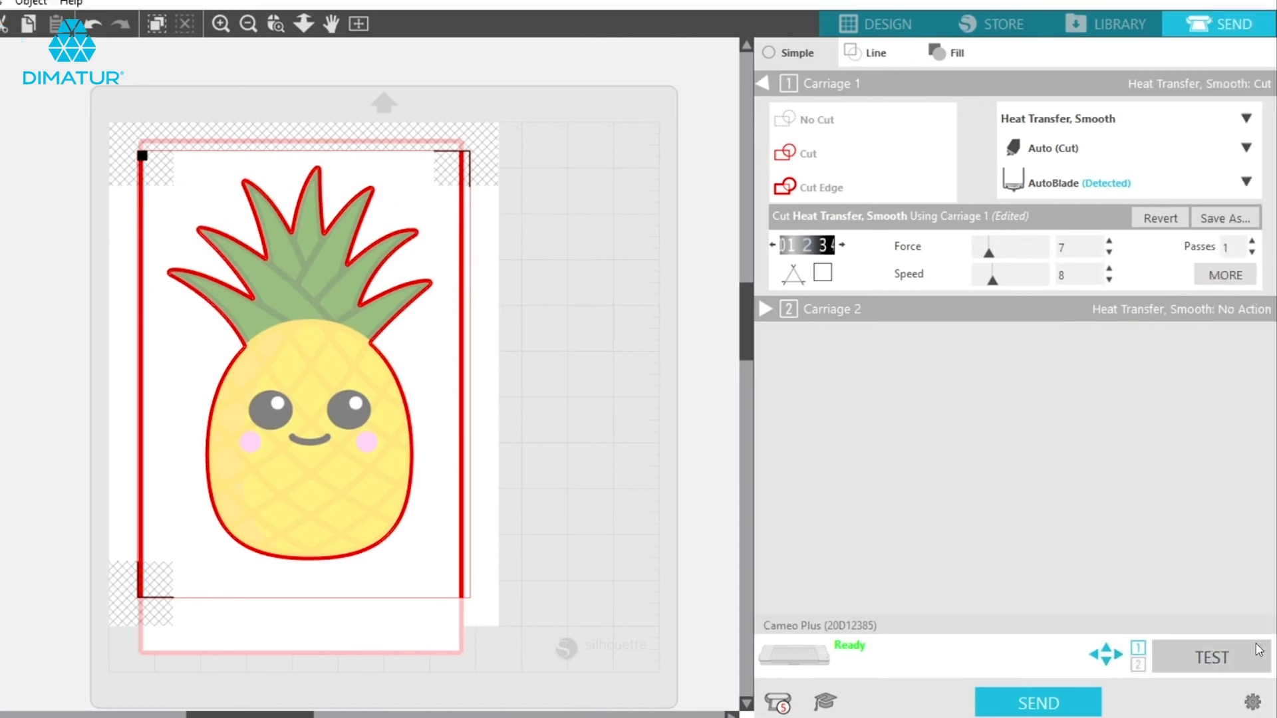
click(1230, 660)
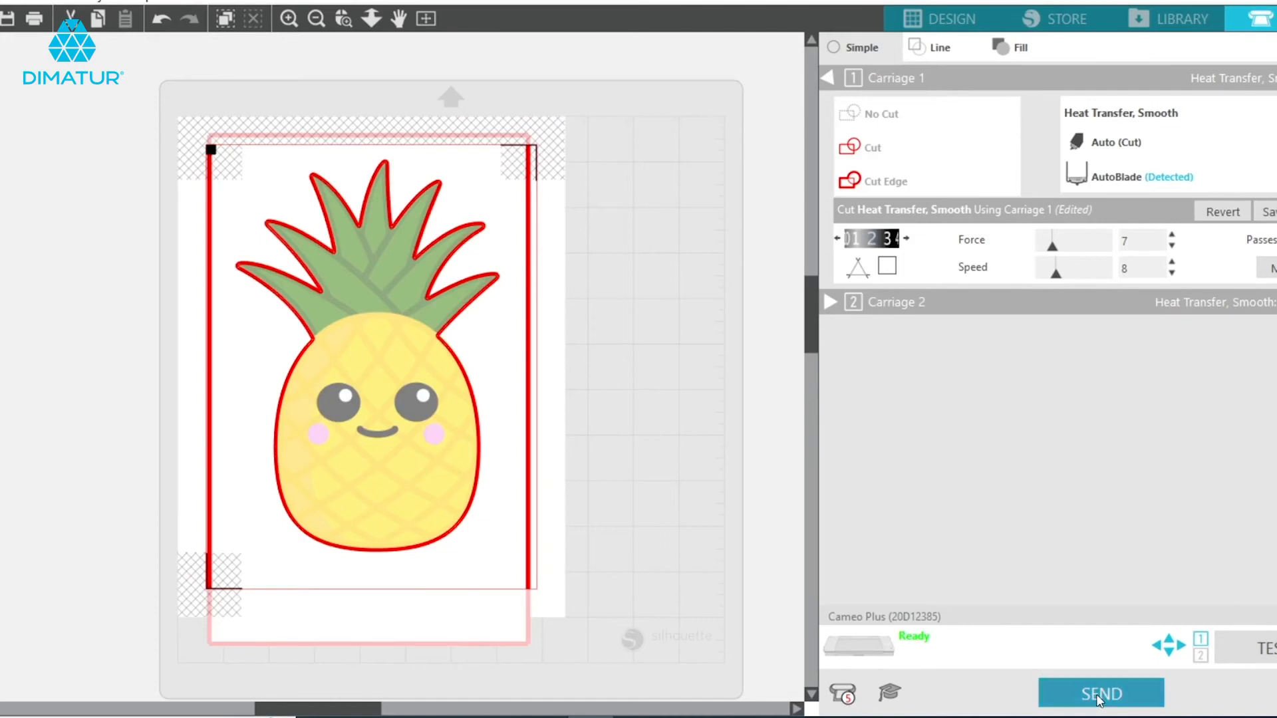
Send the pineapple to the cutter as-is, continuing even though cut lines overlap the cut border
click(1098, 697)
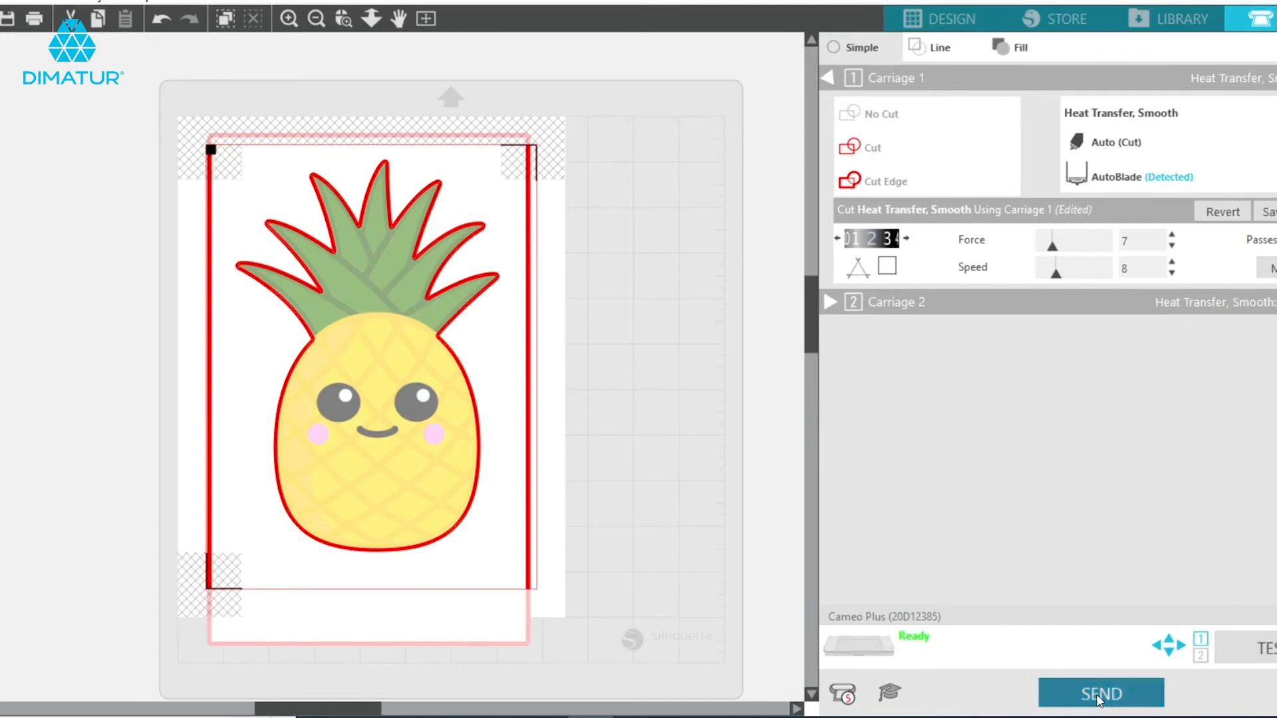
click(1209, 643)
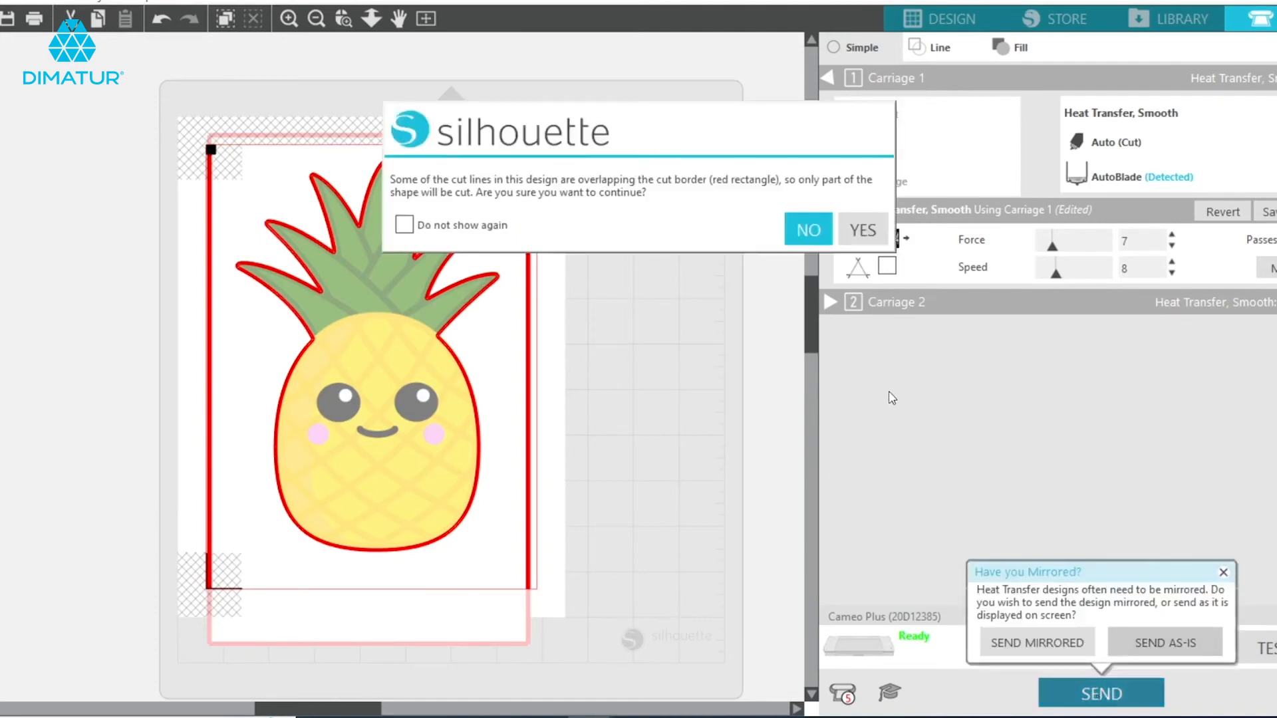
click(862, 230)
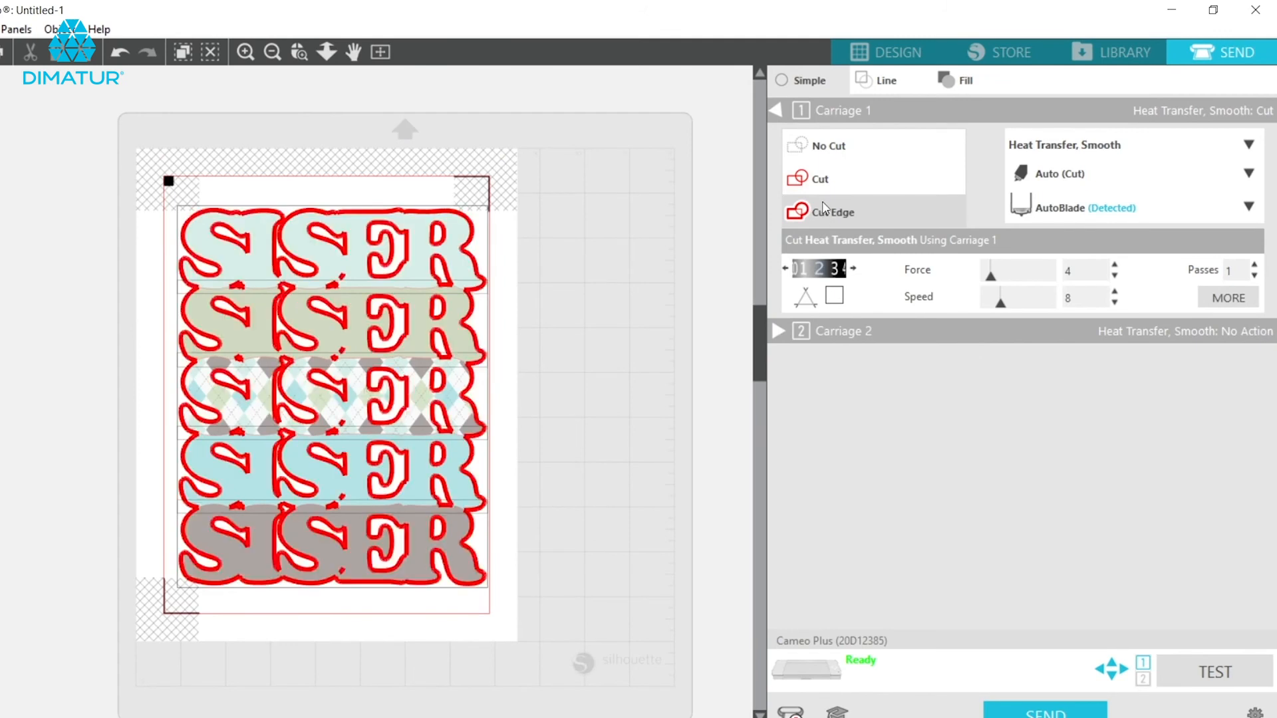
Compare Cut with Cut Edge for the SISER word stack, keep Cut Edge, and print the current page on the EPSON ET-2760 Series
click(821, 191)
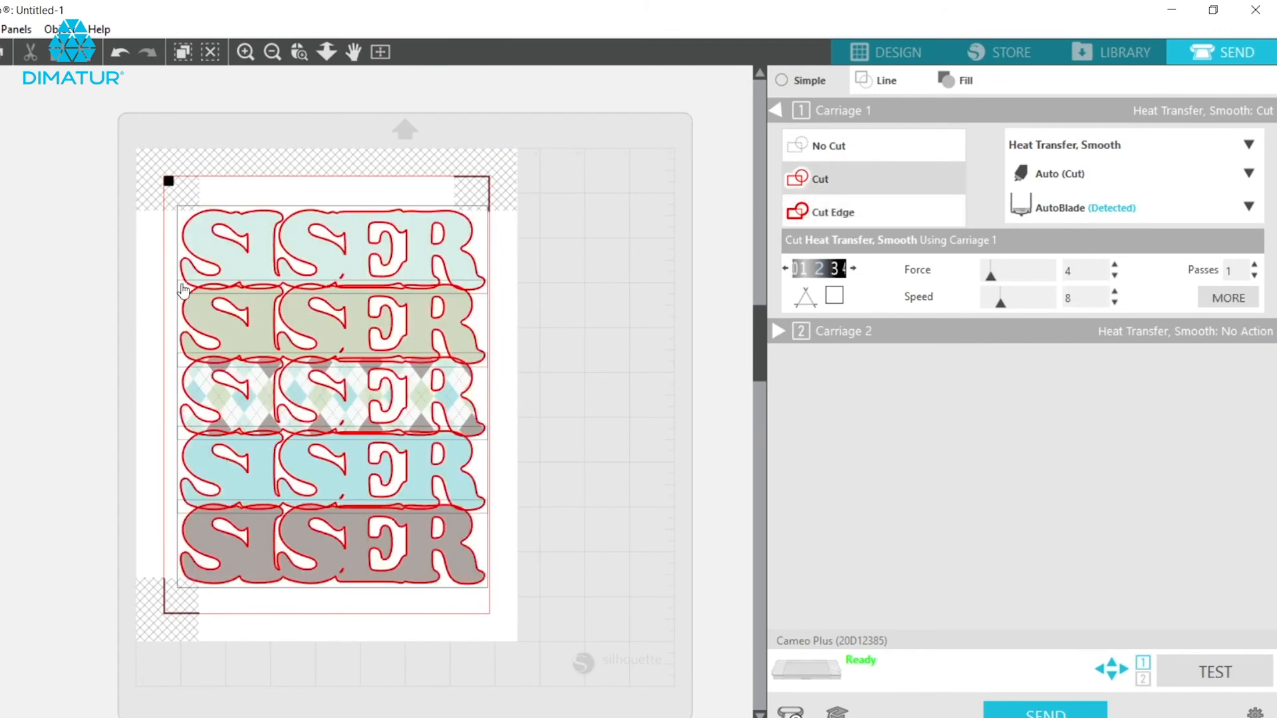
click(837, 214)
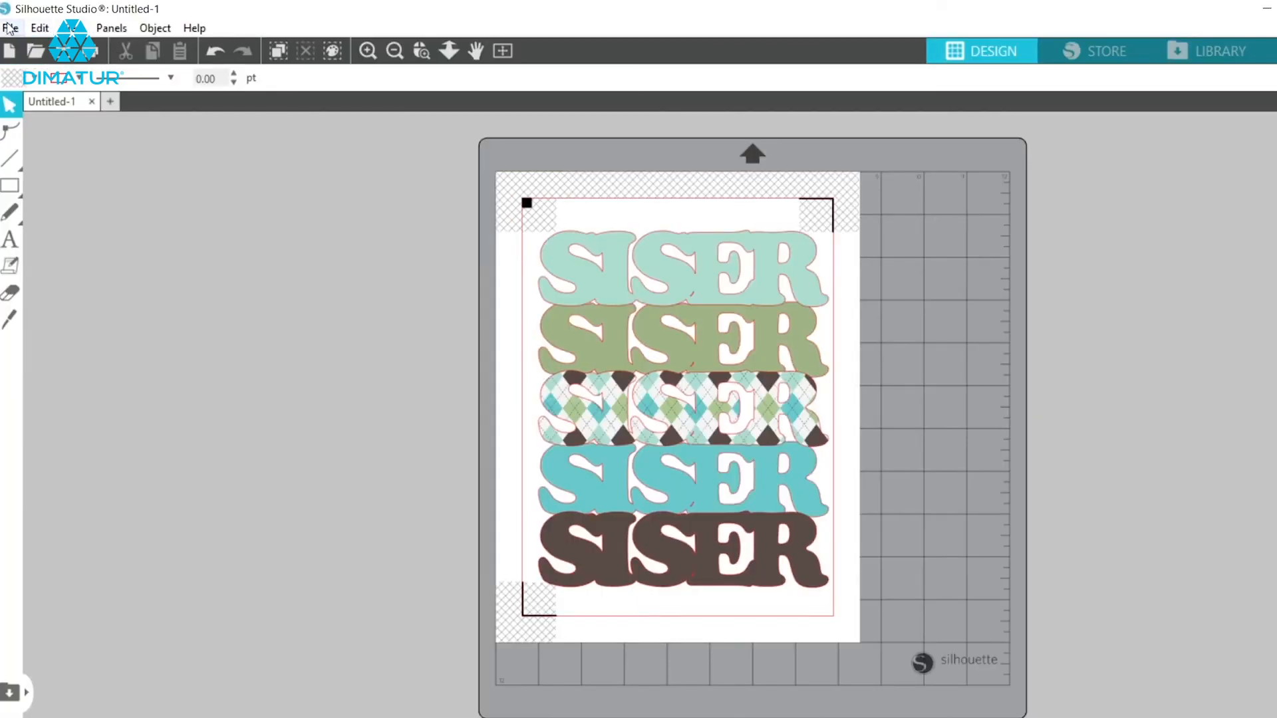
click(10, 27)
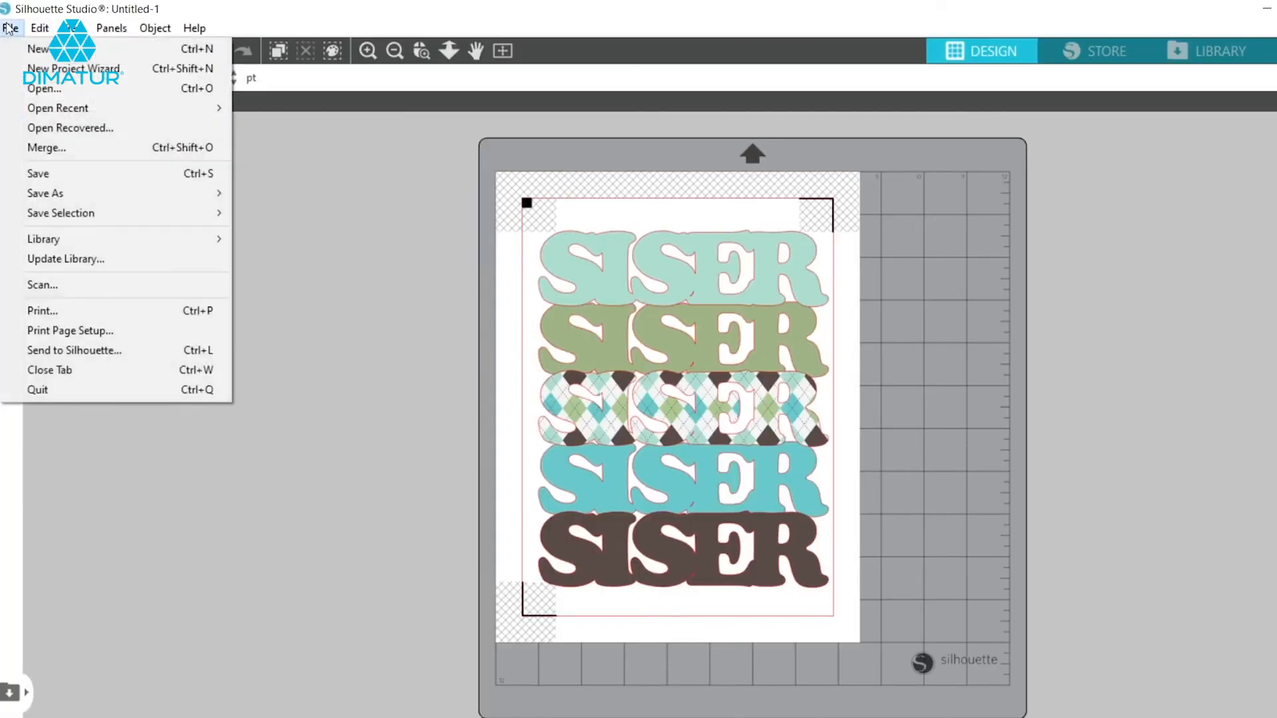
click(79, 311)
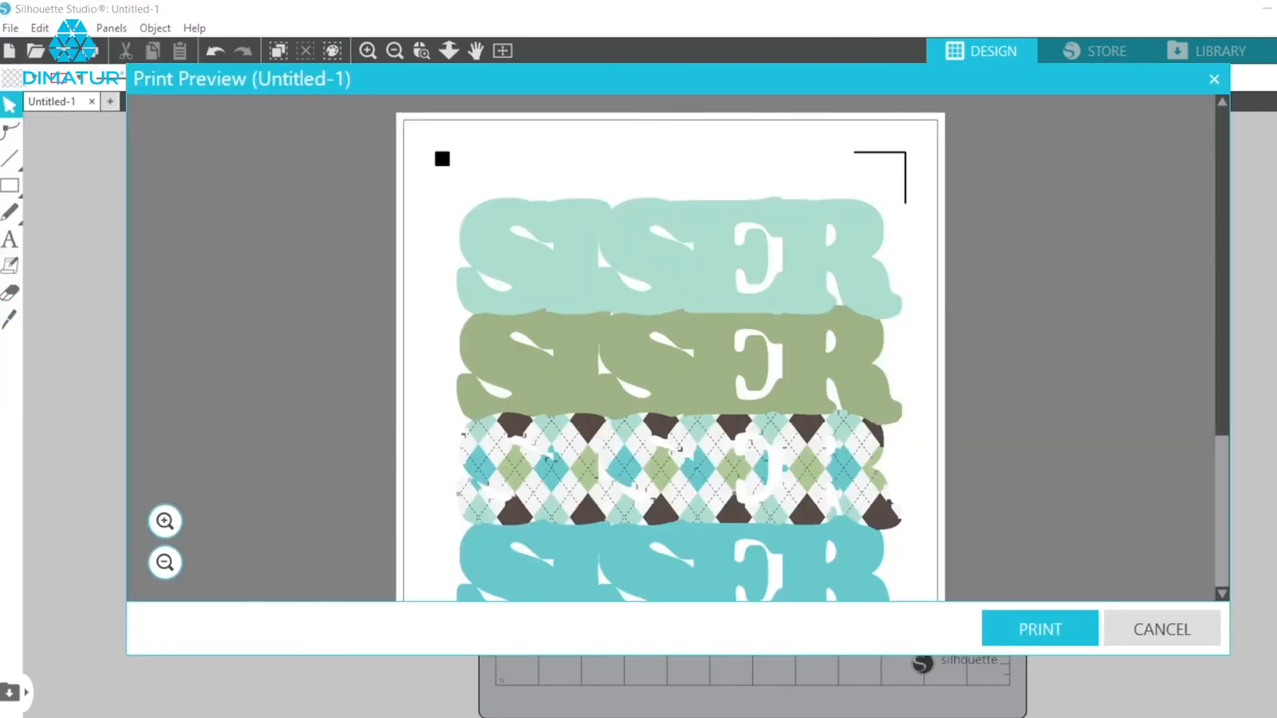
click(1020, 625)
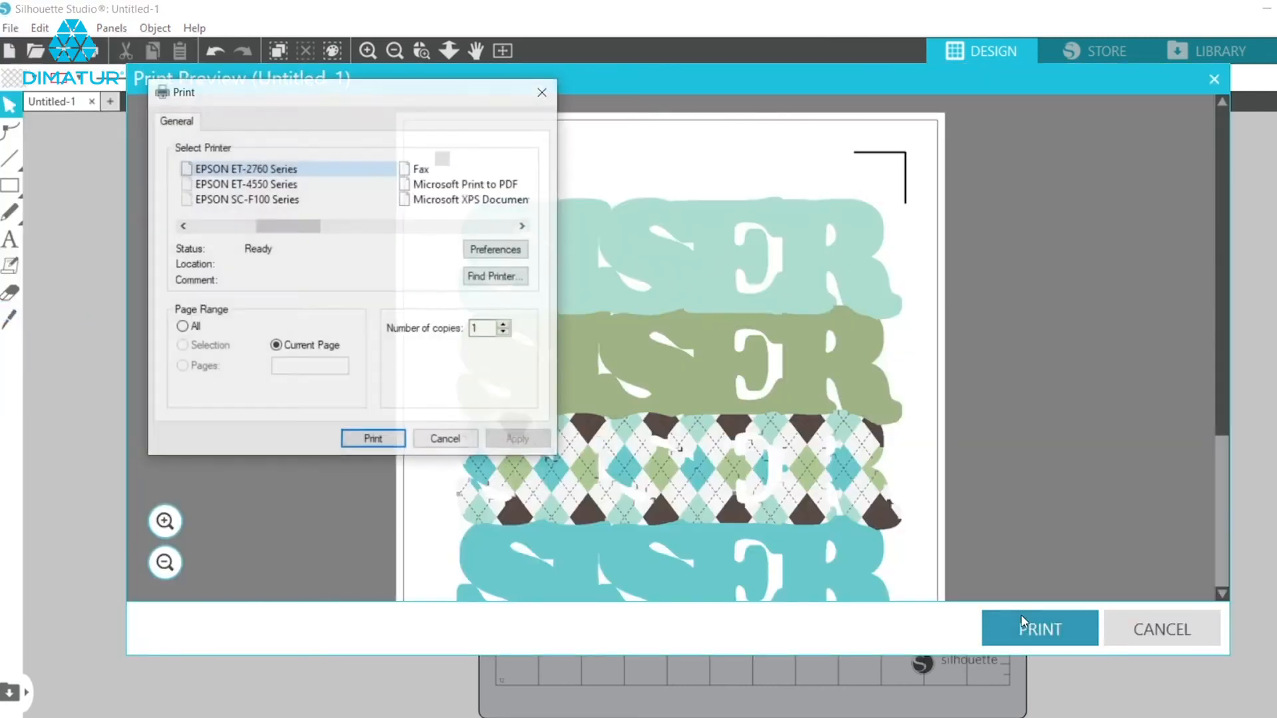
click(368, 439)
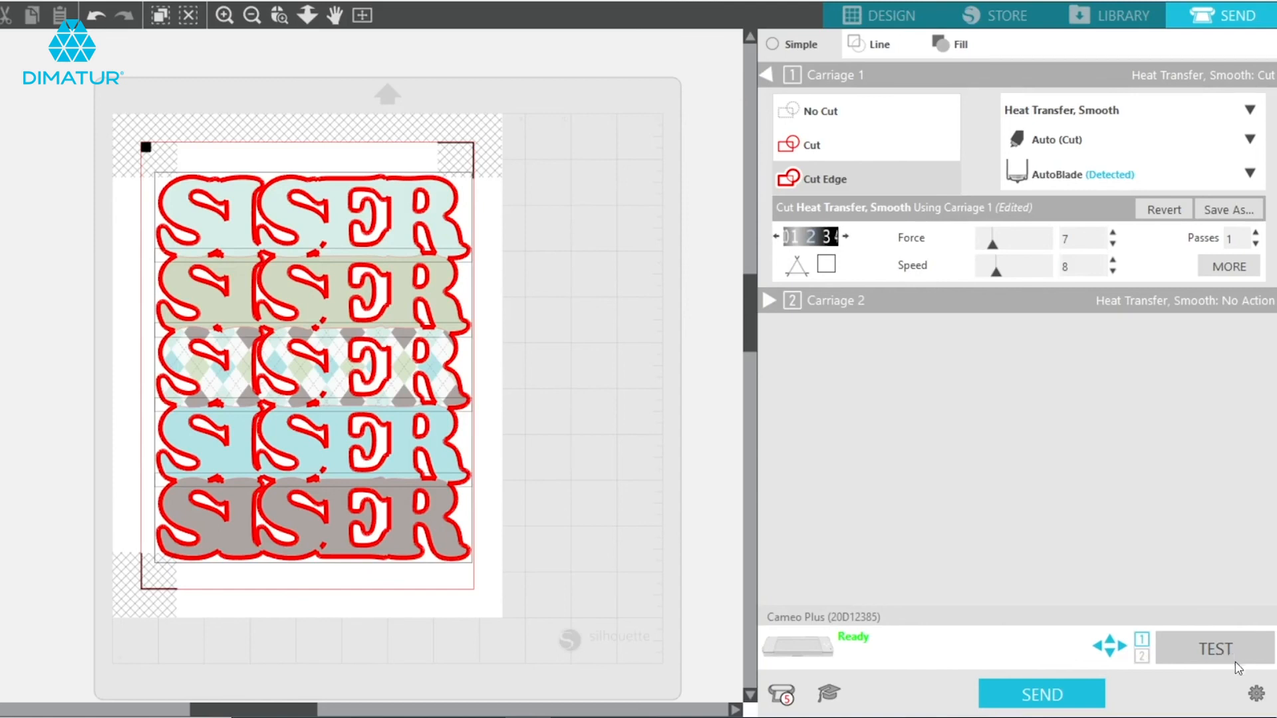
Send the SISER word stack to the cutter as-is
click(1033, 695)
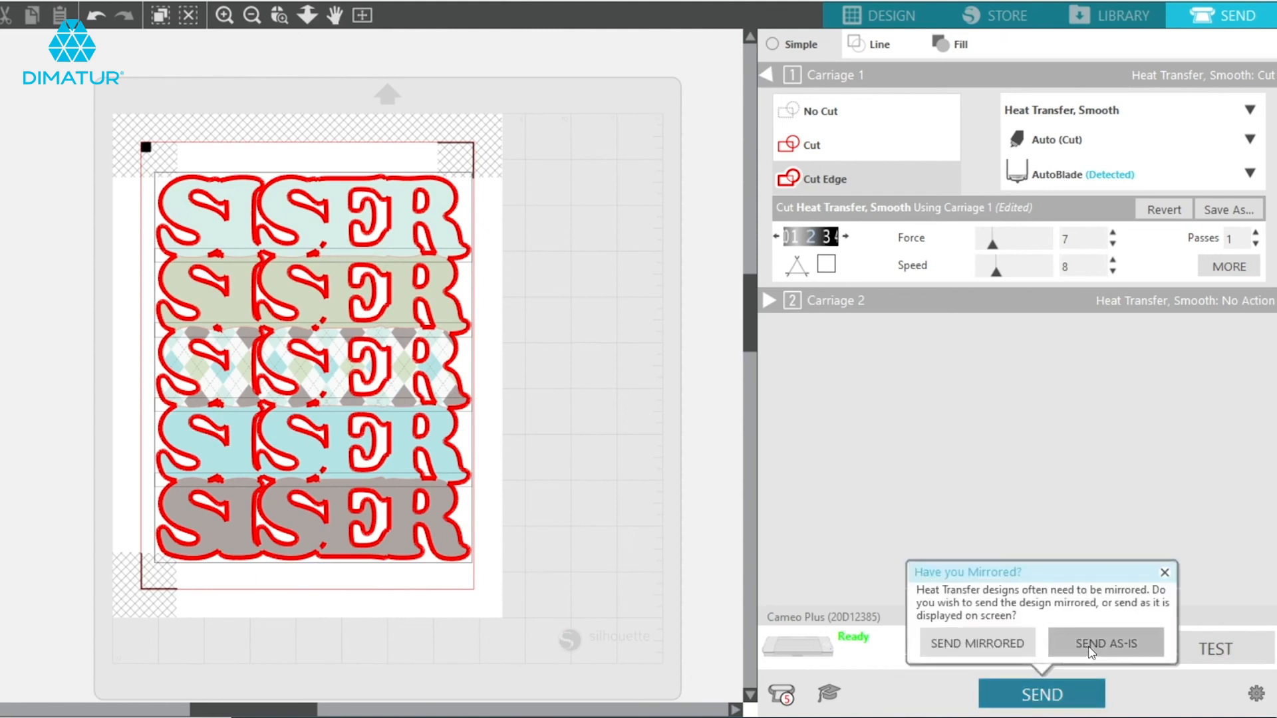
click(1091, 652)
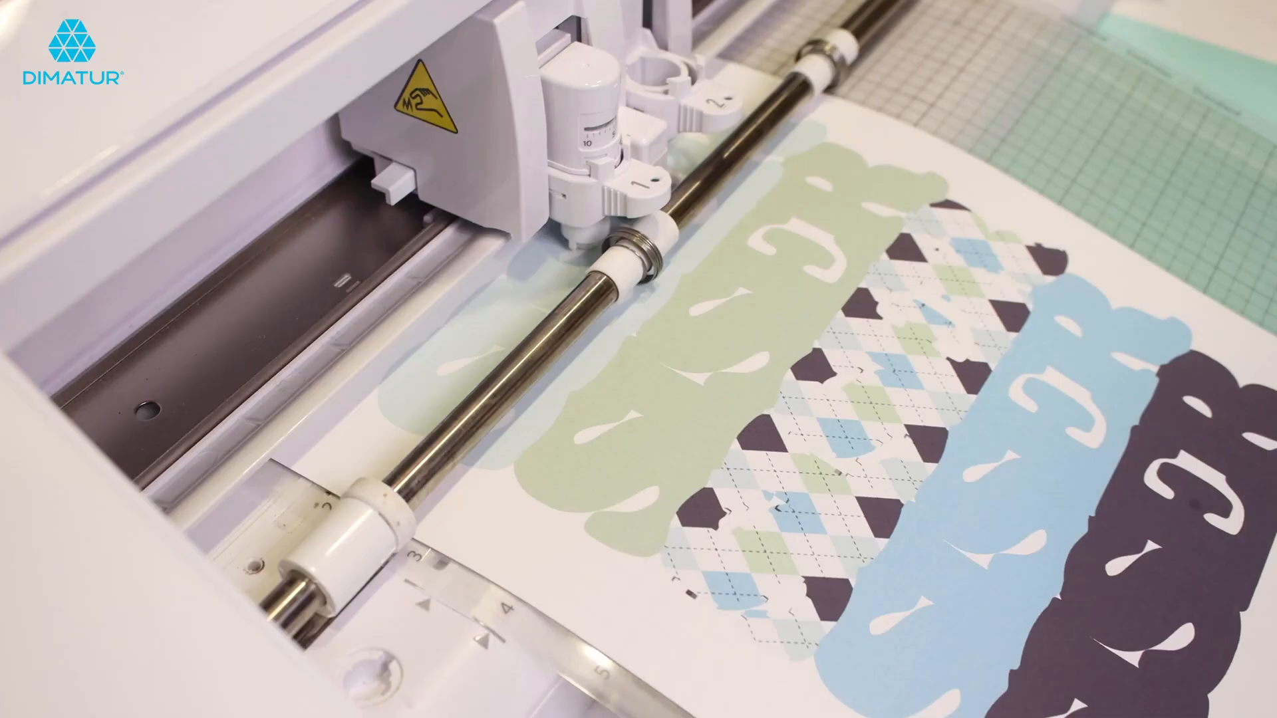